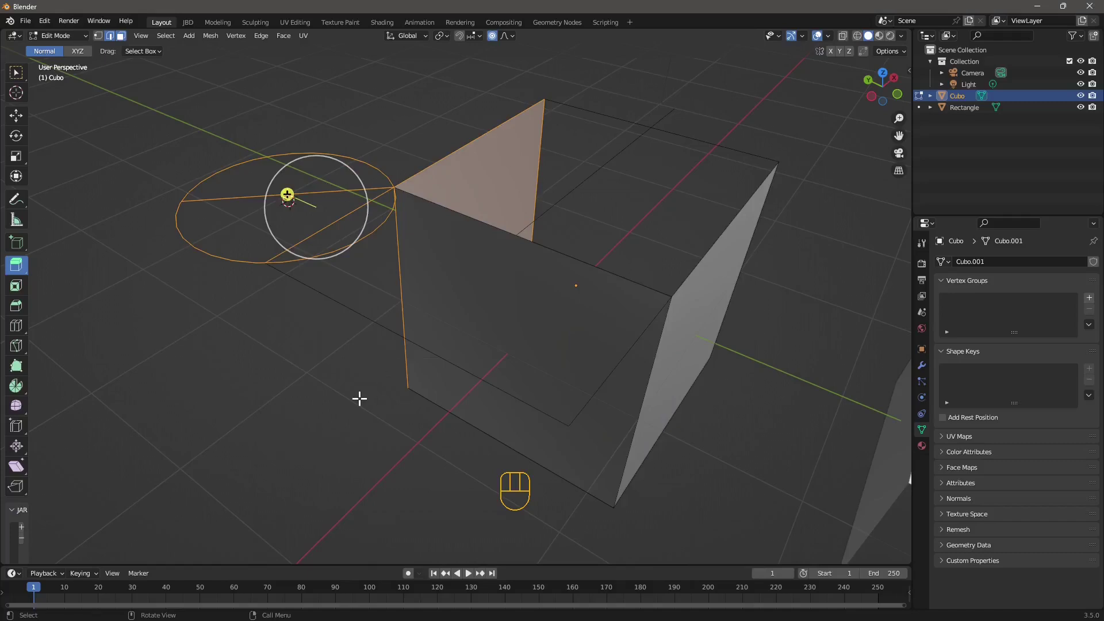
{"action": "middle_click_drag", "start_coordinate": [359, 399], "coordinate": [442, 402]}
{"action": "scroll", "coordinate": [488, 398], "scroll_direction": "down", "scroll_amount": 3}
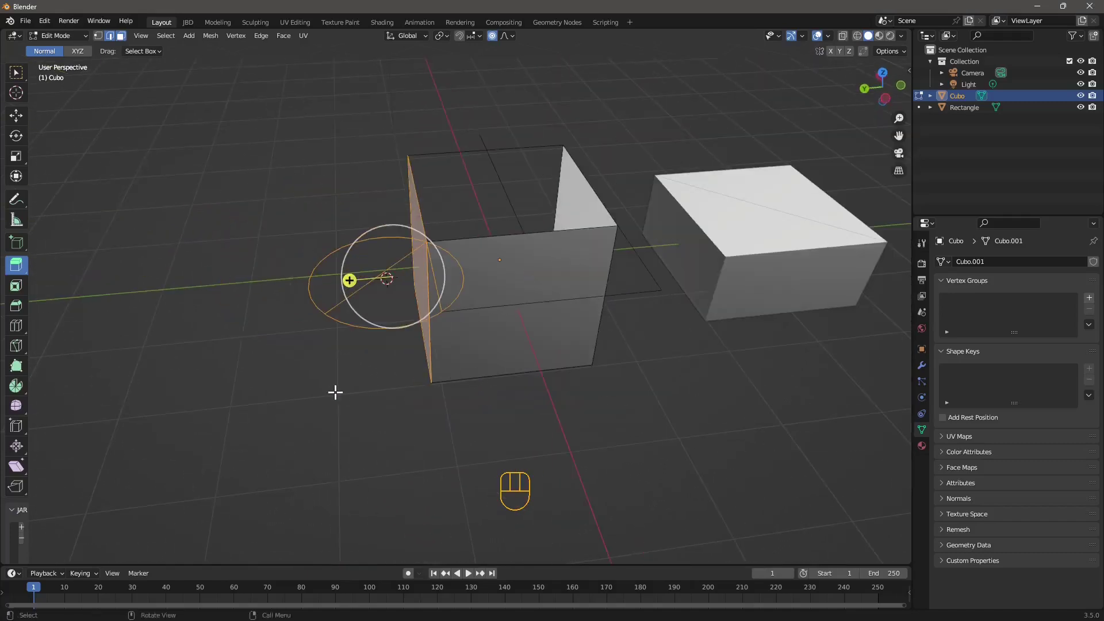
{"action": "middle_click_drag", "start_coordinate": [333, 389], "coordinate": [564, 246]}
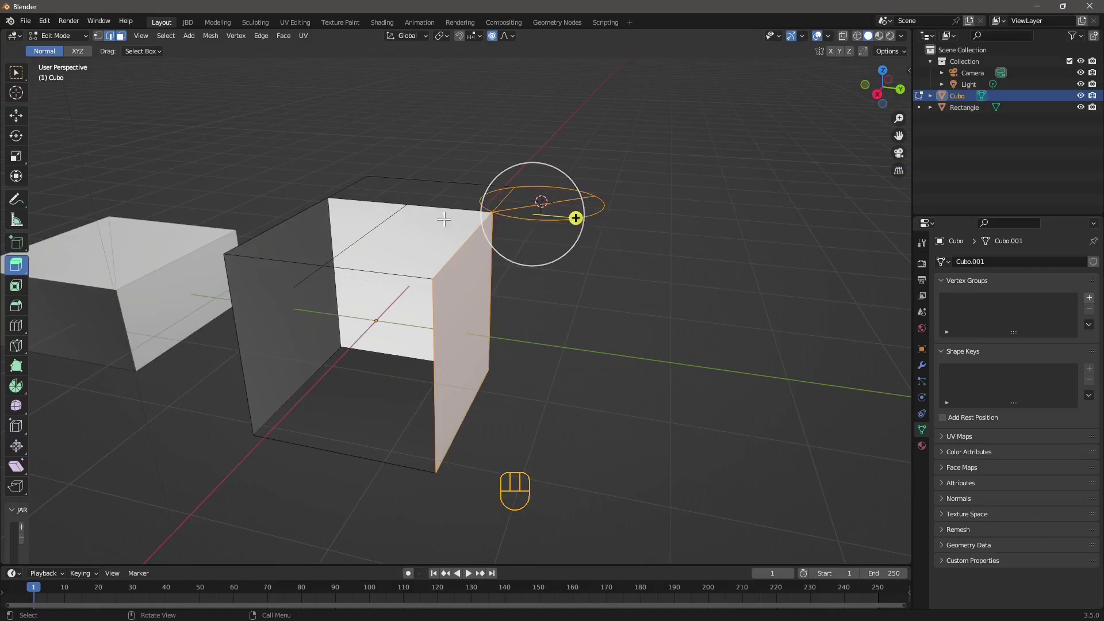
{"action": "middle_click_drag", "start_coordinate": [702, 320], "coordinate": [279, 222]}
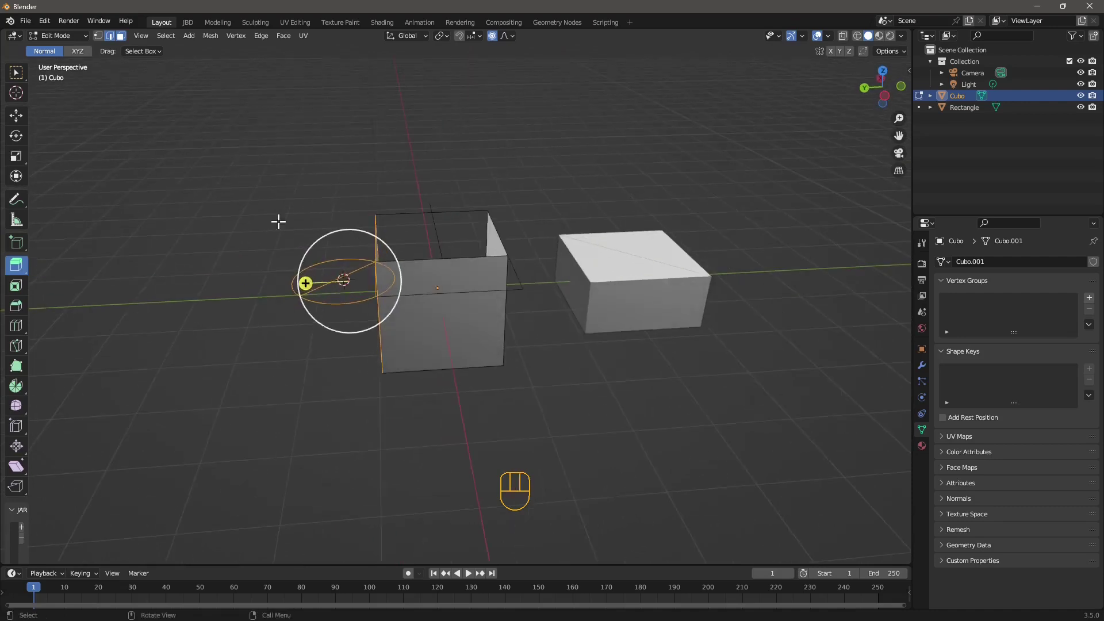
Start a new file without saving the changes to the current one.
{"action": "left_click", "coordinate": [26, 21]}
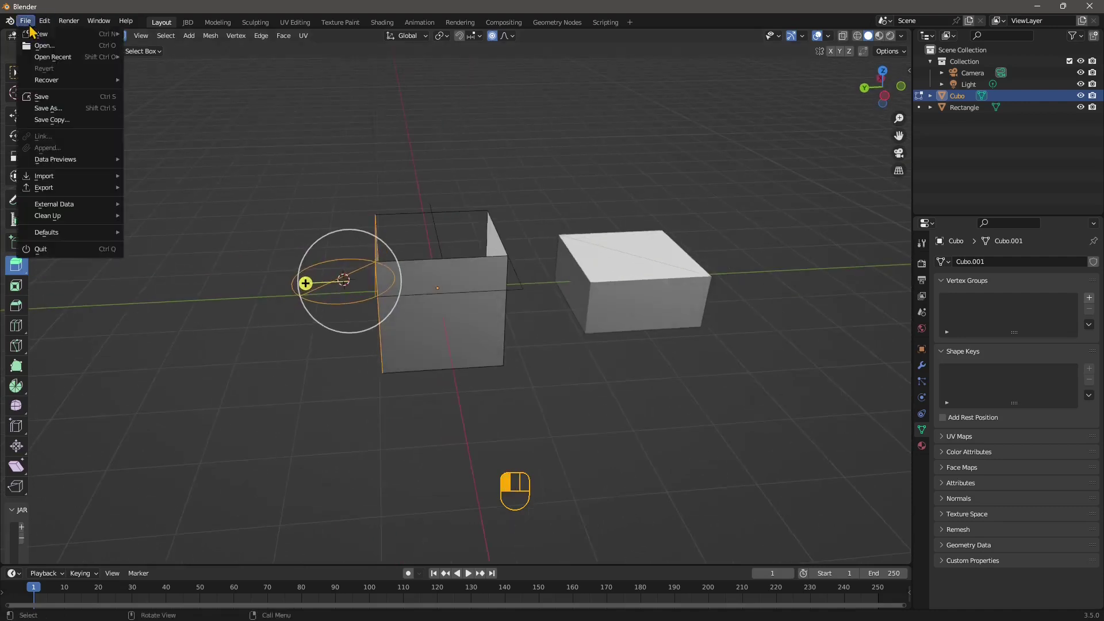
{"action": "mouse_move", "coordinate": [40, 33]}
{"action": "left_click", "coordinate": [147, 33]}
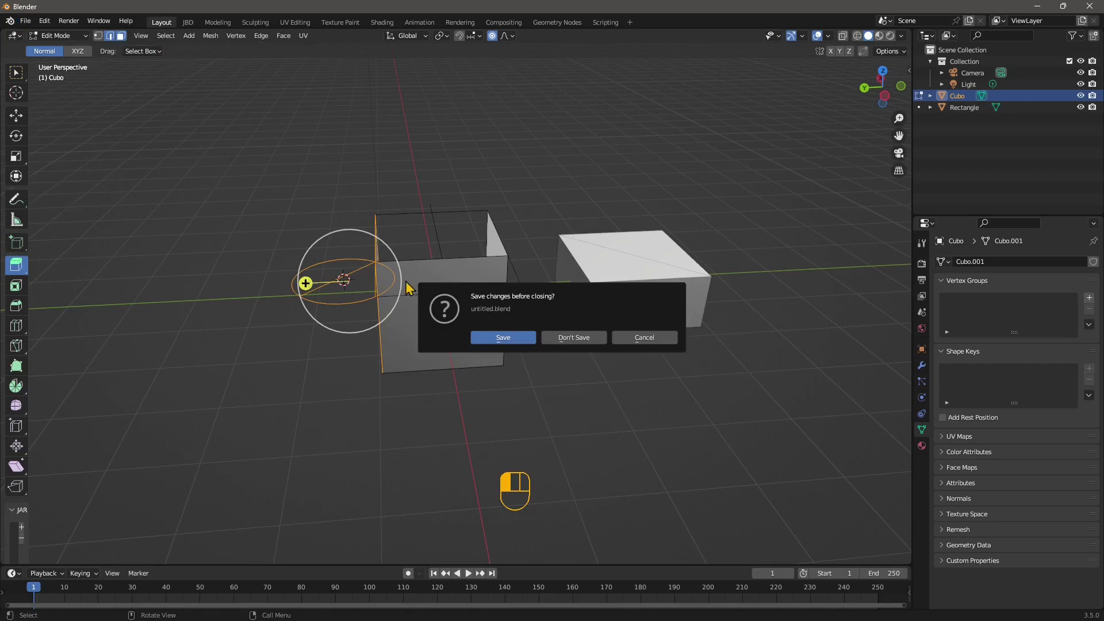
{"action": "left_click", "coordinate": [564, 337]}
{"action": "middle_click_drag", "start_coordinate": [426, 364], "coordinate": [370, 362]}
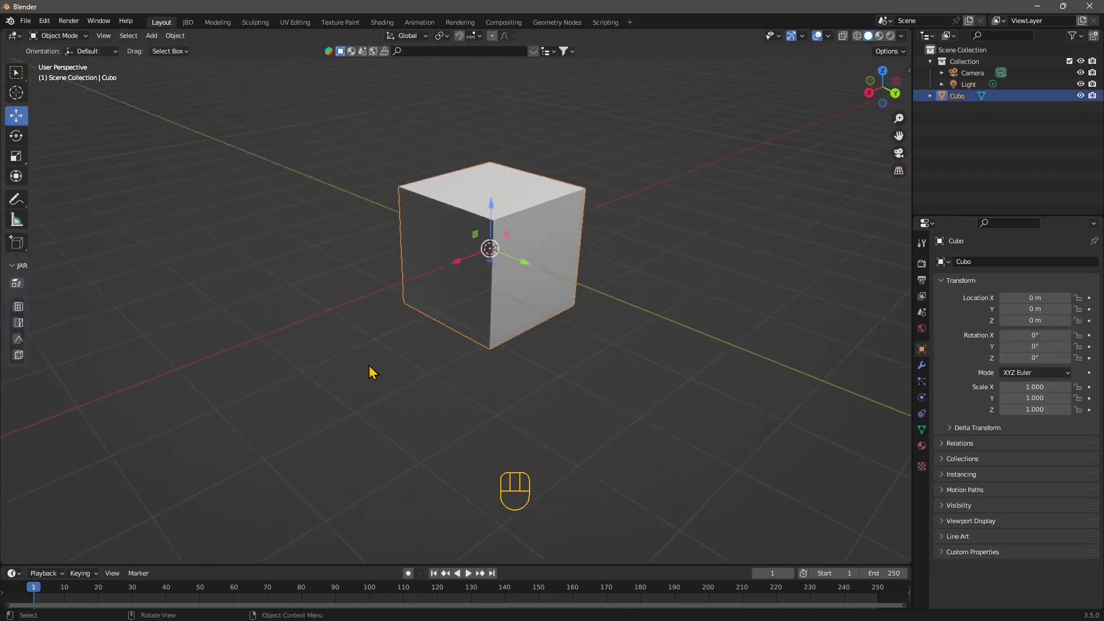
Search the add-ons in the preferences for "tiny".
{"action": "left_click", "coordinate": [44, 21]}
{"action": "left_click", "coordinate": [62, 185]}
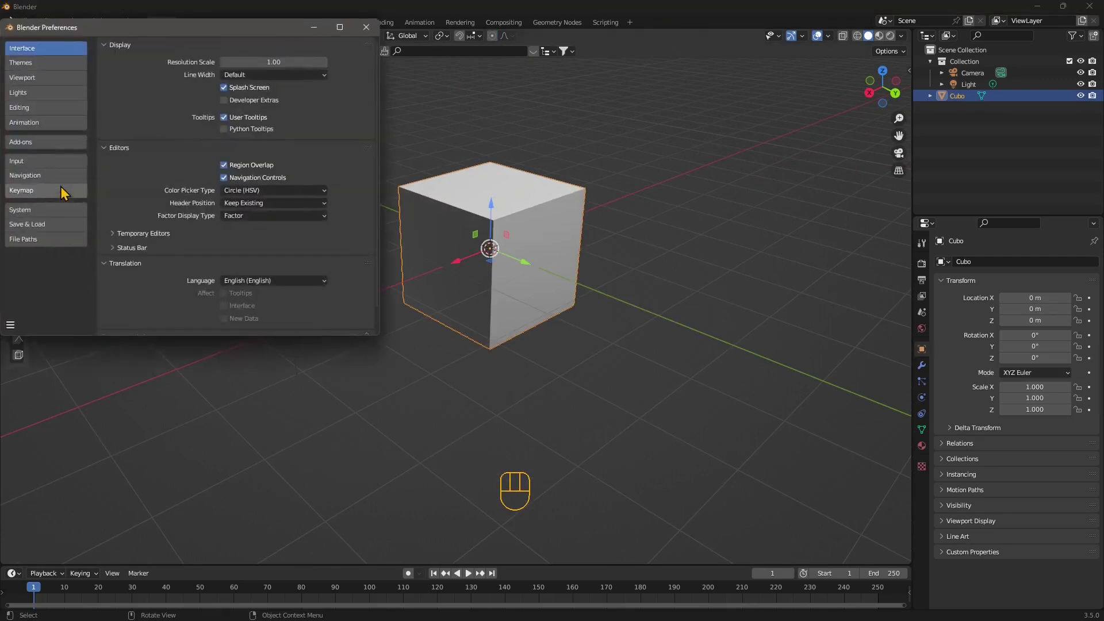
{"action": "left_click", "coordinate": [23, 142]}
{"action": "left_click", "coordinate": [307, 61]}
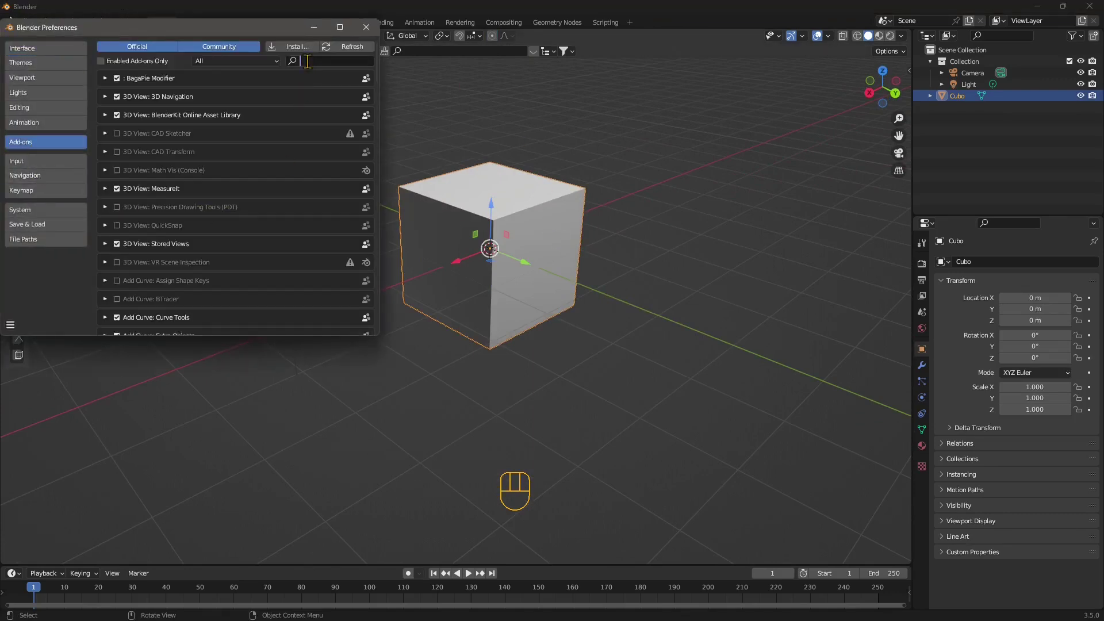
{"action": "type", "text": "tiny"}
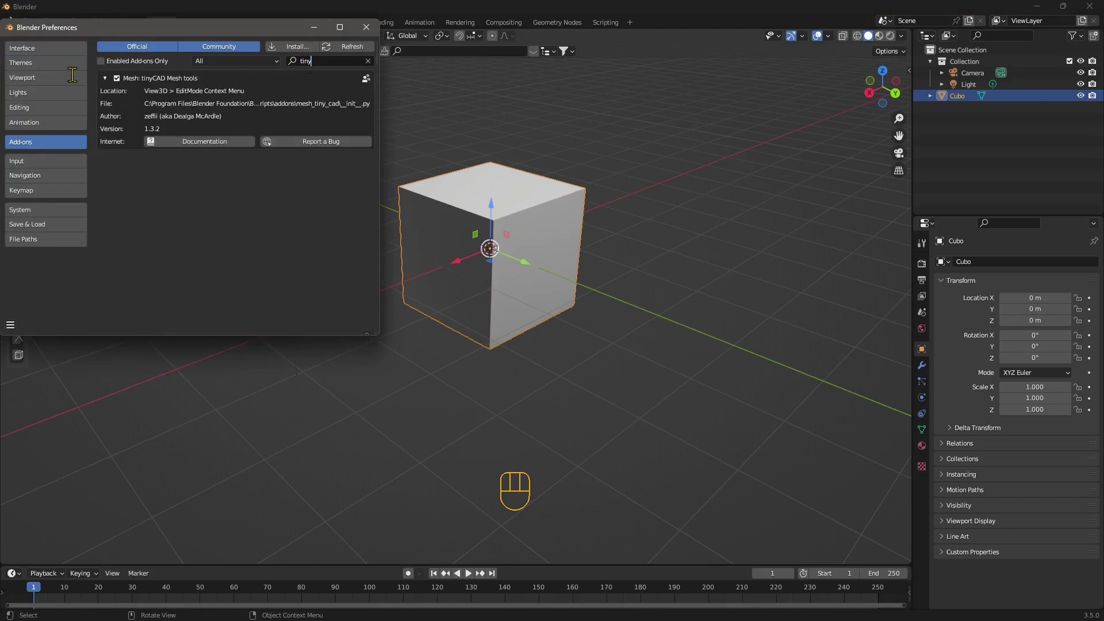
Switch the Mesh: tinyCAD Mesh tools add-on off and on again, leaving it enabled, and close the preferences.
{"action": "left_click", "coordinate": [107, 80]}
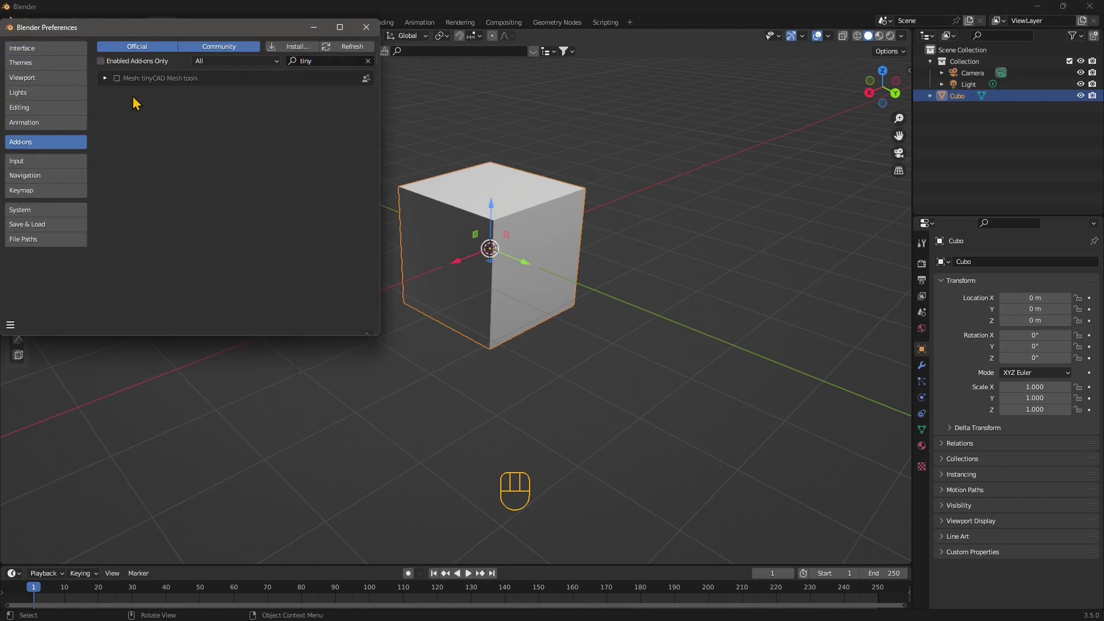
{"action": "left_click", "coordinate": [115, 79]}
{"action": "left_click", "coordinate": [116, 79]}
{"action": "left_click", "coordinate": [116, 79]}
{"action": "left_click", "coordinate": [115, 79]}
{"action": "left_click", "coordinate": [104, 79]}
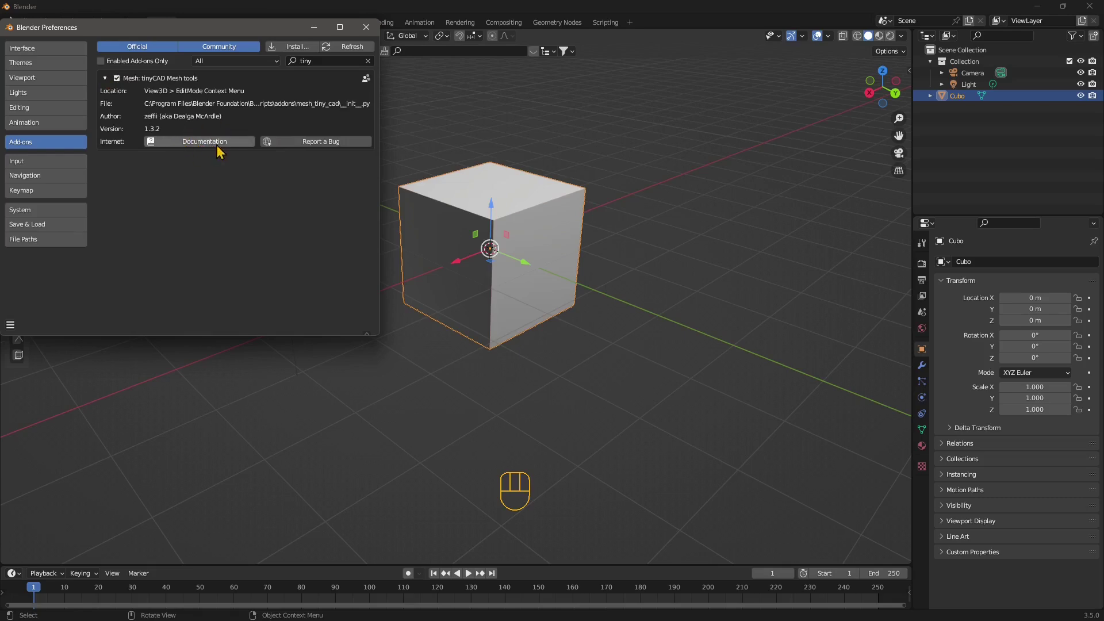
{"action": "left_click", "coordinate": [366, 27]}
Add a Polygon curve to the scene and move it along the X axis until it stands clear of the cube.
{"action": "middle_click_drag", "start_coordinate": [396, 313], "coordinate": [429, 322]}
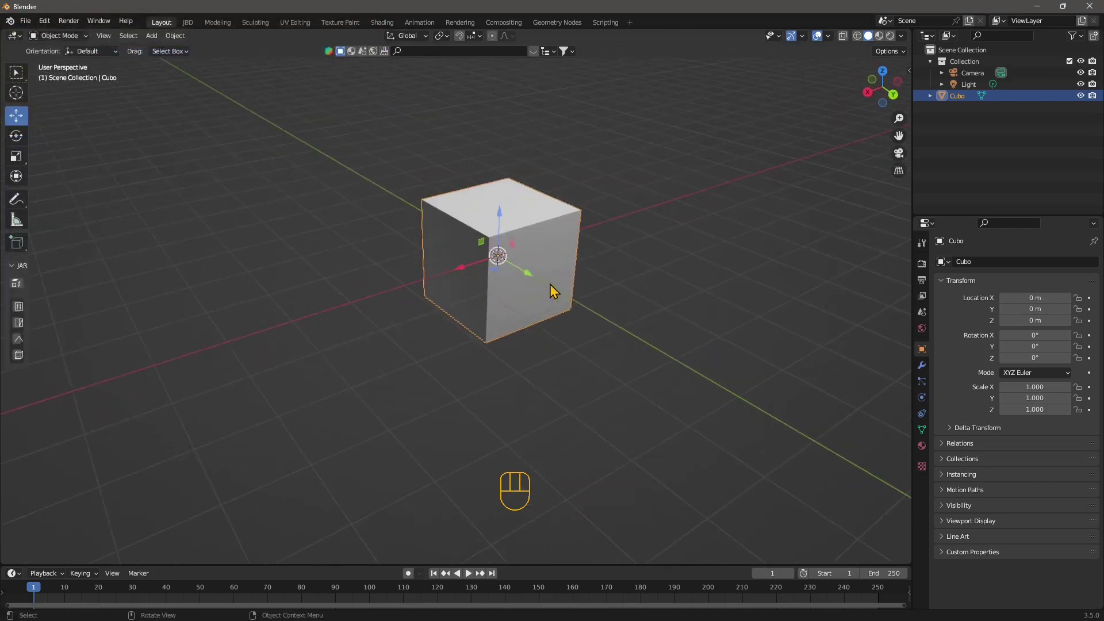
{"action": "middle_click_drag", "start_coordinate": [598, 292], "coordinate": [514, 322]}
{"action": "middle_click_drag", "start_coordinate": [582, 276], "coordinate": [433, 320]}
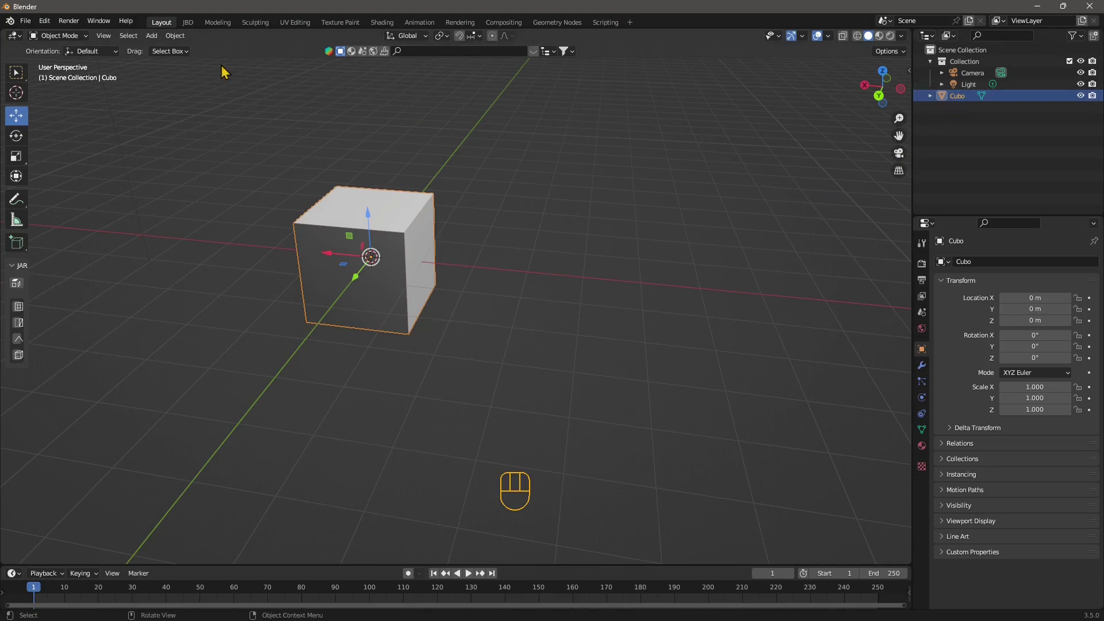
{"action": "left_click", "coordinate": [152, 37]}
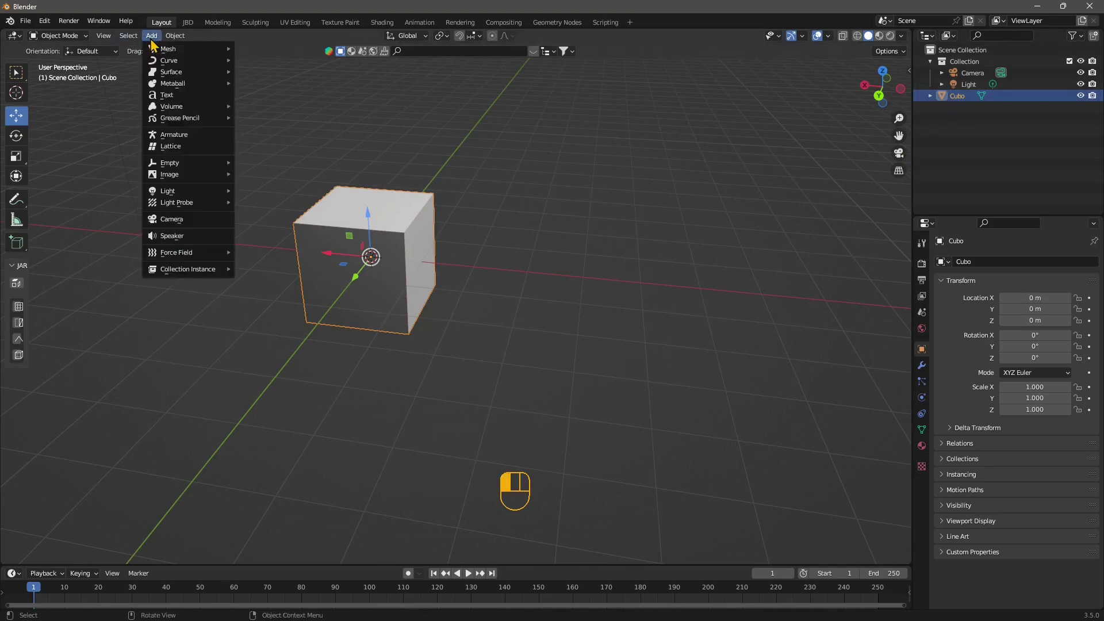
{"action": "mouse_move", "coordinate": [172, 61]}
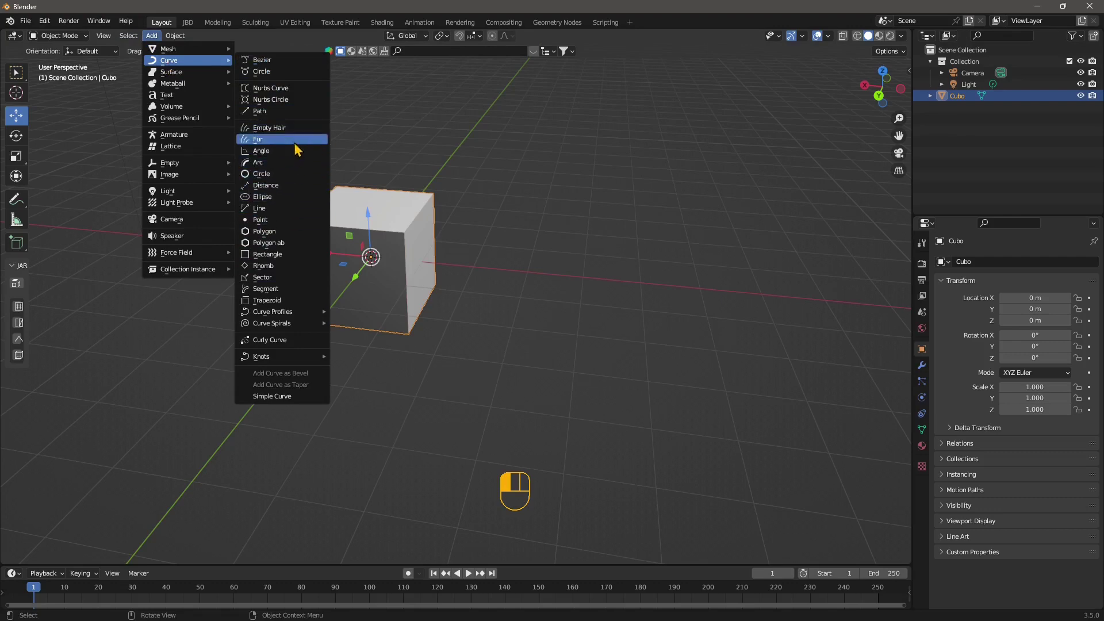
{"action": "left_click", "coordinate": [294, 231]}
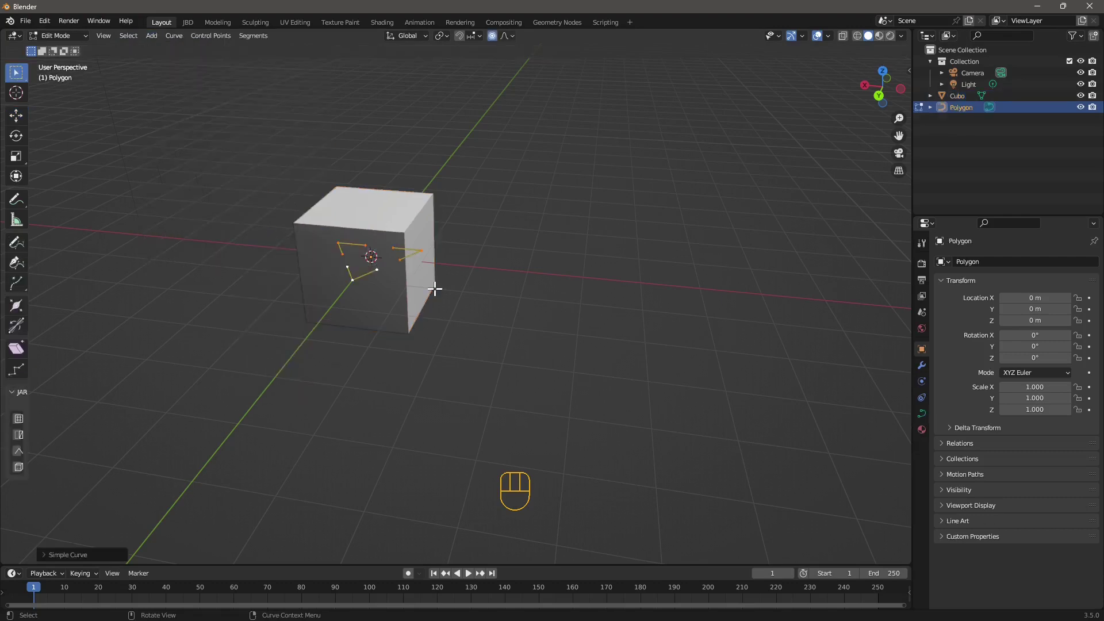
{"action": "left_click", "coordinate": [17, 115]}
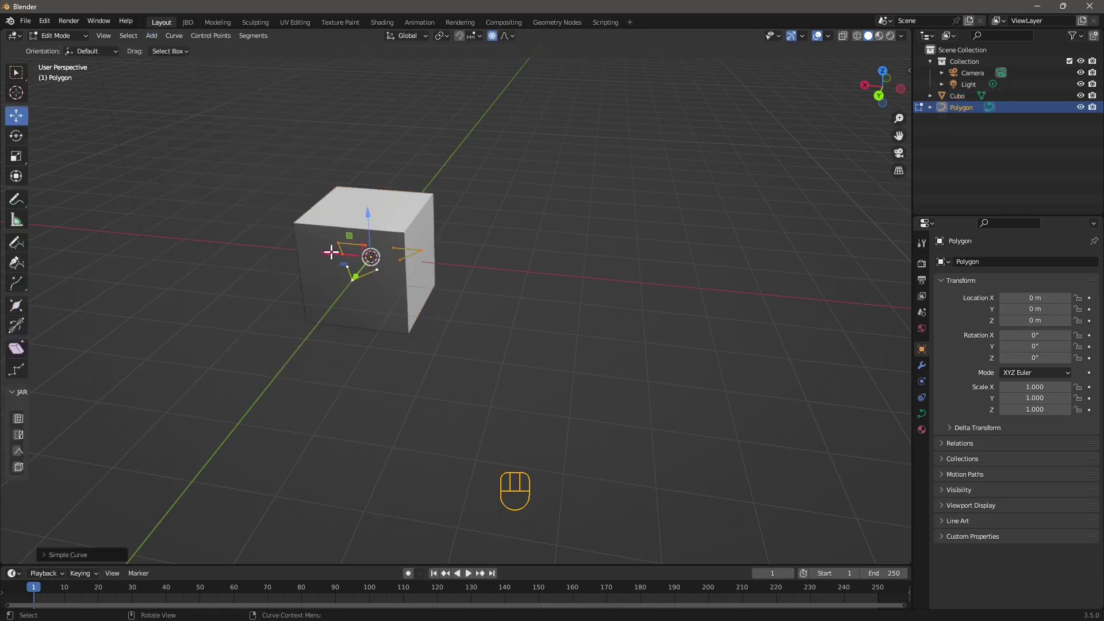
{"action": "left_click_drag", "start_coordinate": [331, 252], "coordinate": [533, 271]}
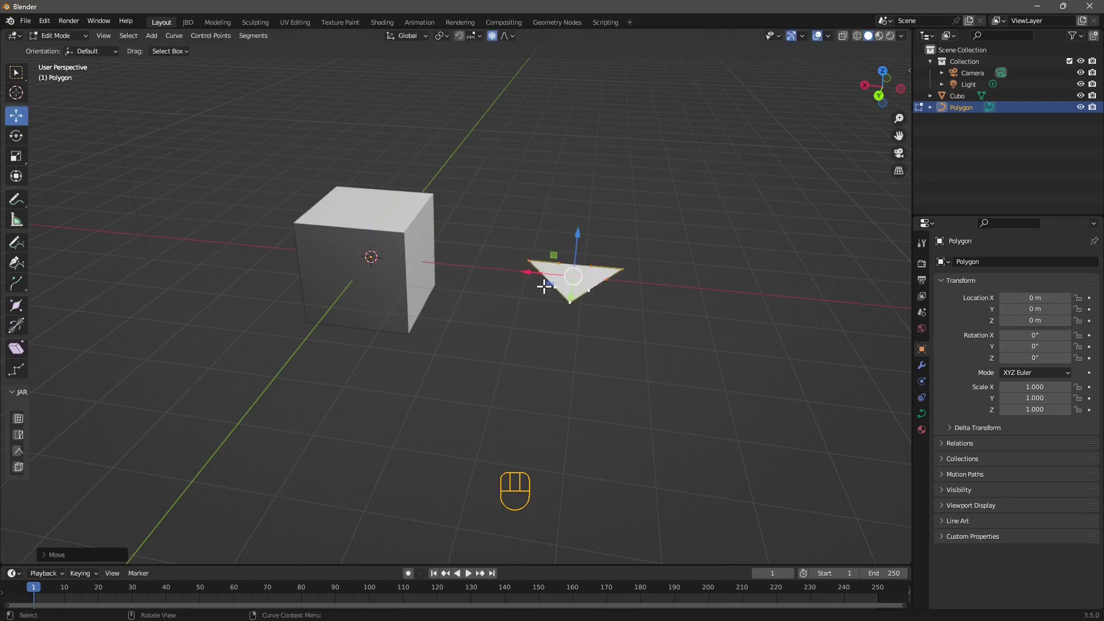
Search the add-on preferences for "extra", enable Add Mesh: Extra Objects and close the preferences.
{"action": "left_click", "coordinate": [44, 21]}
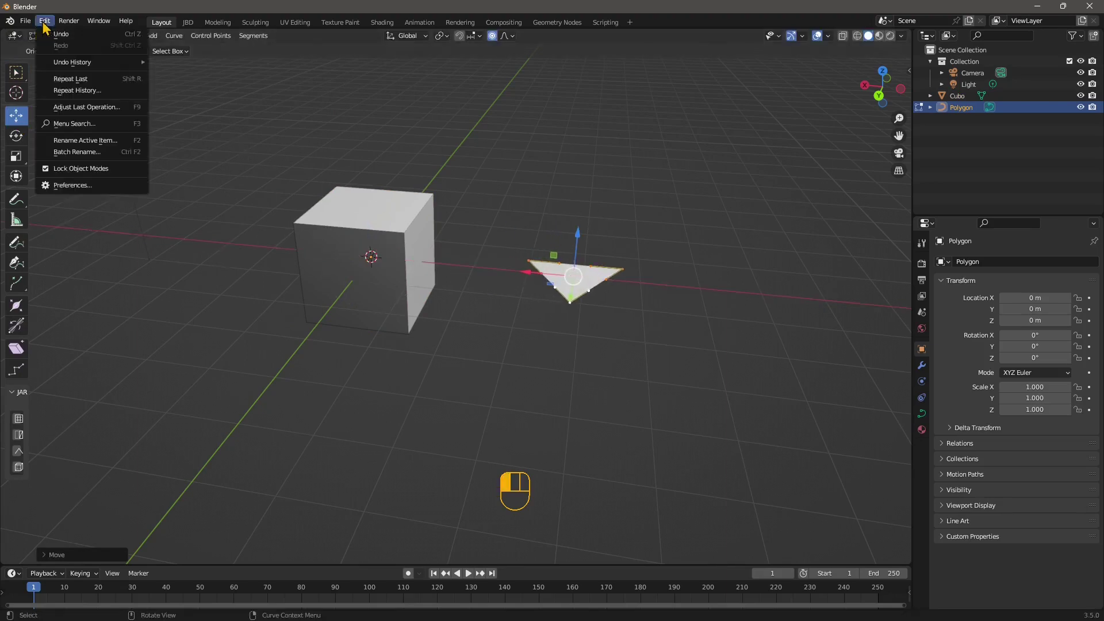
{"action": "left_click", "coordinate": [78, 184]}
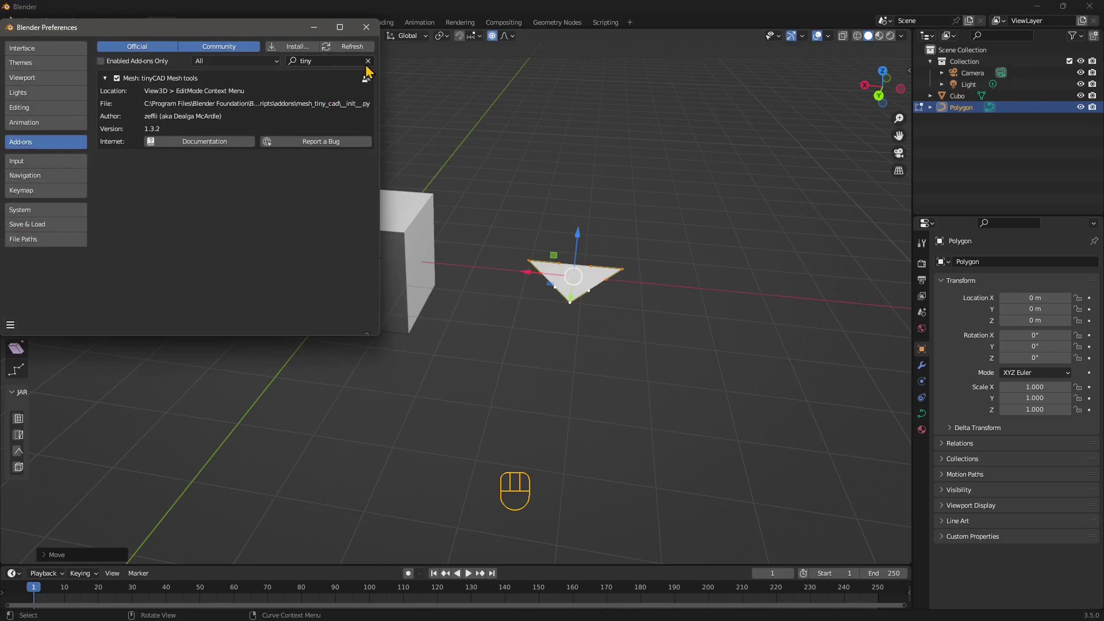
{"action": "left_click", "coordinate": [368, 61]}
{"action": "left_click", "coordinate": [323, 61]}
{"action": "type", "text": "extra"}
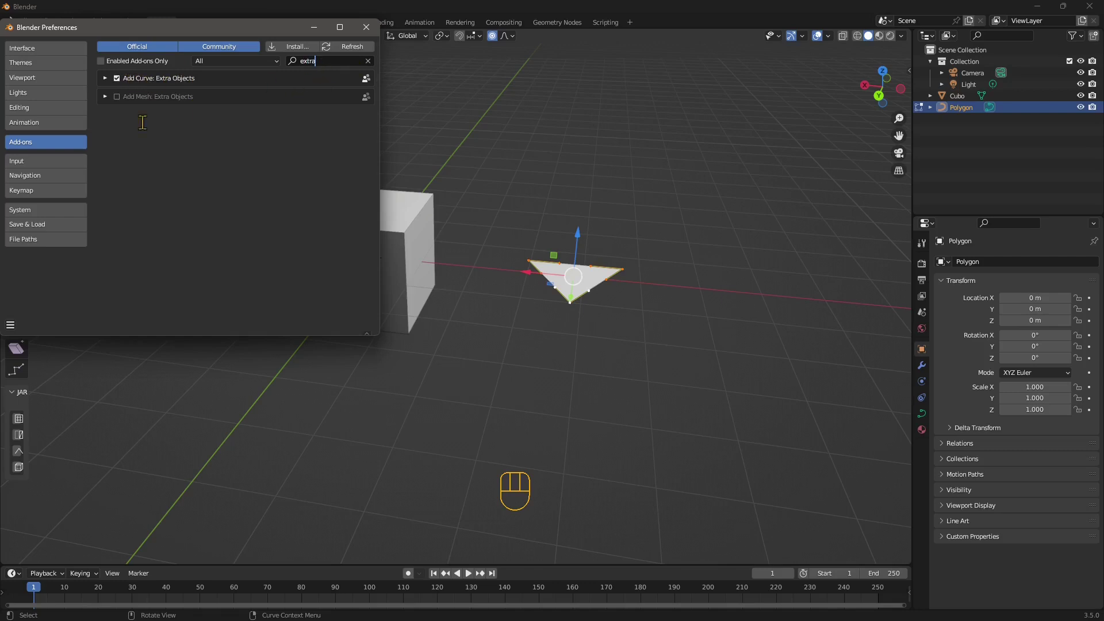
{"action": "left_click", "coordinate": [117, 96]}
{"action": "left_click", "coordinate": [366, 27]}
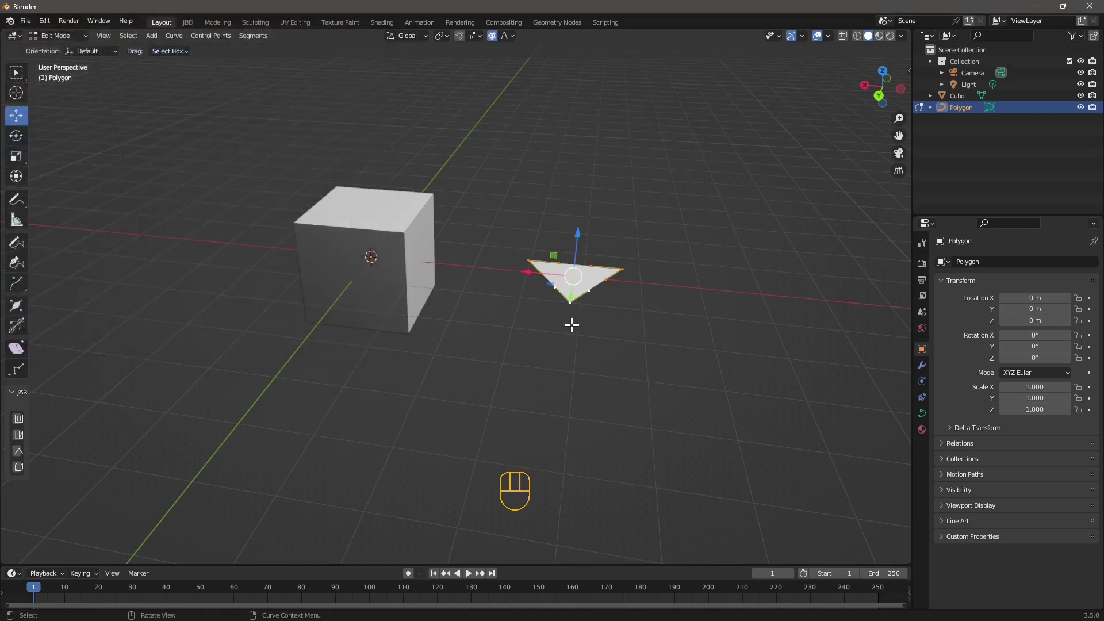
Try the 3D shape setting on the triangular polygon curve and set it back to 2D.
{"action": "middle_click_drag", "start_coordinate": [572, 320], "coordinate": [581, 366]}
{"action": "scroll", "coordinate": [510, 313], "scroll_direction": "up", "scroll_amount": 5}
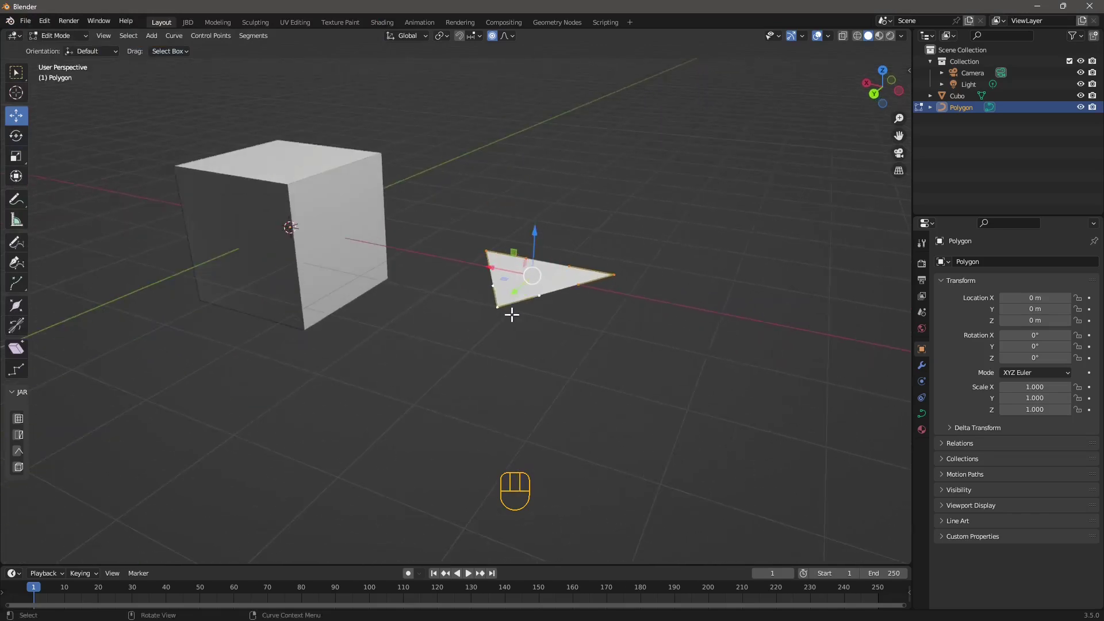
{"action": "middle_click_drag", "start_coordinate": [510, 313], "coordinate": [575, 277]}
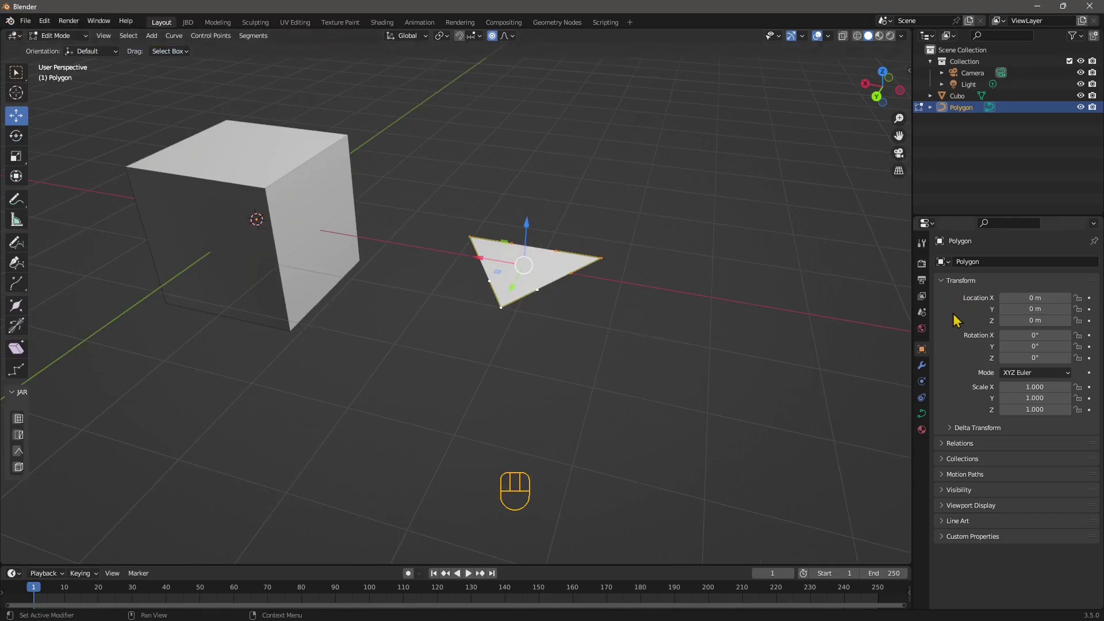
{"action": "left_click", "coordinate": [922, 413]}
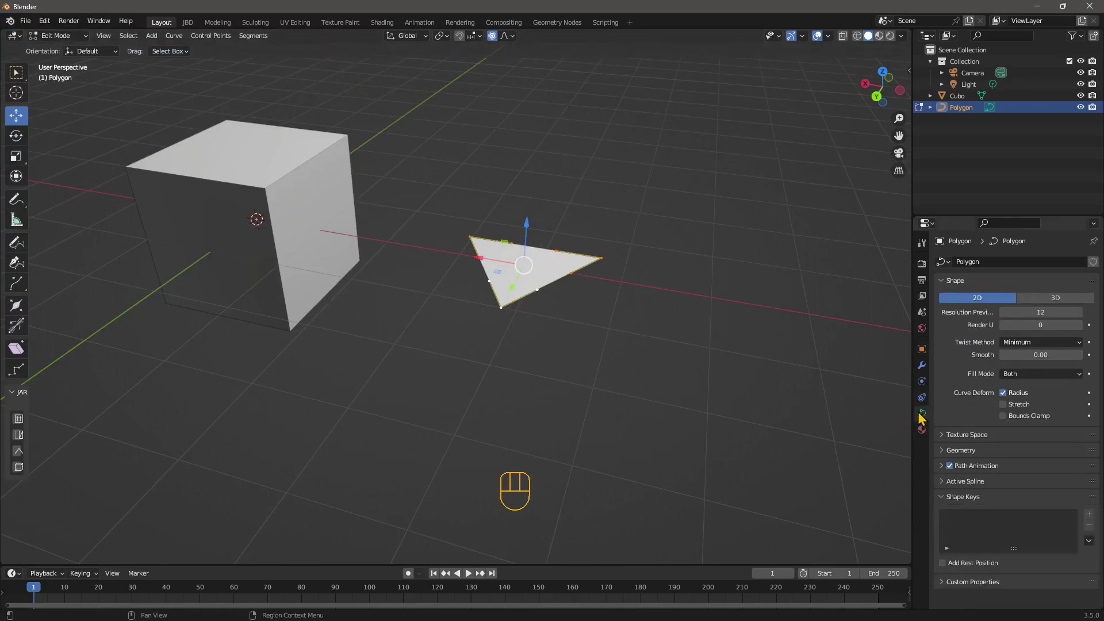
{"action": "left_click", "coordinate": [1040, 299]}
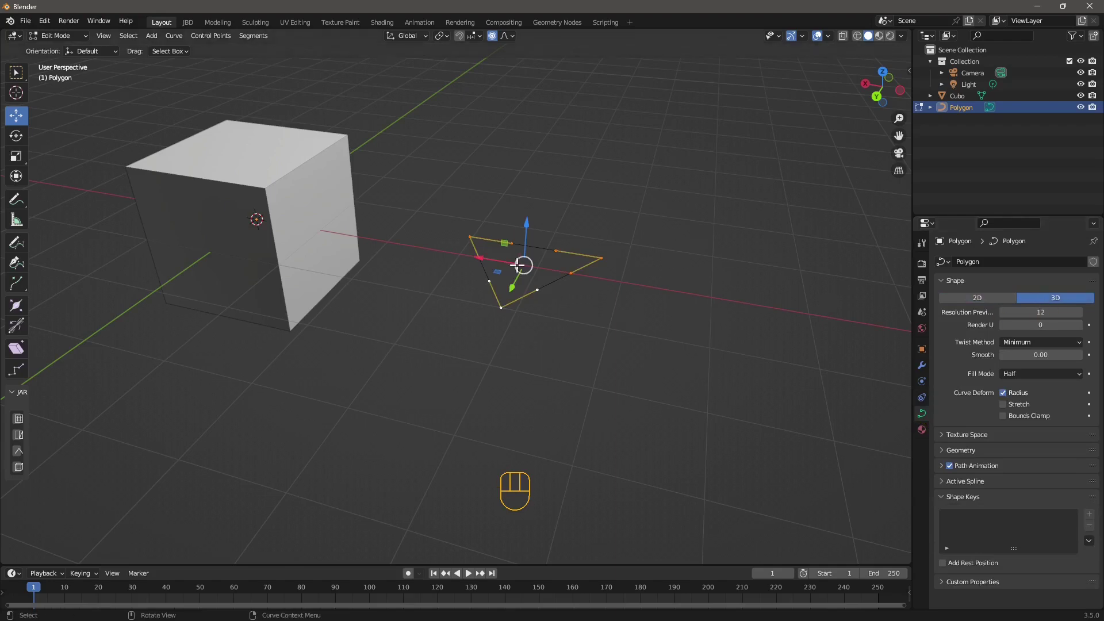
{"action": "mouse_move", "coordinate": [506, 305]}
{"action": "middle_mouse_down"}
{"action": "mouse_move", "coordinate": [534, 301]}
{"action": "mouse_move", "coordinate": [450, 338]}
{"action": "mouse_move", "coordinate": [489, 309]}
{"action": "middle_mouse_up"}
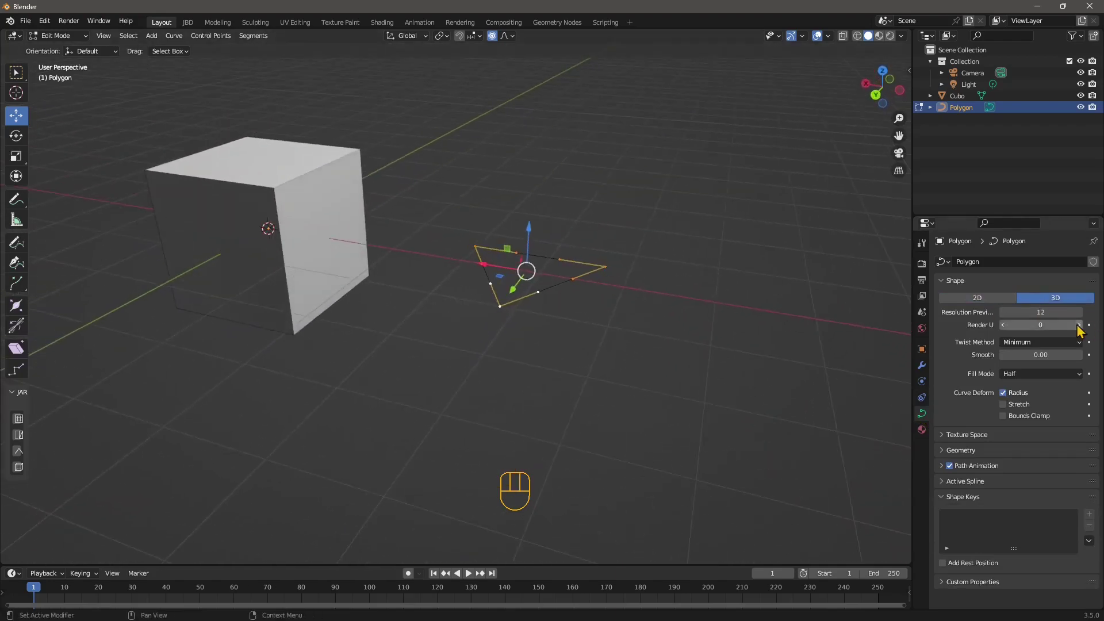
{"action": "left_click", "coordinate": [954, 299]}
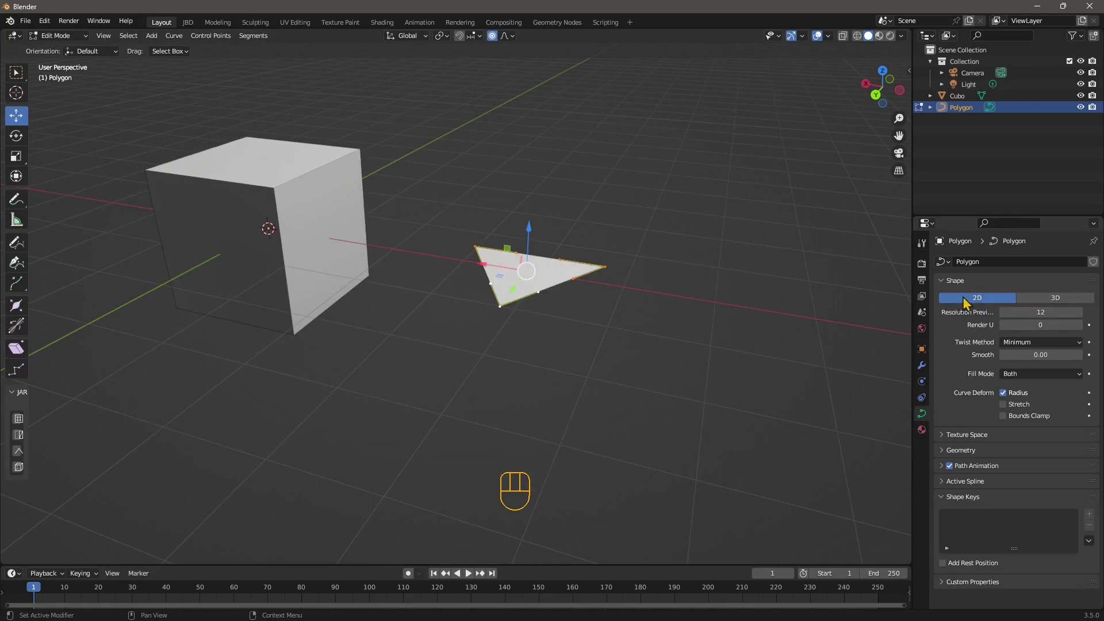
Extrude the triangular curve by 0.42 m in its geometry settings, keeping the fill mode at Both.
{"action": "left_click", "coordinate": [1017, 376]}
{"action": "key", "text": "Escape"}
{"action": "left_click", "coordinate": [970, 450]}
{"action": "left_click_drag", "start_coordinate": [1013, 477], "coordinate": [1037, 477]}
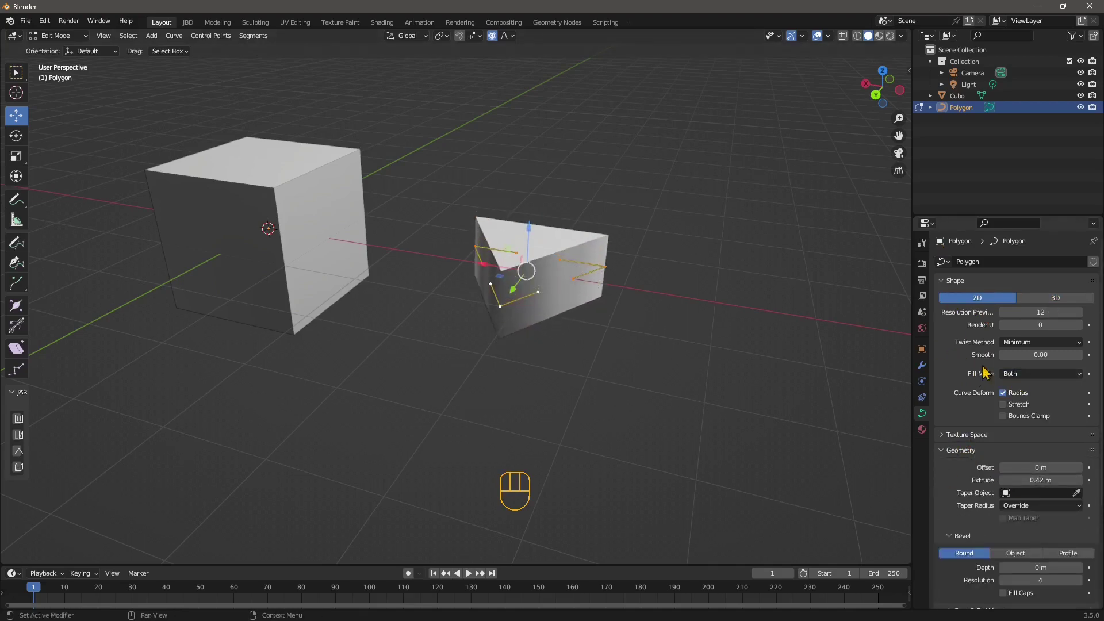
{"action": "middle_click_drag", "start_coordinate": [586, 328], "coordinate": [550, 256]}
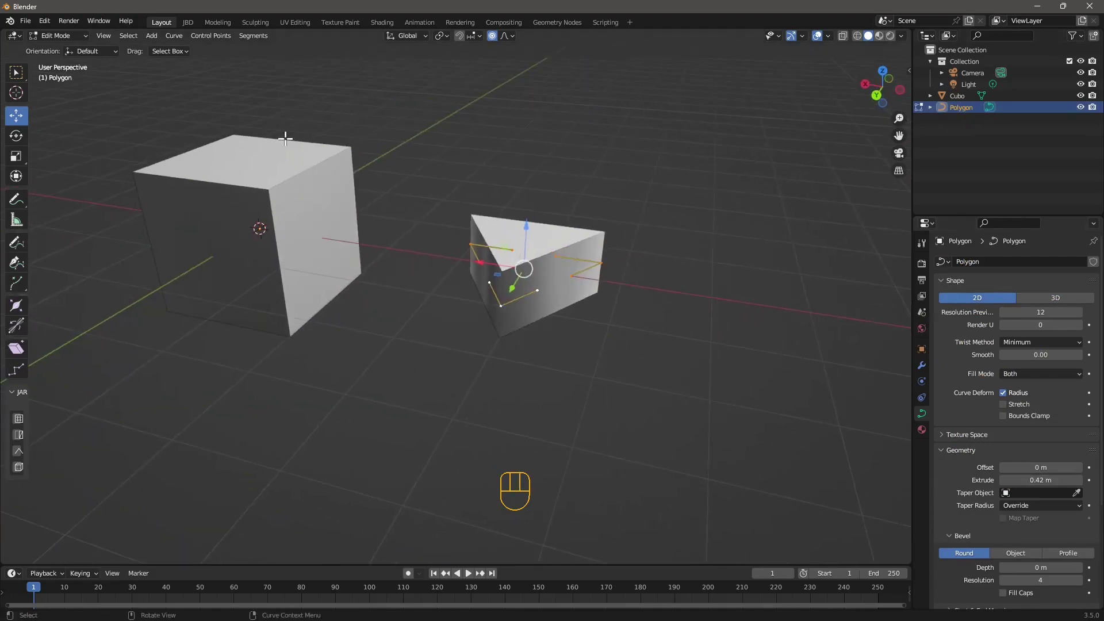
Return to Object Mode and convert the extruded polygon curve to a mesh.
{"action": "left_click", "coordinate": [57, 35]}
{"action": "left_click", "coordinate": [54, 48]}
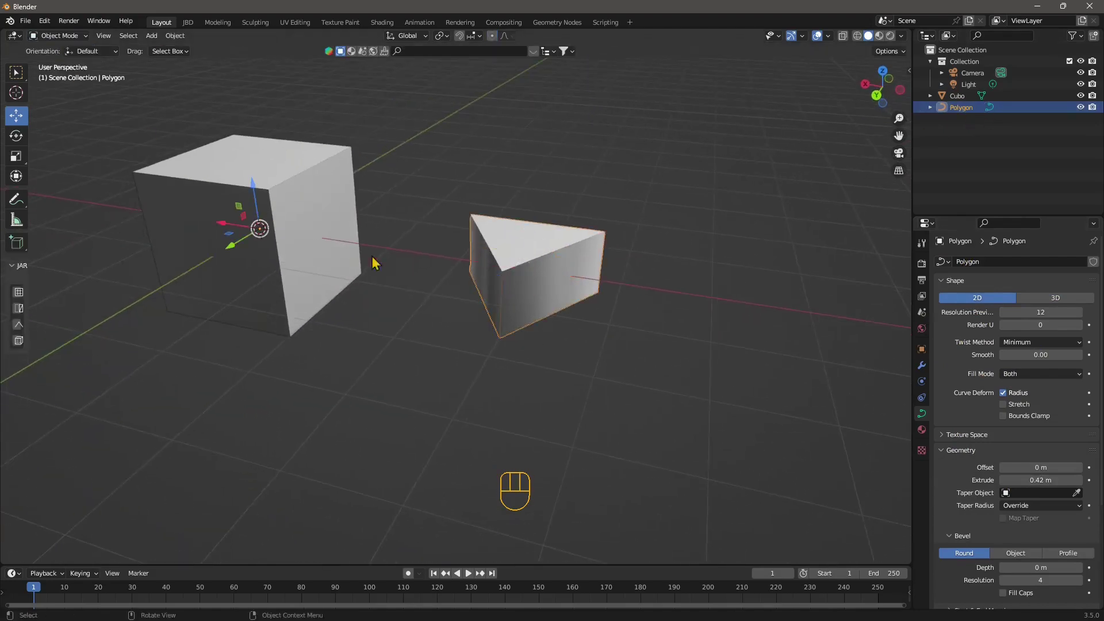
{"action": "right_click", "coordinate": [493, 247]}
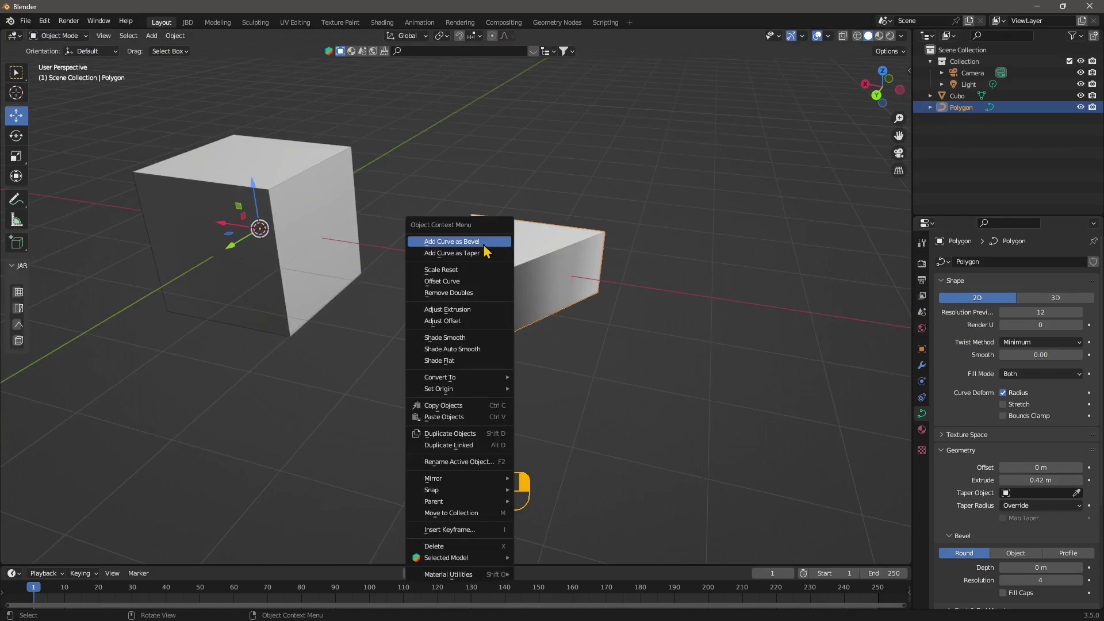
{"action": "mouse_move", "coordinate": [451, 378]}
{"action": "left_click", "coordinate": [548, 391]}
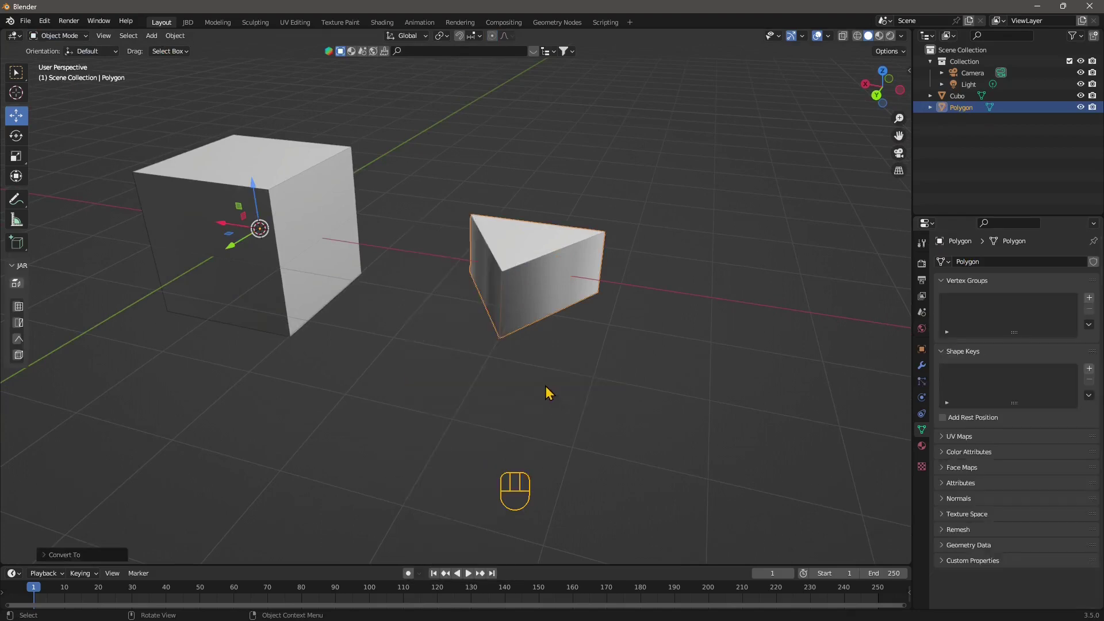
Apply flat shading to the triangular prism and deselect it.
{"action": "middle_click_drag", "start_coordinate": [441, 325], "coordinate": [485, 278]}
{"action": "right_click", "coordinate": [485, 278]}
{"action": "mouse_move", "coordinate": [483, 281]}
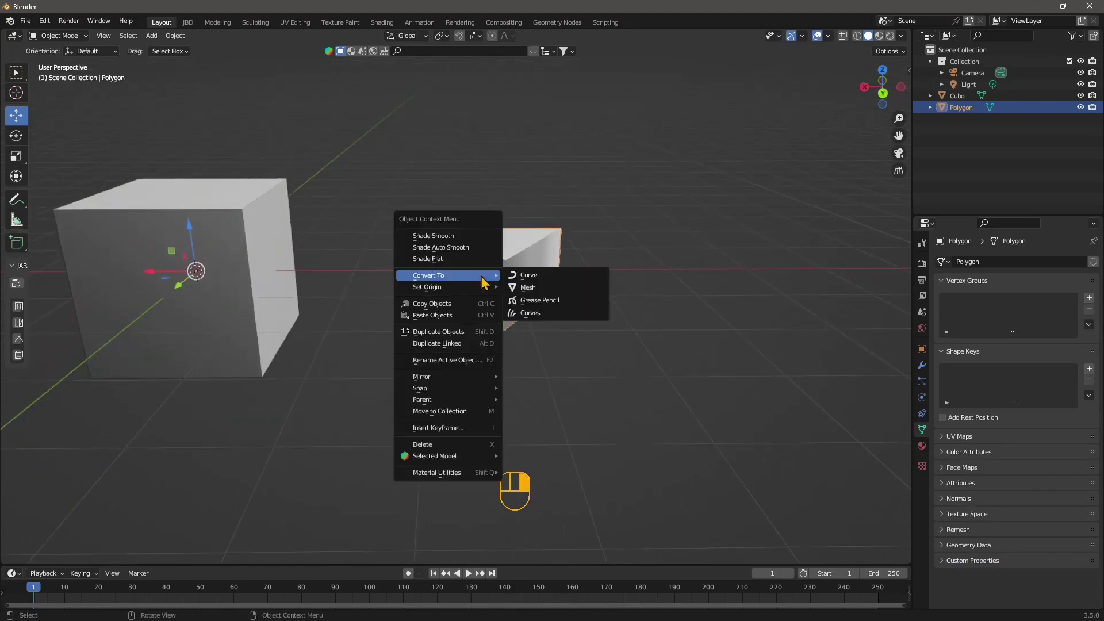
{"action": "left_click", "coordinate": [439, 259]}
{"action": "middle_click_drag", "start_coordinate": [523, 343], "coordinate": [463, 343]}
{"action": "left_click", "coordinate": [589, 360]}
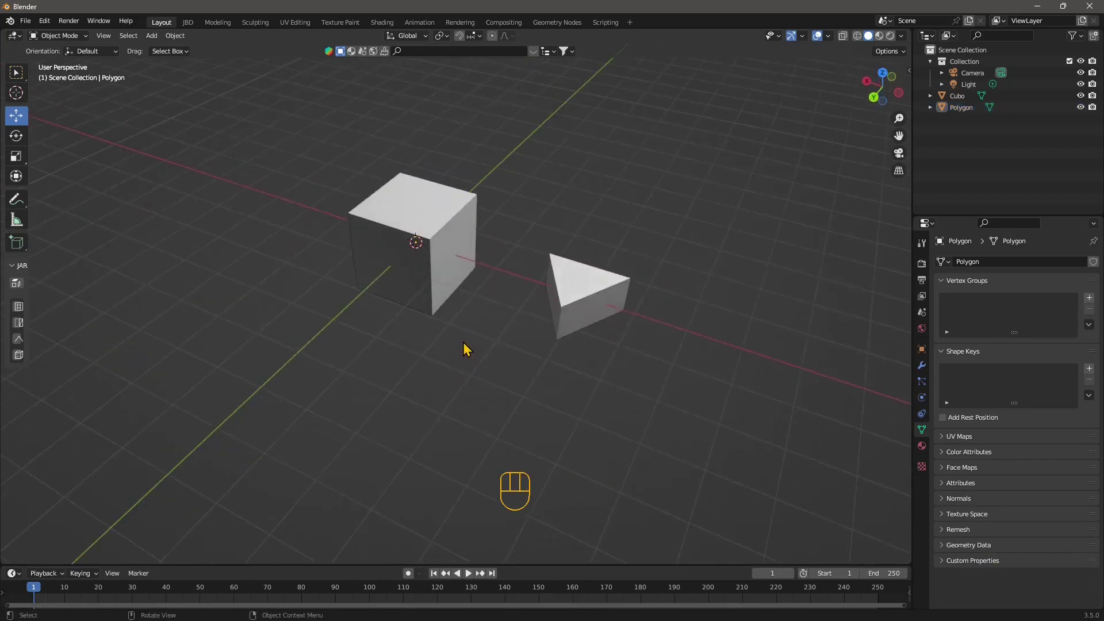
Select the triangular prism beside the cube and switch it to Edit Mode.
{"action": "left_click", "coordinate": [542, 303]}
{"action": "middle_click_drag", "start_coordinate": [542, 303], "coordinate": [517, 313]}
{"action": "left_click", "coordinate": [449, 232]}
{"action": "middle_click_drag", "start_coordinate": [449, 232], "coordinate": [481, 308]}
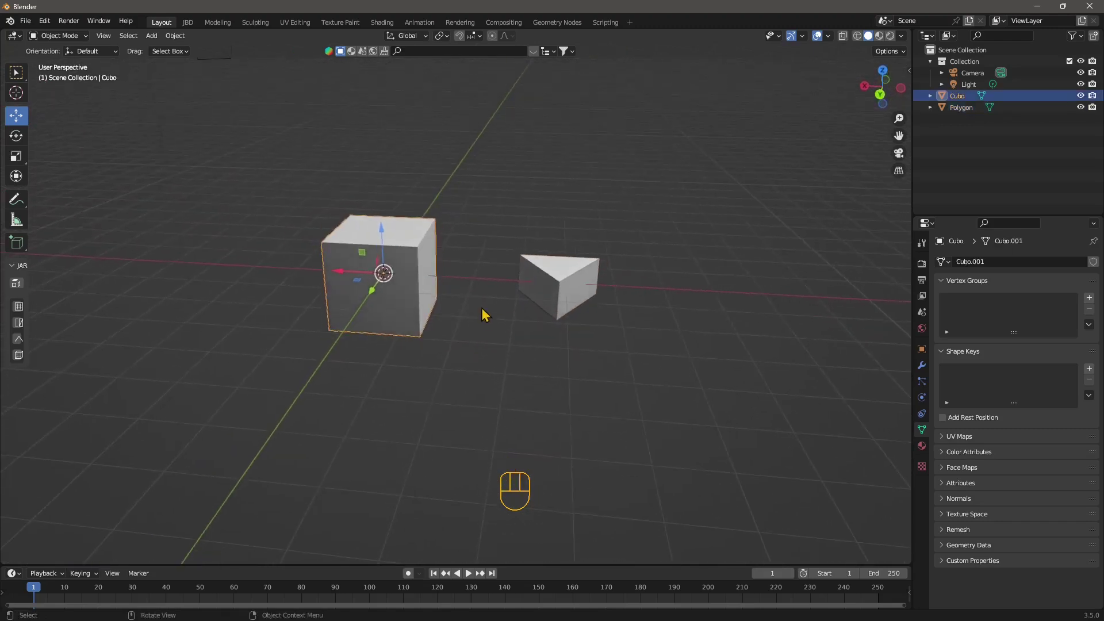
{"action": "left_click", "coordinate": [495, 276]}
{"action": "scroll", "coordinate": [495, 276], "scroll_direction": "up", "scroll_amount": 3}
{"action": "middle_click_drag", "start_coordinate": [602, 343], "coordinate": [448, 354], "text": "shift"}
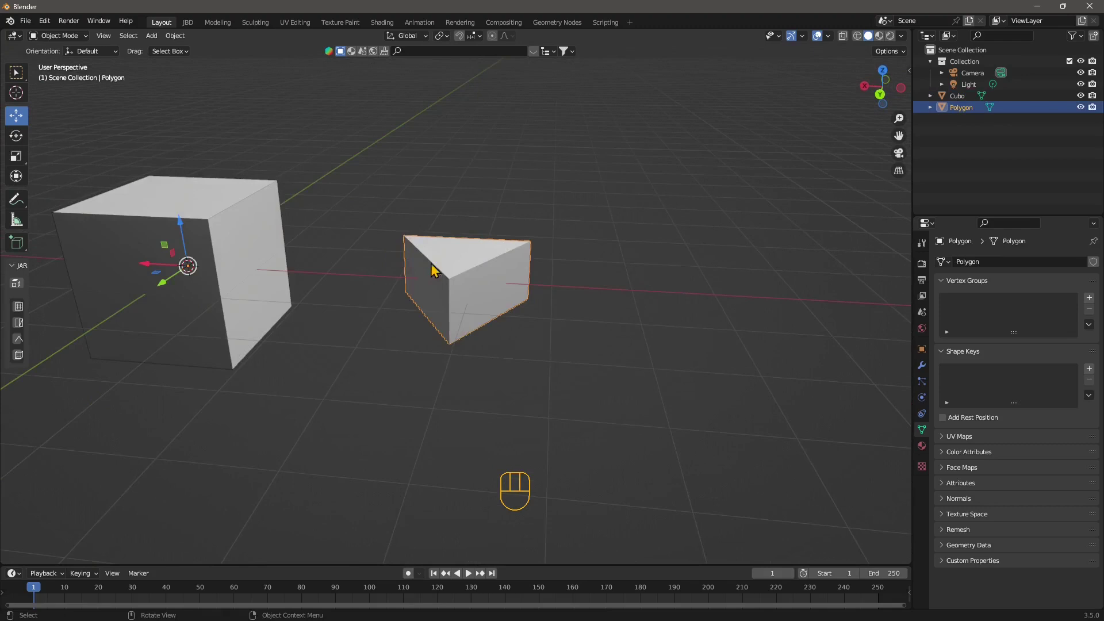
{"action": "left_click", "coordinate": [60, 35]}
{"action": "left_click", "coordinate": [66, 61]}
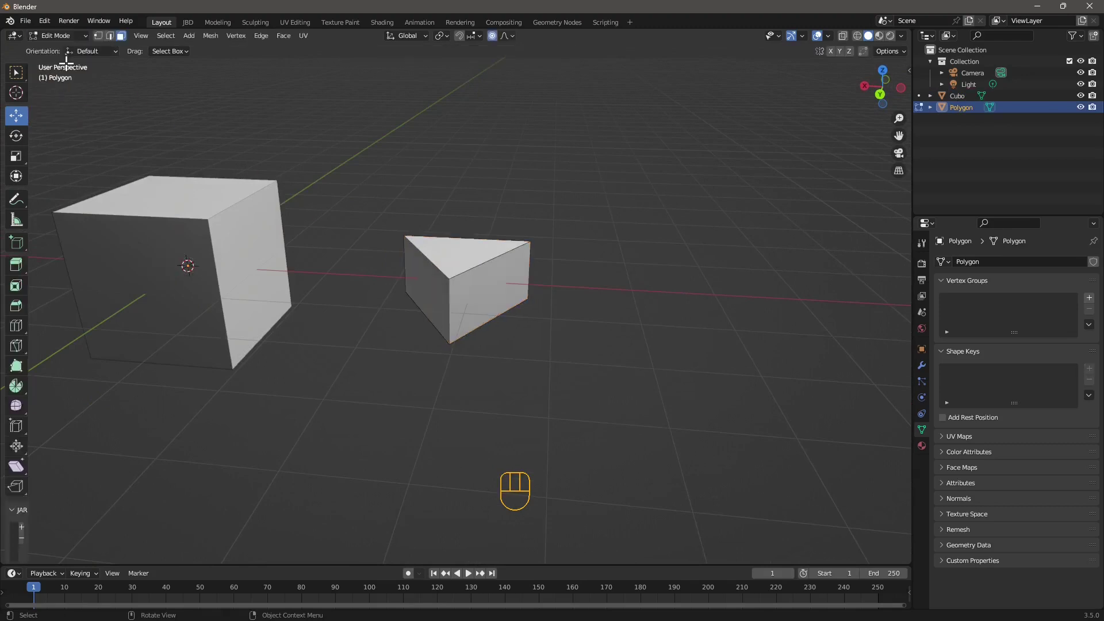
Try face and edge selection on the prism's top face and edges, and switch to vertex selection mode.
{"action": "left_click", "coordinate": [426, 240]}
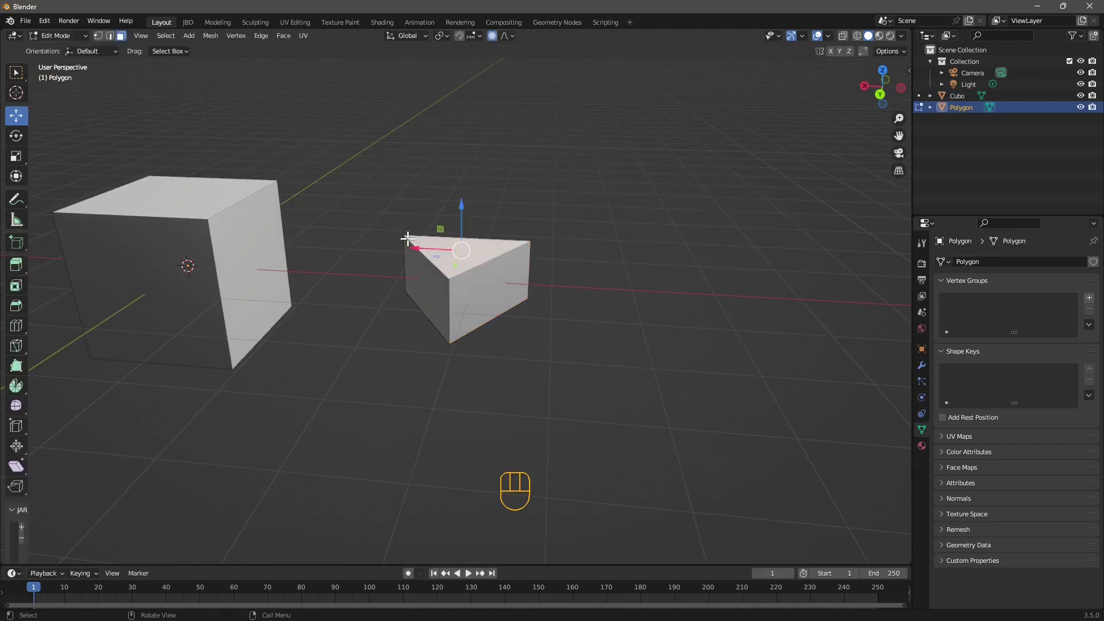
{"action": "left_click", "coordinate": [109, 35]}
{"action": "left_click", "coordinate": [465, 270]}
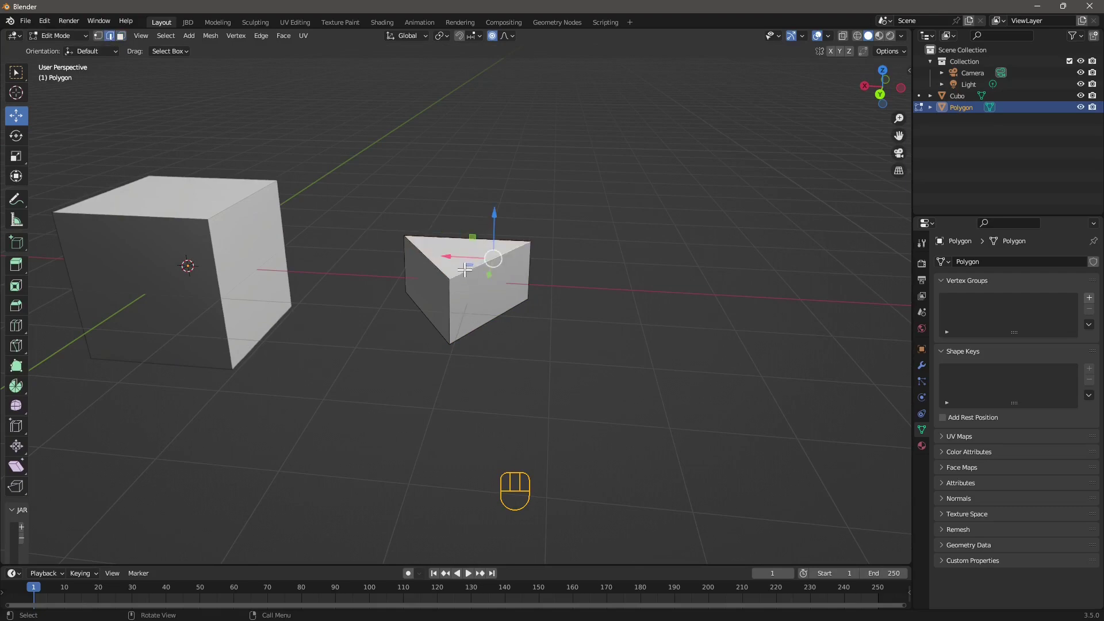
{"action": "left_click", "coordinate": [449, 313]}
{"action": "left_click", "coordinate": [426, 256]}
{"action": "left_click", "coordinate": [98, 36]}
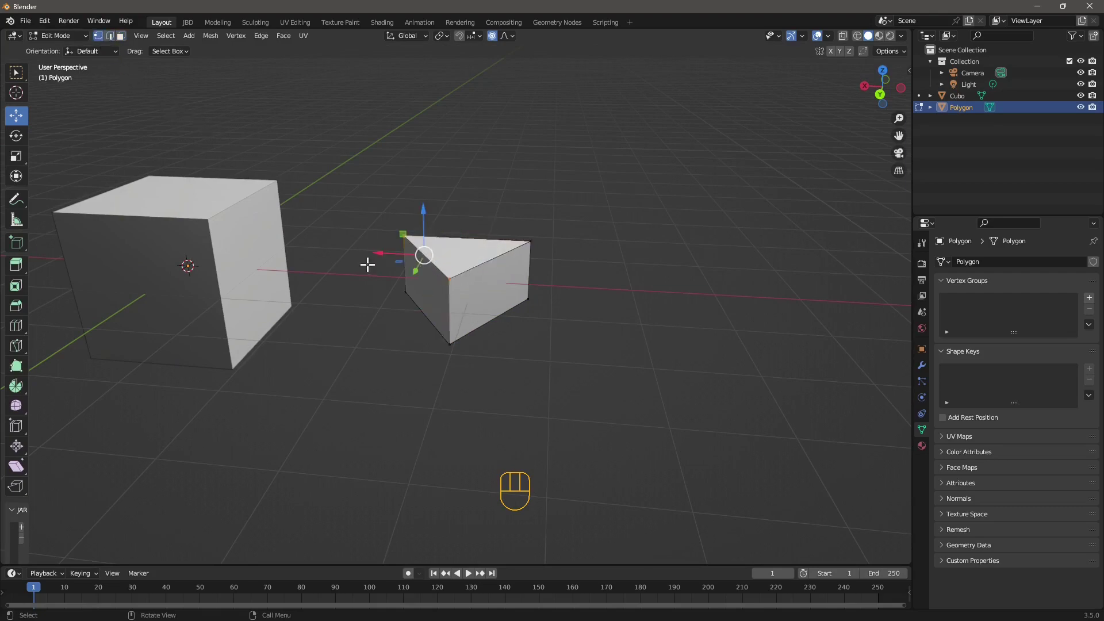
Select the prism's front top vertex and review the TinyCAD operations offered for it.
{"action": "left_click", "coordinate": [405, 291]}
{"action": "left_click", "coordinate": [448, 278]}
{"action": "right_click", "coordinate": [446, 281]}
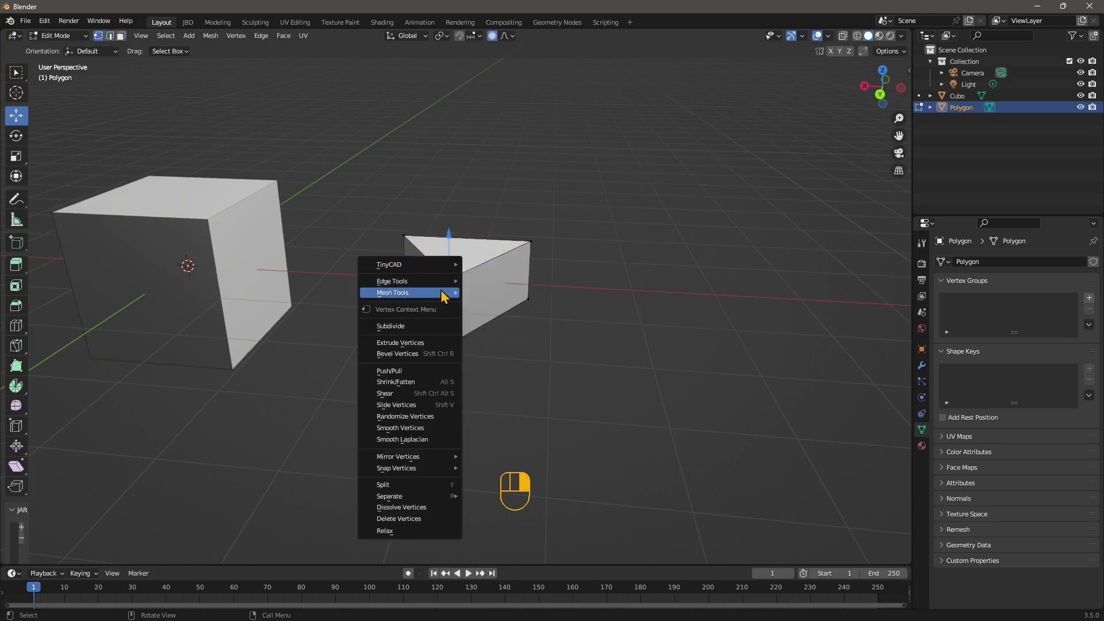
{"action": "mouse_move", "coordinate": [415, 270]}
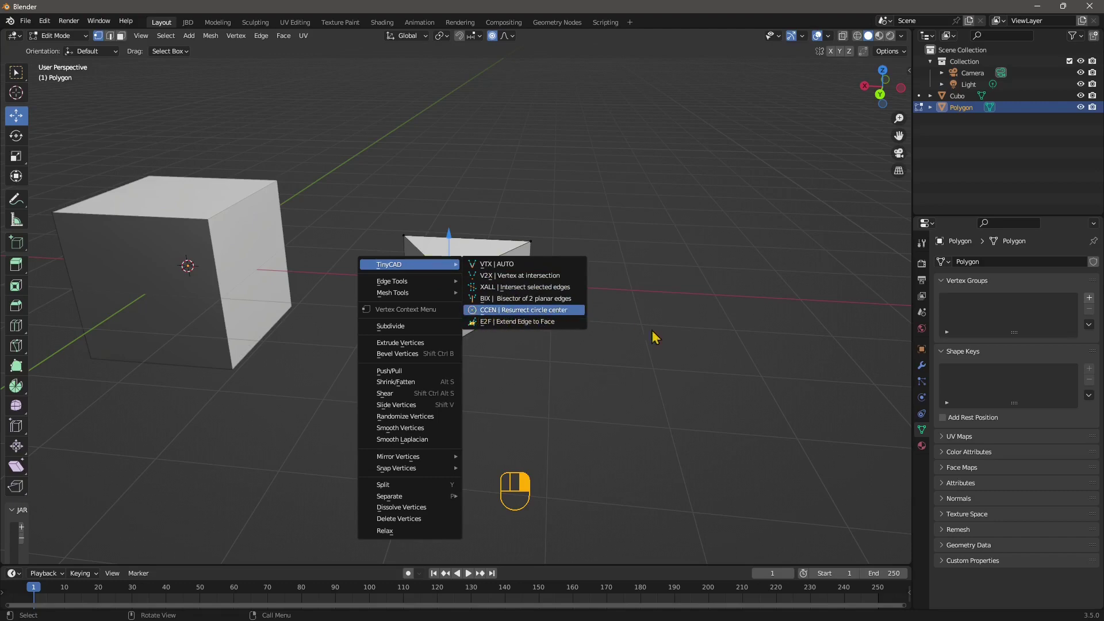
Add the other two top vertices to the selection and generate a circle through all three with TinyCAD's CCEN | Resurrect circle center.
{"action": "middle_click_drag", "start_coordinate": [552, 353], "coordinate": [591, 251]}
{"action": "left_click", "coordinate": [573, 232], "text": "shift"}
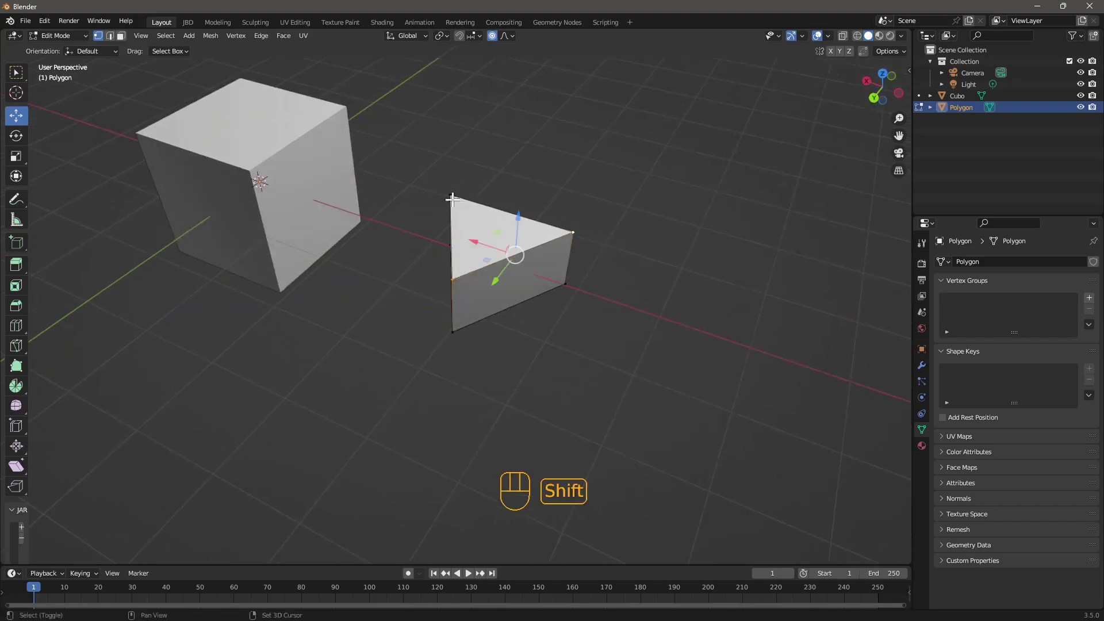
{"action": "middle_click_drag", "start_coordinate": [465, 235], "coordinate": [503, 280]}
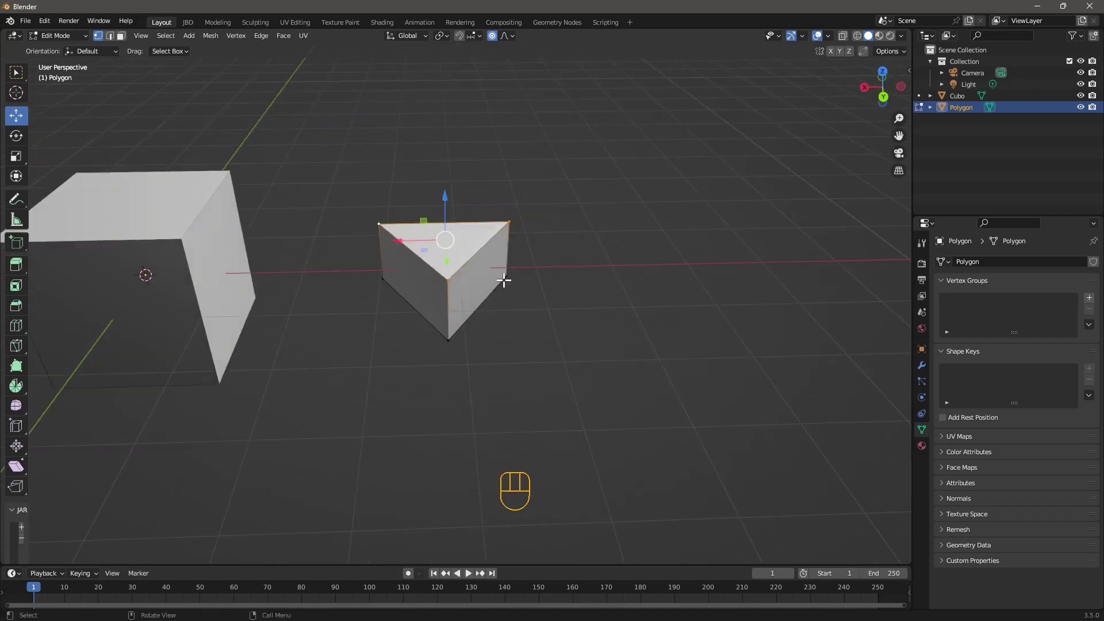
{"action": "right_click", "coordinate": [445, 281]}
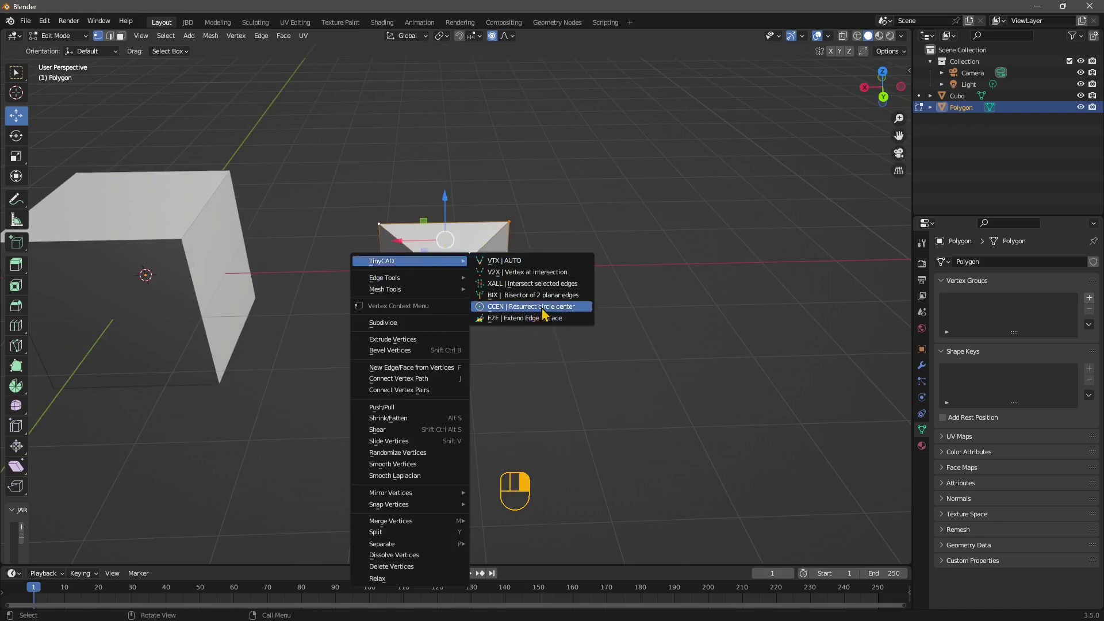
{"action": "left_click", "coordinate": [526, 307]}
{"action": "middle_click_drag", "start_coordinate": [491, 306], "coordinate": [520, 190]}
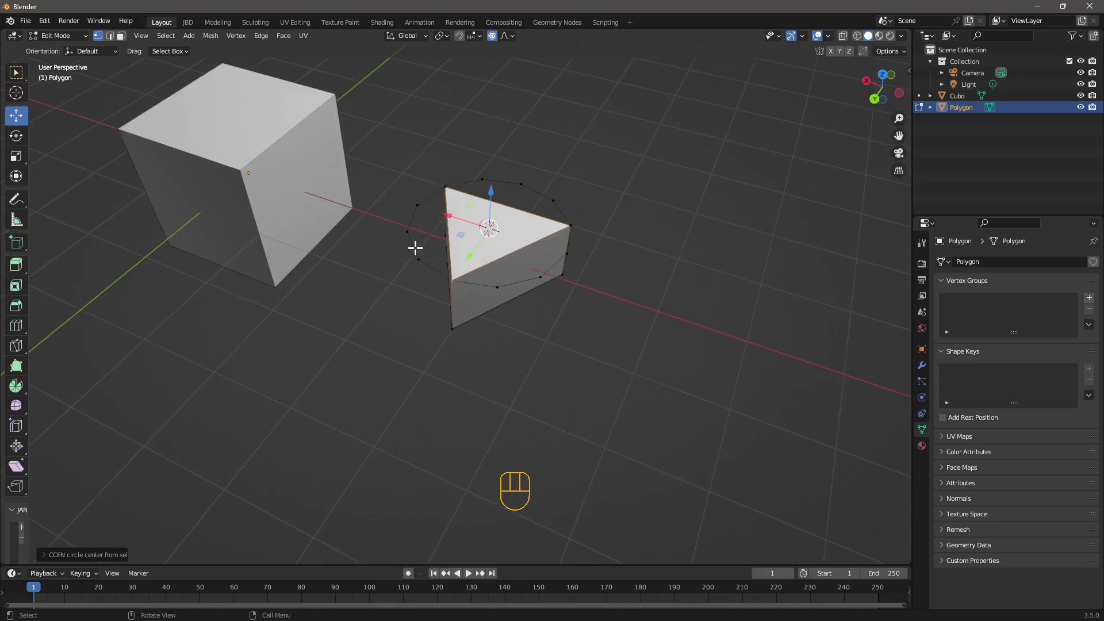
{"action": "middle_click_drag", "start_coordinate": [430, 267], "coordinate": [470, 316]}
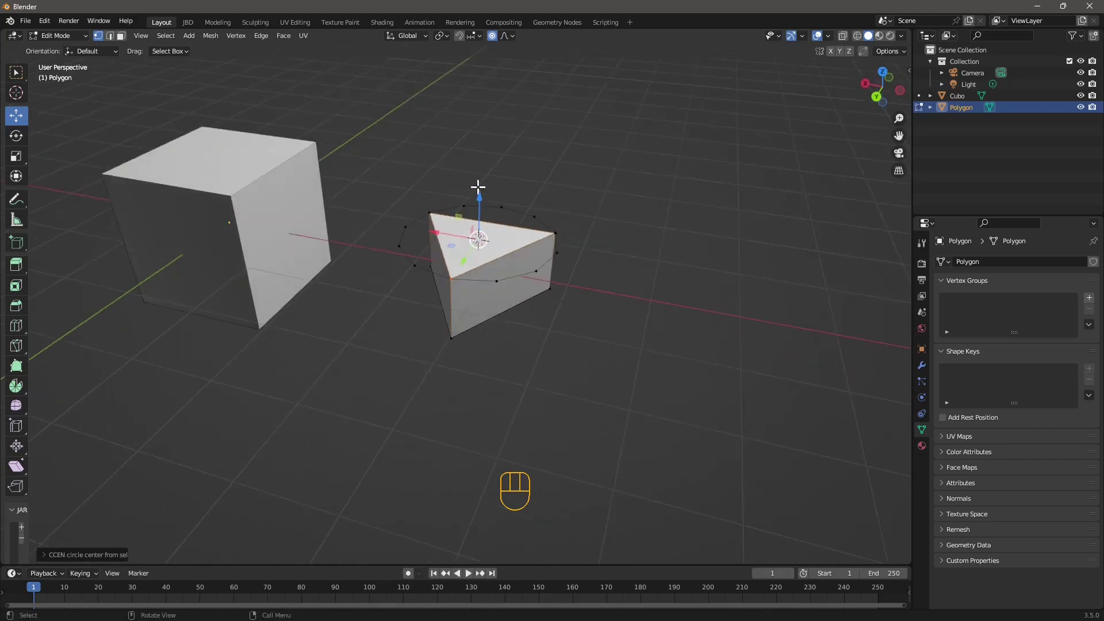
Set the CCEN circle to 26 vertices with a rescale of 1.0000.
{"action": "left_click", "coordinate": [45, 555]}
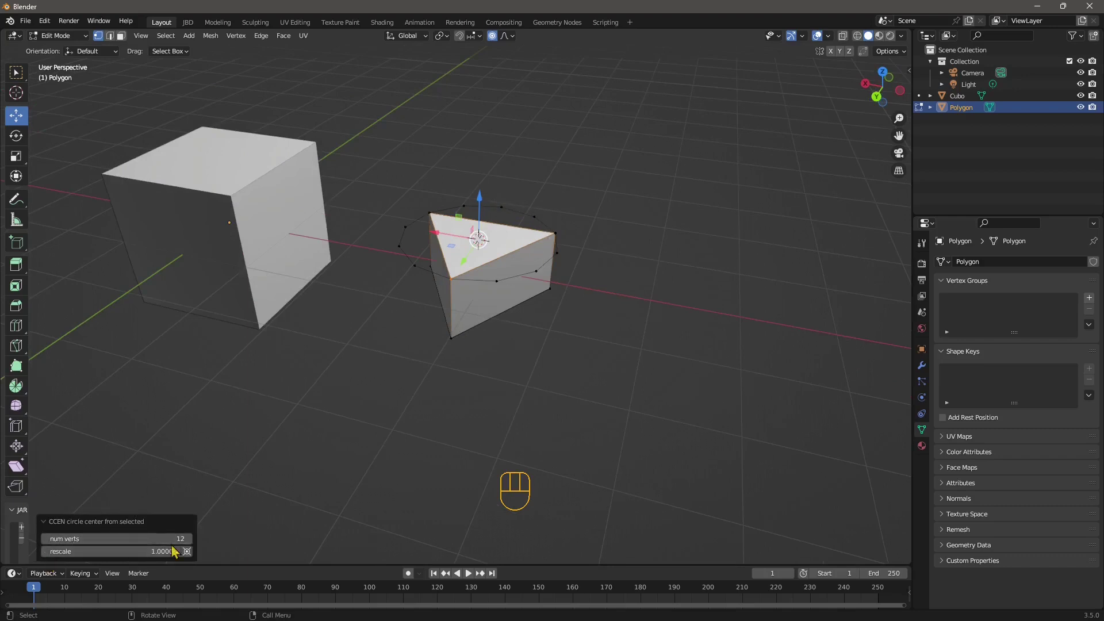
{"action": "mouse_move", "coordinate": [188, 543]}
{"action": "left_mouse_down"}
{"action": "mouse_move", "coordinate": [210, 544]}
{"action": "mouse_move", "coordinate": [199, 544]}
{"action": "left_mouse_up"}
{"action": "left_click_drag", "start_coordinate": [172, 551], "coordinate": [177, 556]}
{"action": "middle_click_drag", "start_coordinate": [426, 291], "coordinate": [239, 221]}
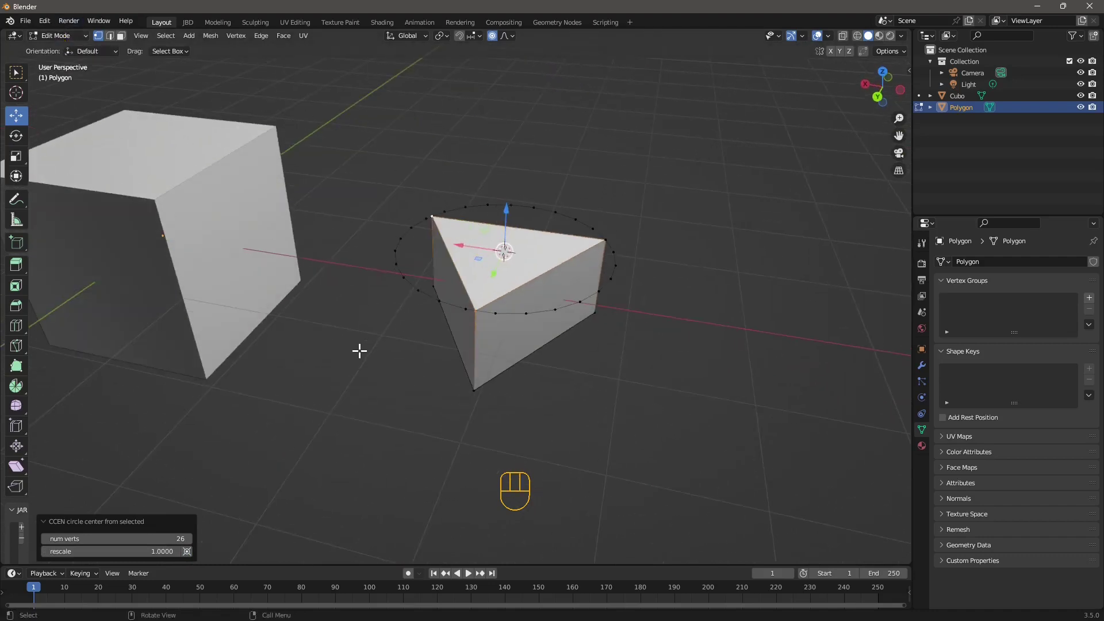
{"action": "middle_click_drag", "start_coordinate": [247, 379], "coordinate": [564, 214], "text": "shift"}
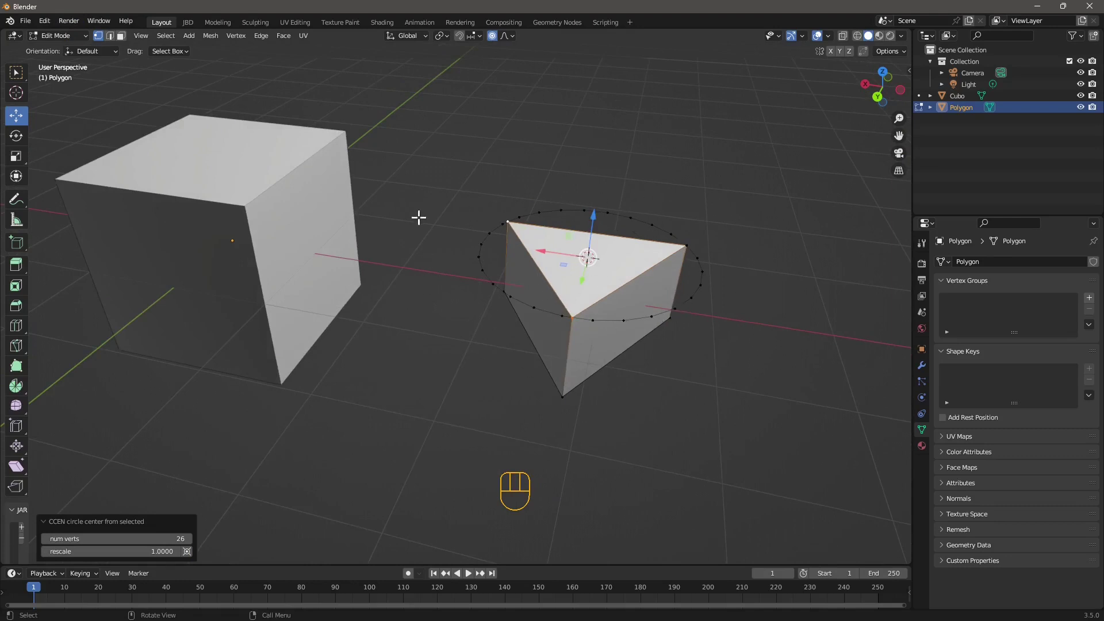
Reduce the selection to the prism's front top vertex, inspect the circle around the top face, and return to Object Mode.
{"action": "left_click", "coordinate": [677, 245]}
{"action": "left_click", "coordinate": [565, 308]}
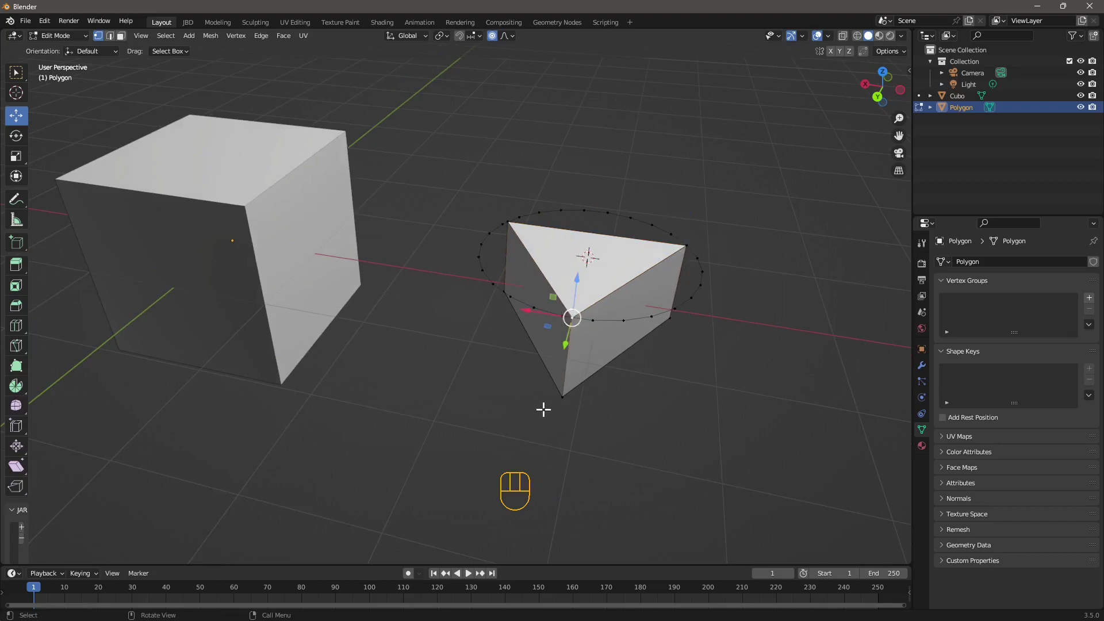
{"action": "middle_click_drag", "start_coordinate": [524, 346], "coordinate": [426, 340]}
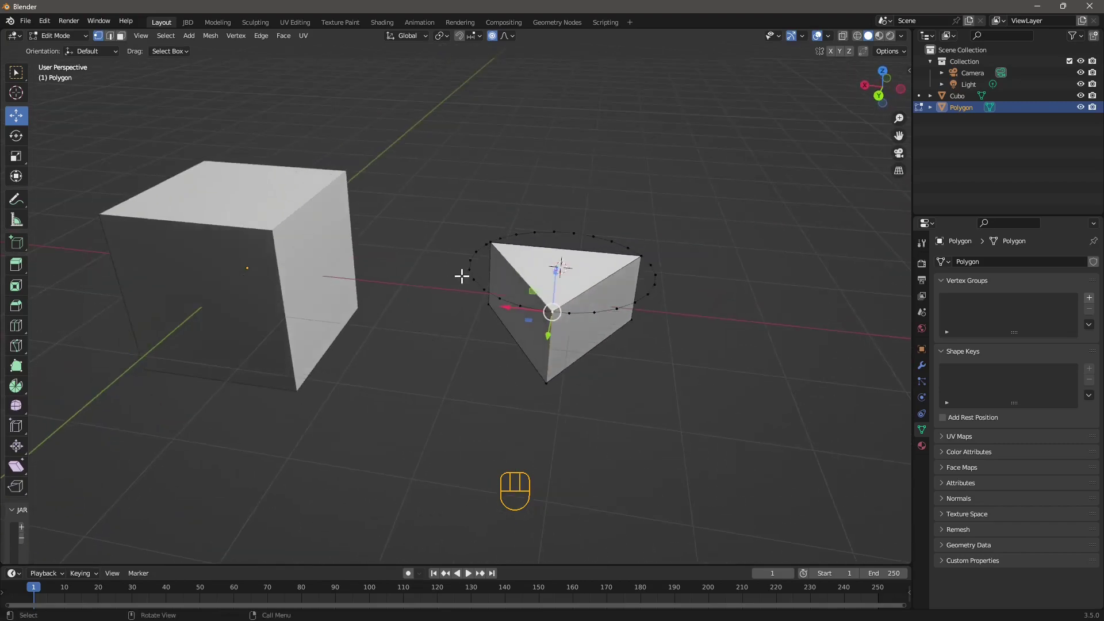
{"action": "middle_click_drag", "start_coordinate": [461, 276], "coordinate": [517, 279], "text": "shift"}
{"action": "left_click", "coordinate": [64, 36]}
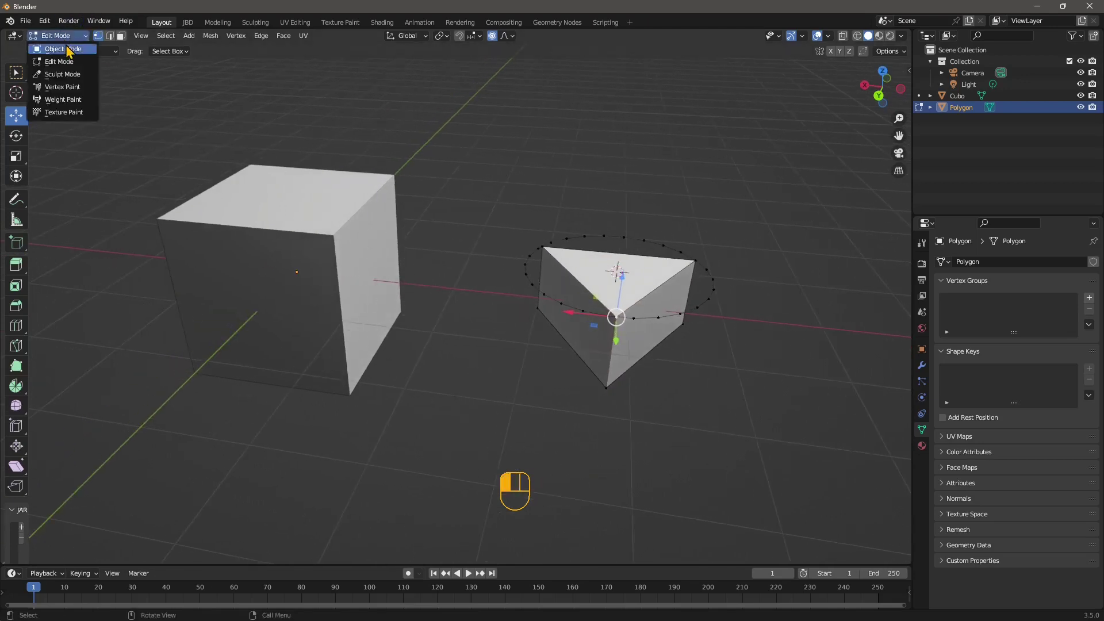
{"action": "left_click", "coordinate": [67, 50]}
Switch the cube to Edit Mode and ready its front top corner vertex on the prism's side for extrusion with the Extrude Region tool.
{"action": "left_click", "coordinate": [345, 251]}
{"action": "scroll", "coordinate": [384, 254], "scroll_direction": "down", "scroll_amount": 3}
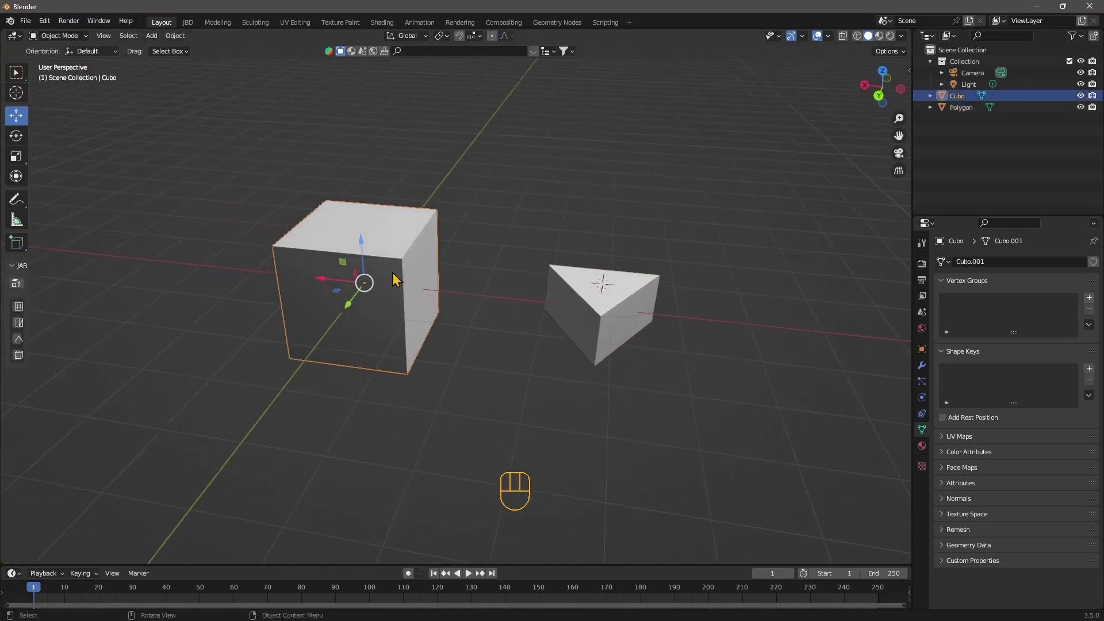
{"action": "middle_click_drag", "start_coordinate": [393, 280], "coordinate": [385, 271]}
{"action": "left_click", "coordinate": [54, 36]}
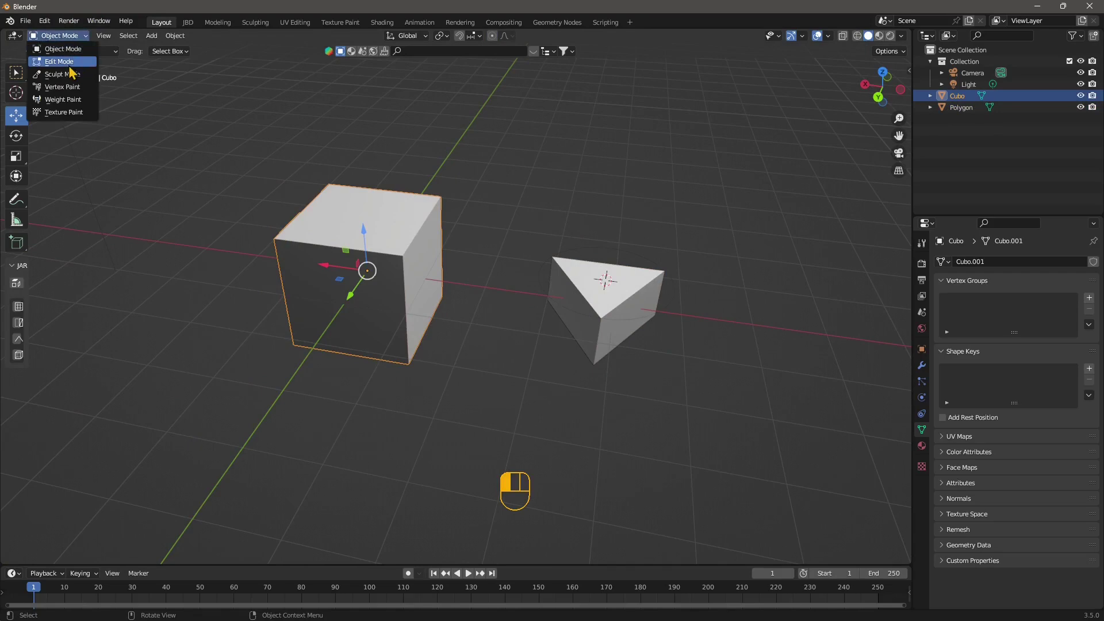
{"action": "left_click", "coordinate": [63, 61]}
{"action": "scroll", "coordinate": [425, 255], "scroll_direction": "up", "scroll_amount": 2}
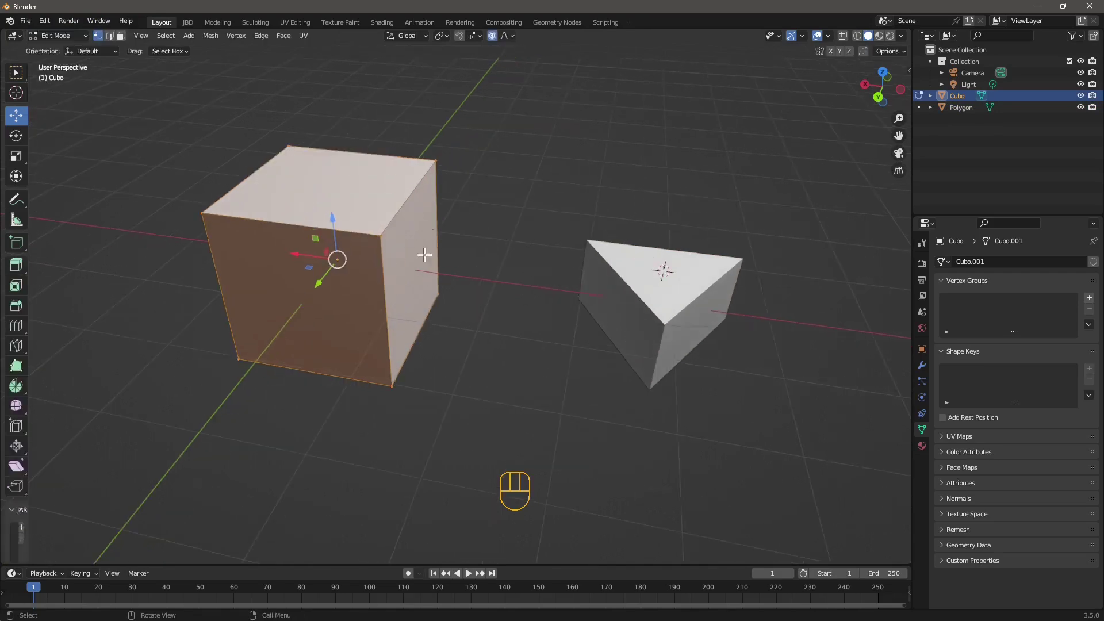
{"action": "left_click", "coordinate": [379, 234]}
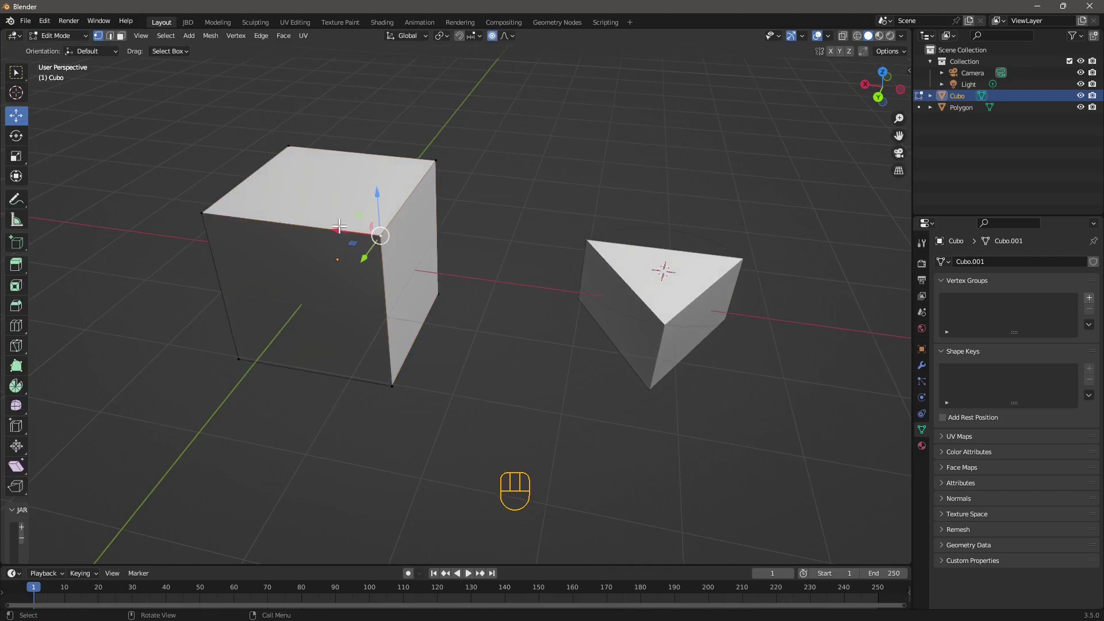
{"action": "left_click", "coordinate": [16, 265]}
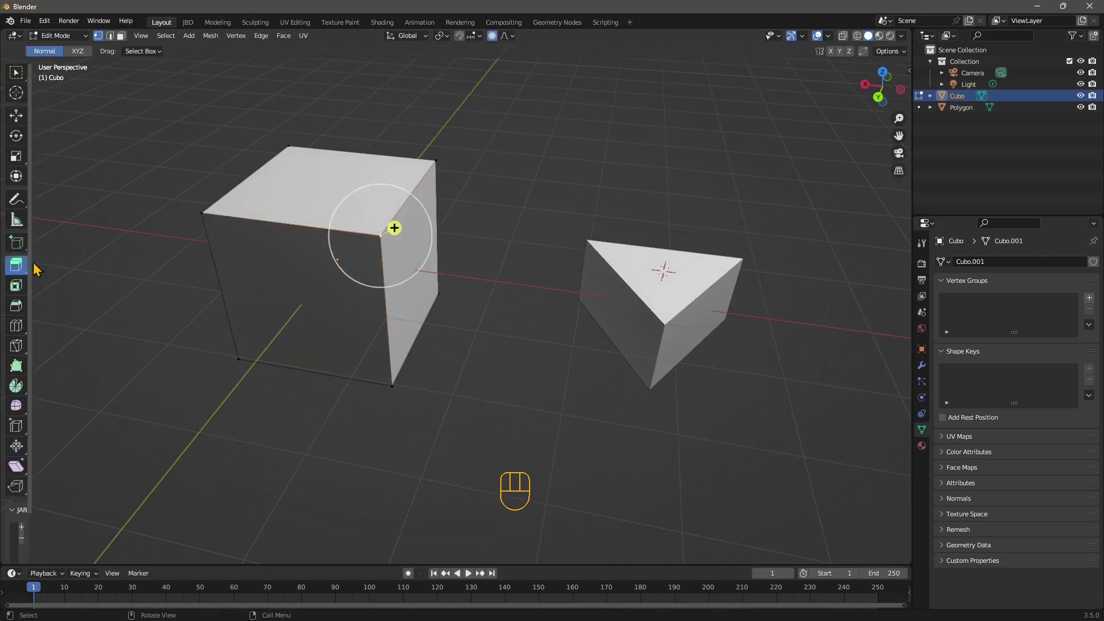
Try extruding the cube's corner vertex along its normal by about 1.97 m and undo it.
{"action": "left_click_drag", "start_coordinate": [393, 228], "coordinate": [505, 184]}
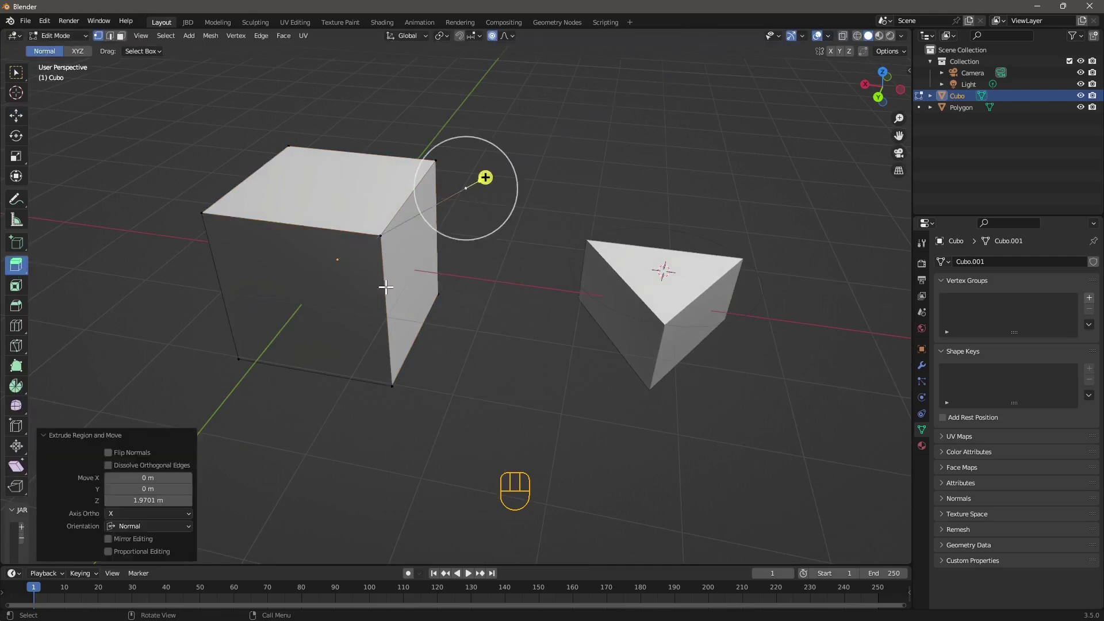
{"action": "middle_click_drag", "start_coordinate": [385, 286], "coordinate": [423, 283]}
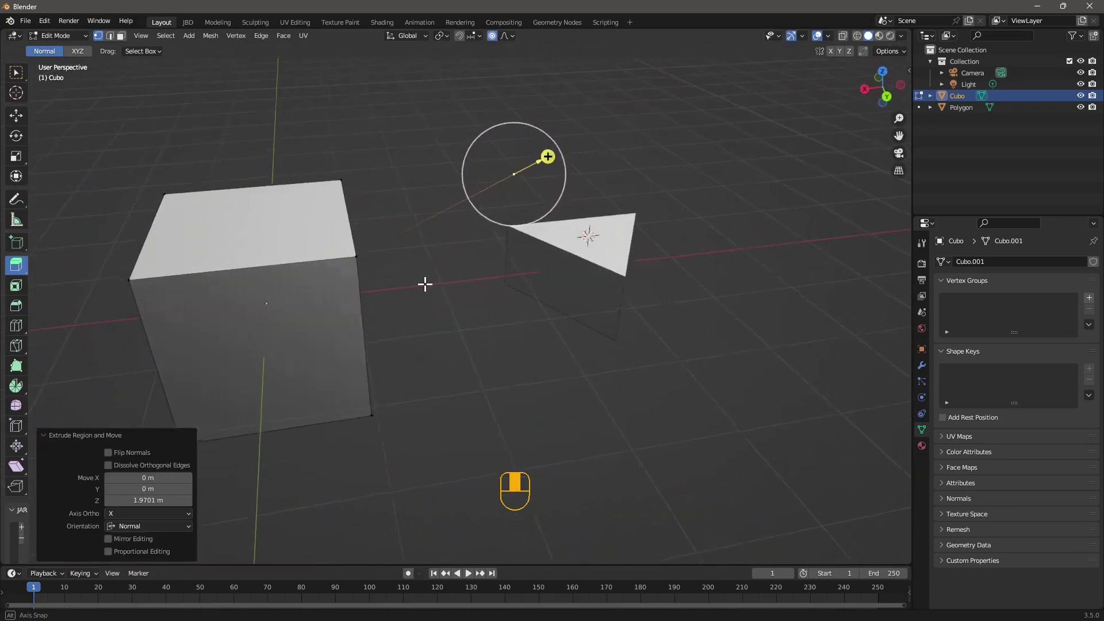
{"action": "key", "text": "ctrl+z"}
{"action": "mouse_move", "coordinate": [394, 242]}
{"action": "middle_mouse_down"}
{"action": "mouse_move", "coordinate": [468, 316]}
{"action": "mouse_move", "coordinate": [392, 237]}
{"action": "middle_mouse_up"}
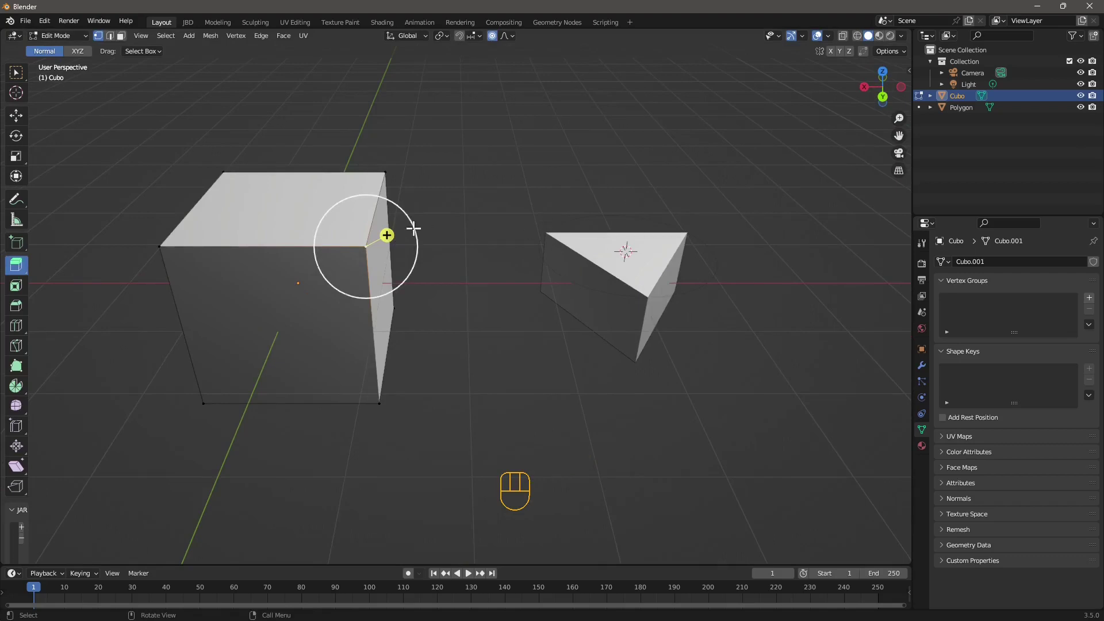
Extrude the cube's front top corner vertex about 1.13 m along negative X, toward the prism.
{"action": "left_click_drag", "start_coordinate": [387, 238], "coordinate": [475, 233]}
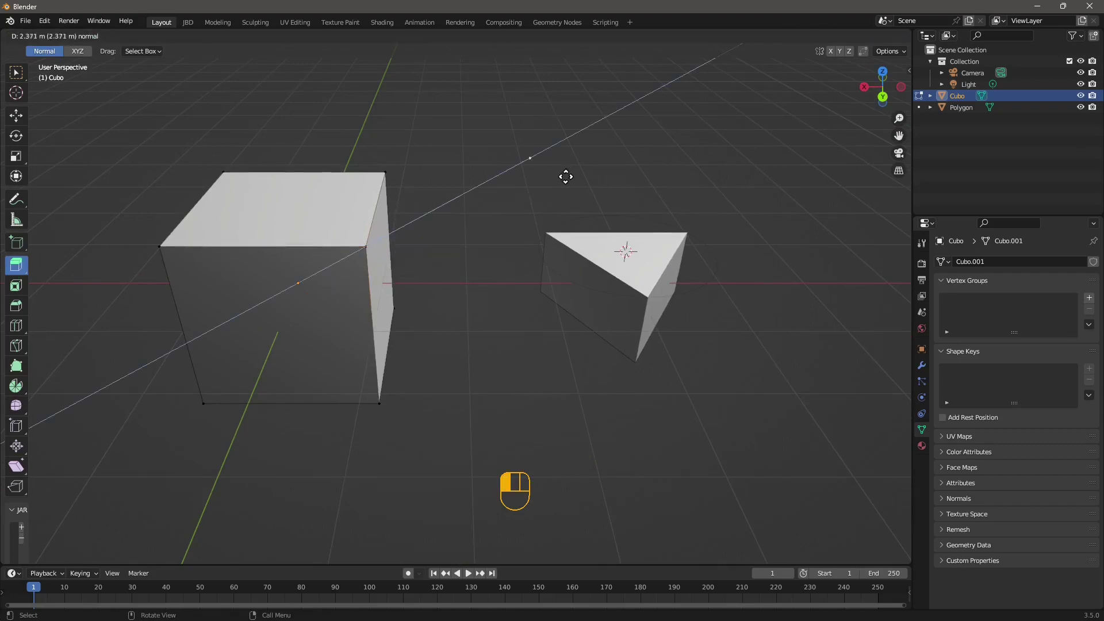
{"action": "left_click_drag", "start_coordinate": [520, 201], "coordinate": [506, 236]}
{"action": "key", "text": "x"}
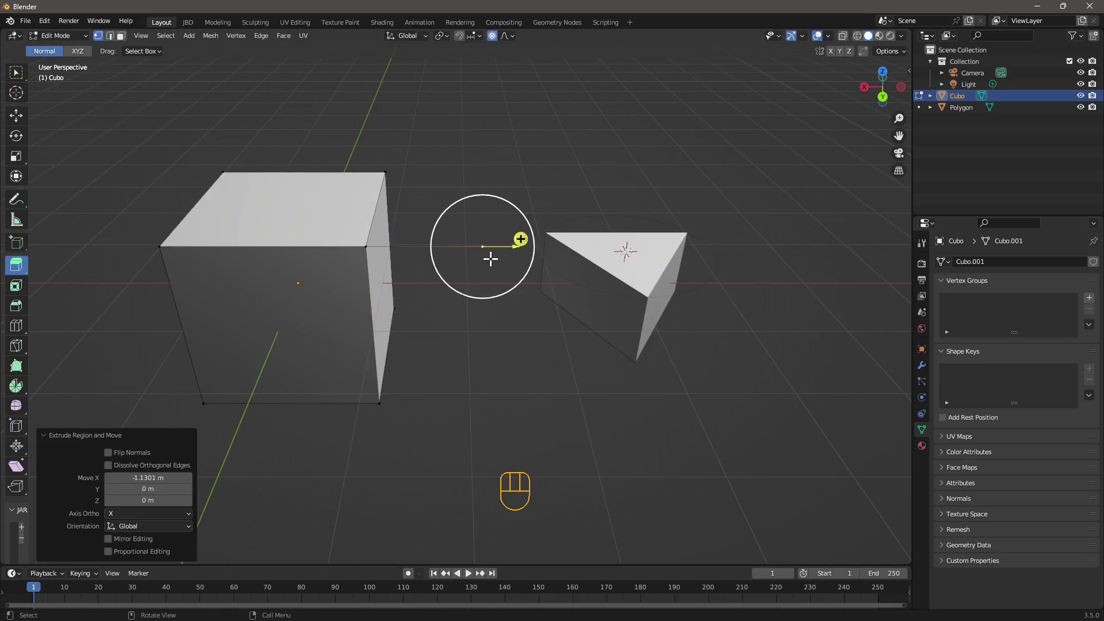
Try extruding the loose edge's end vertex along Y, parallel to the cube's side, and undo it.
{"action": "middle_click_drag", "start_coordinate": [490, 254], "coordinate": [443, 315]}
{"action": "left_click_drag", "start_coordinate": [494, 295], "coordinate": [648, 286]}
{"action": "key", "text": "y"}
{"action": "middle_click_drag", "start_coordinate": [667, 332], "coordinate": [522, 261]}
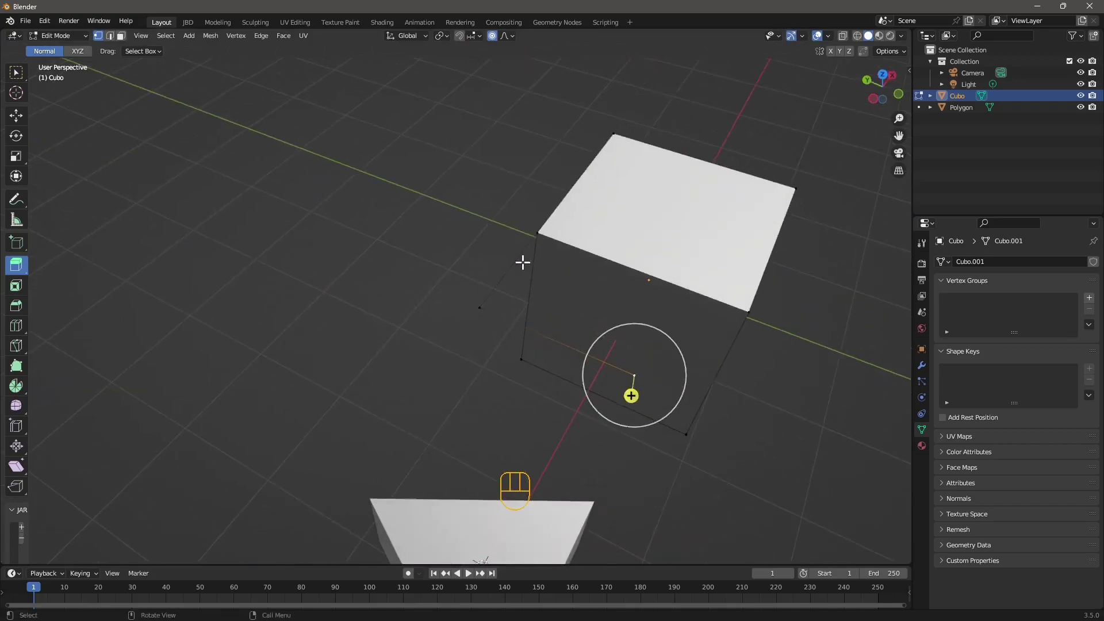
{"action": "key", "text": "ctrl+z"}
{"action": "key", "text": "ctrl+z"}
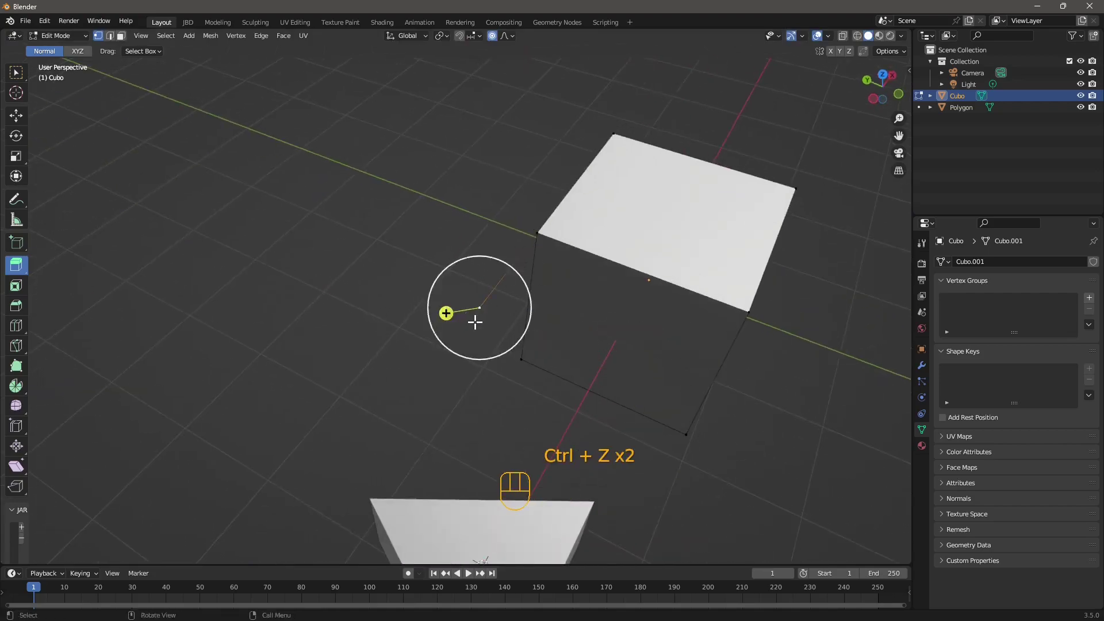
Extrude the end vertex of the loose X edge along Y, parallel to the cube's prism-facing side.
{"action": "left_click_drag", "start_coordinate": [446, 314], "coordinate": [588, 362]}
{"action": "key", "text": "y"}
{"action": "middle_click_drag", "start_coordinate": [587, 362], "coordinate": [451, 296]}
Extrude the cube's other top corner vertex on the prism side about 1.03 m along negative X and clear the selection.
{"action": "left_click", "coordinate": [585, 260]}
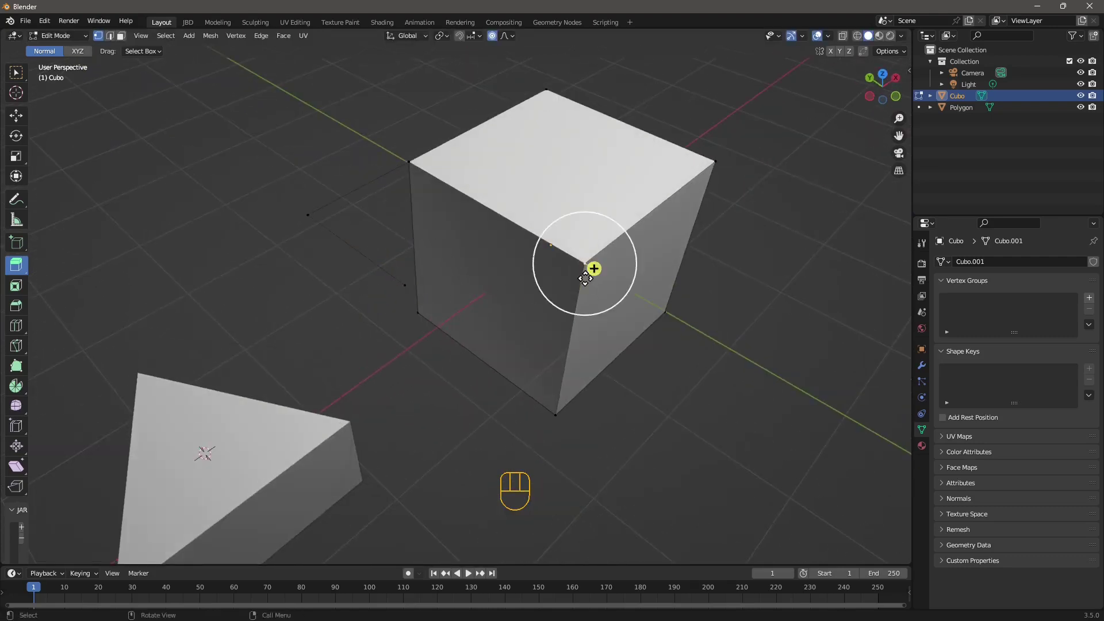
{"action": "left_click_drag", "start_coordinate": [592, 266], "coordinate": [497, 356]}
{"action": "key", "text": "x"}
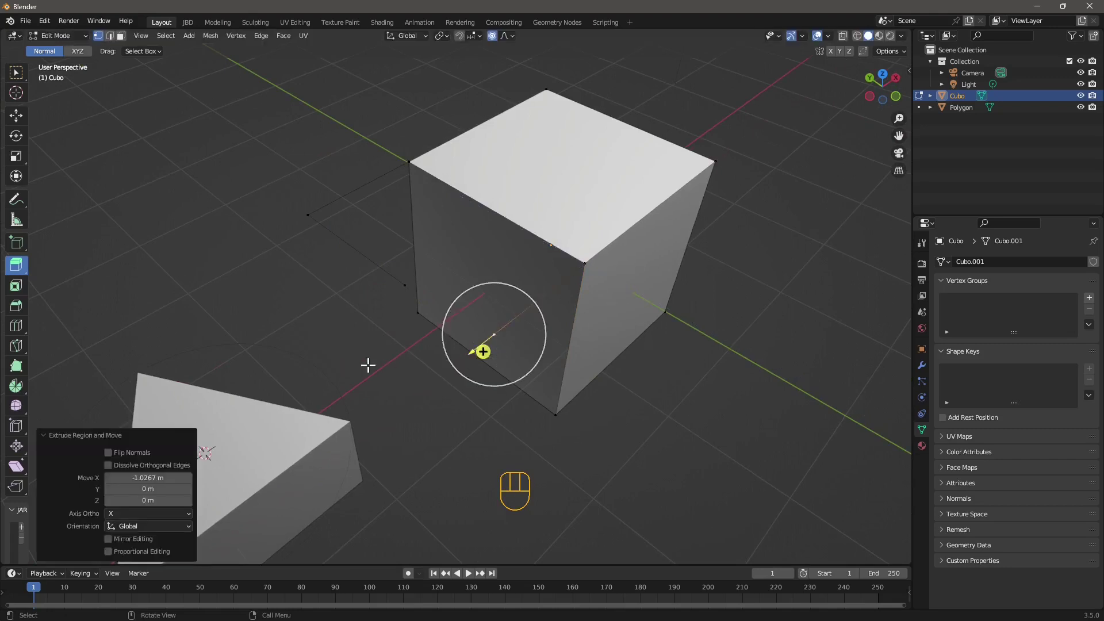
{"action": "middle_click_drag", "start_coordinate": [367, 364], "coordinate": [458, 367]}
{"action": "left_click", "coordinate": [537, 325]}
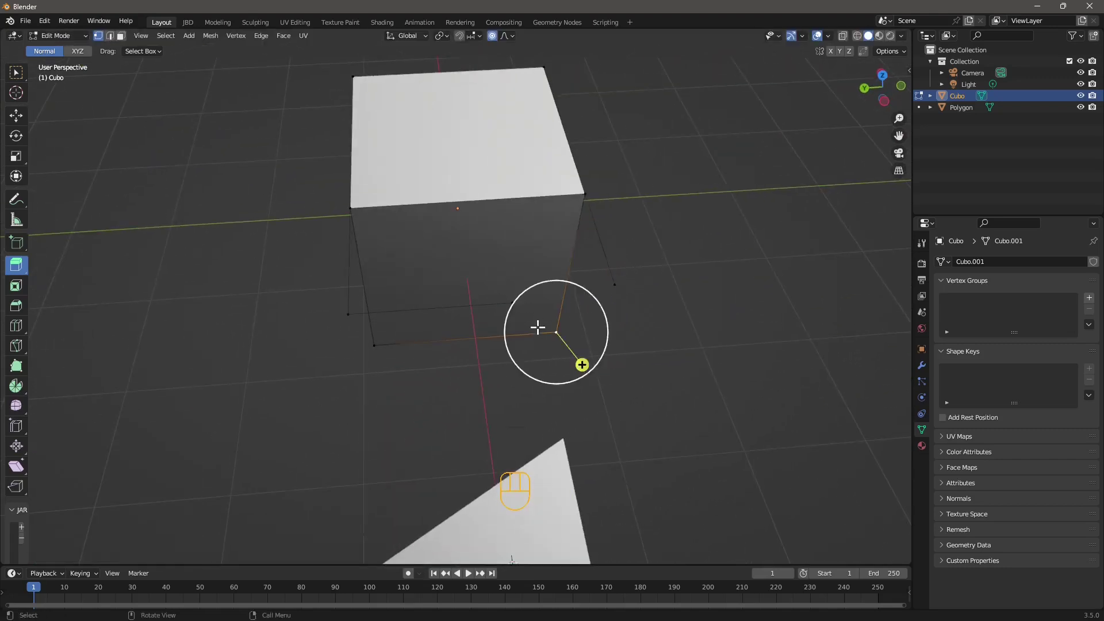
{"action": "left_click", "coordinate": [630, 394]}
{"action": "middle_click_drag", "start_coordinate": [630, 397], "coordinate": [570, 235]}
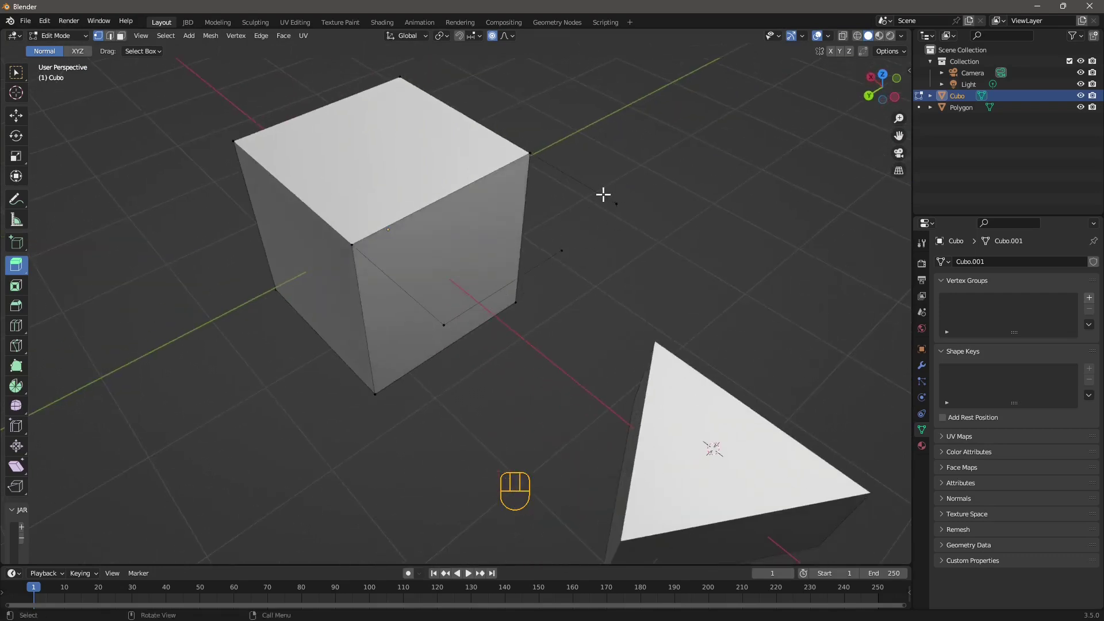
In edge selection, pick the loose Y edge and the shorter loose X edge beside the cube, and join them with tinyCAD VTX | AUTO.
{"action": "middle_click_drag", "start_coordinate": [595, 196], "coordinate": [629, 303]}
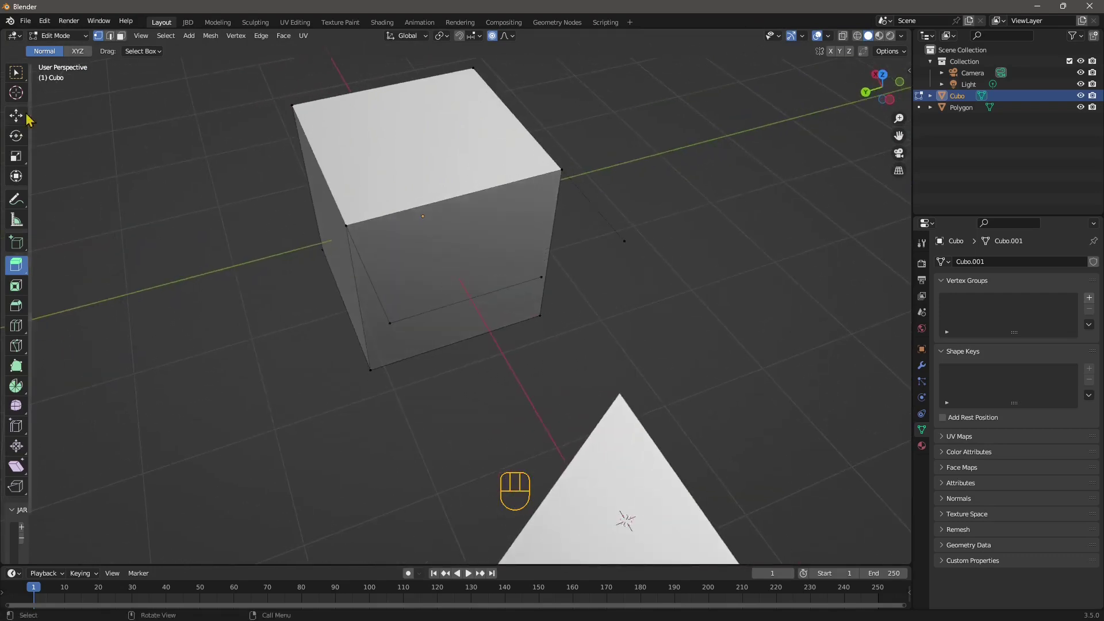
{"action": "left_click", "coordinate": [479, 293]}
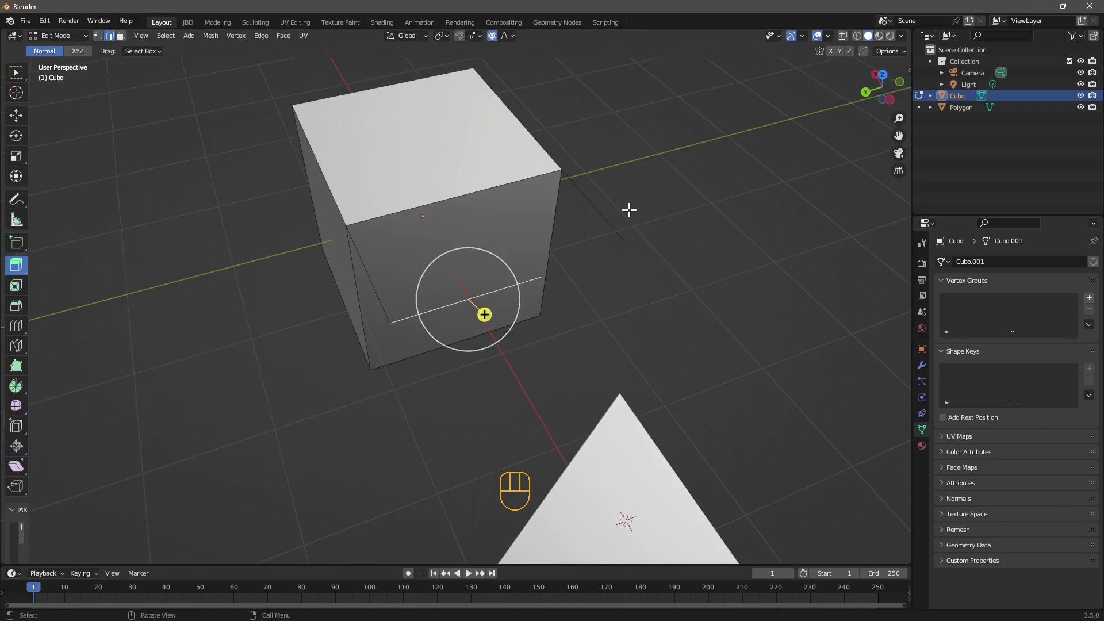
{"action": "middle_click_drag", "start_coordinate": [604, 222], "coordinate": [608, 296]}
{"action": "right_click", "coordinate": [605, 263]}
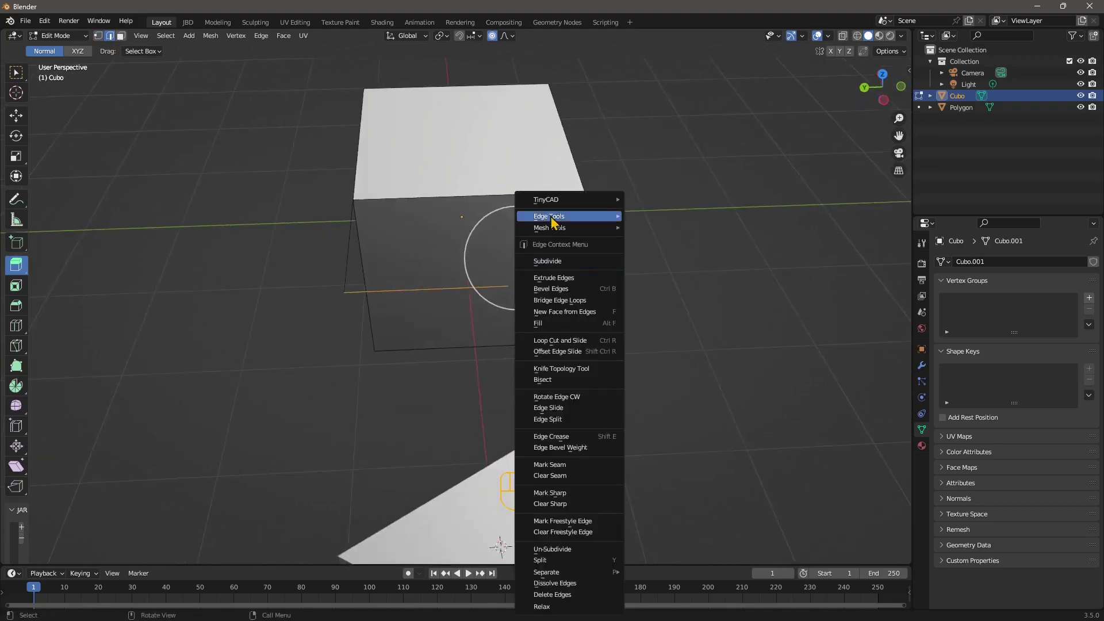
{"action": "mouse_move", "coordinate": [553, 201]}
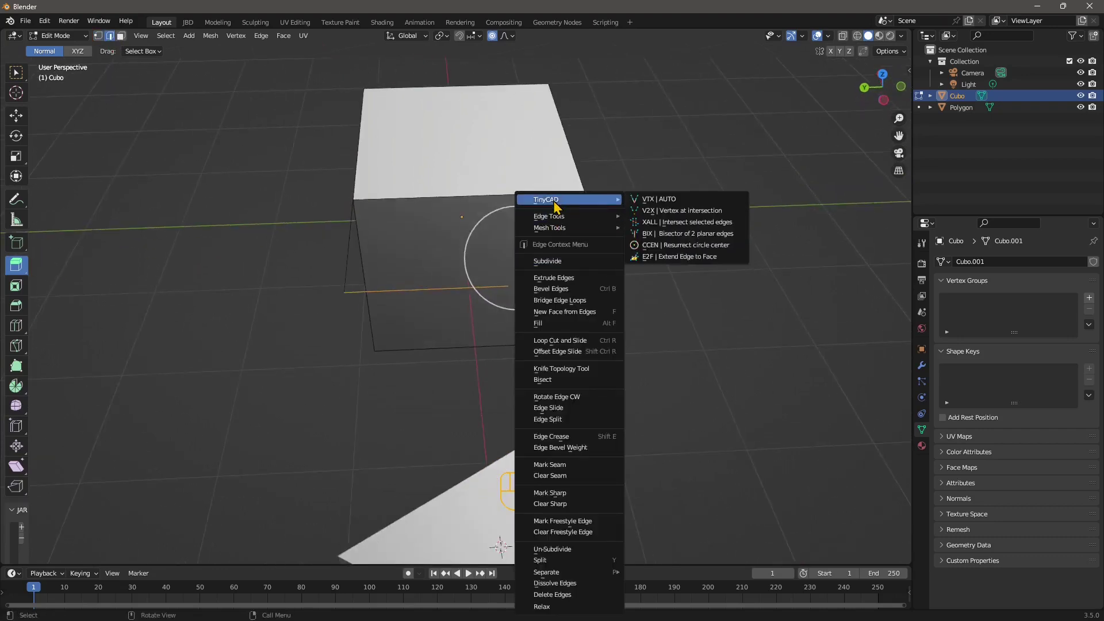
{"action": "left_click", "coordinate": [640, 200]}
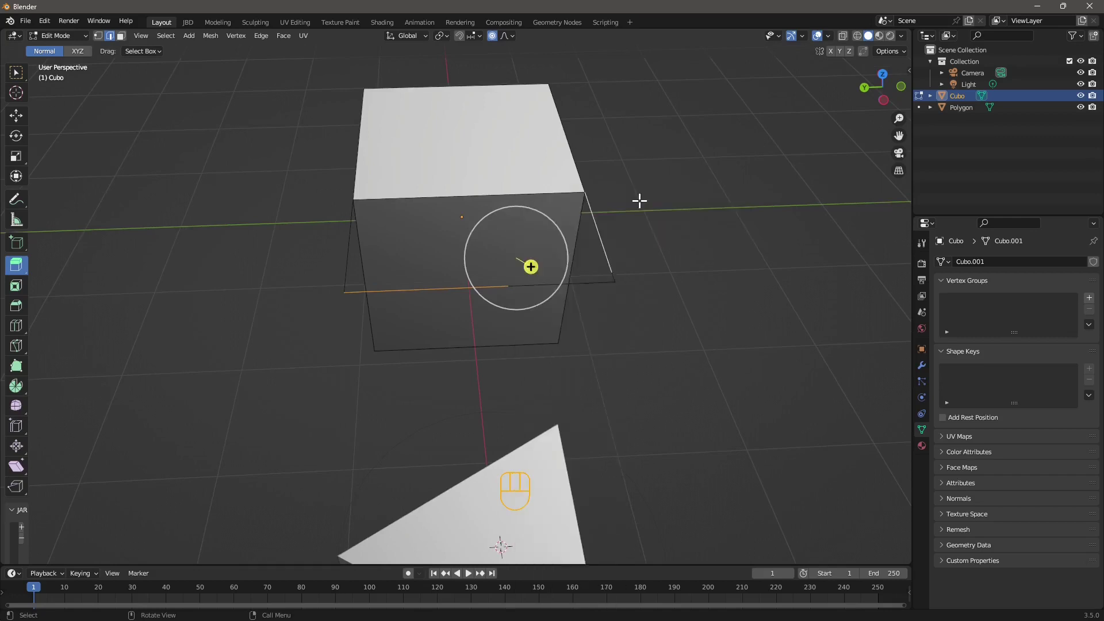
Select the loose edges together with the cube's prism-side top edge and create a new face from them.
{"action": "left_click", "coordinate": [609, 282]}
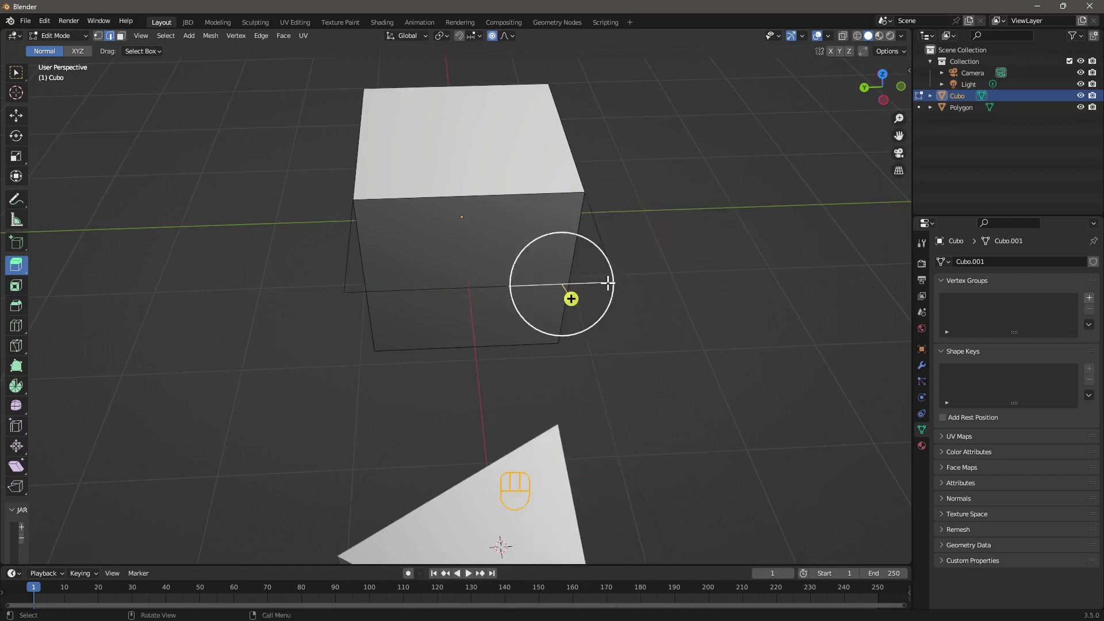
{"action": "middle_click_drag", "start_coordinate": [609, 282], "coordinate": [449, 323]}
{"action": "middle_click_drag", "start_coordinate": [432, 207], "coordinate": [437, 293]}
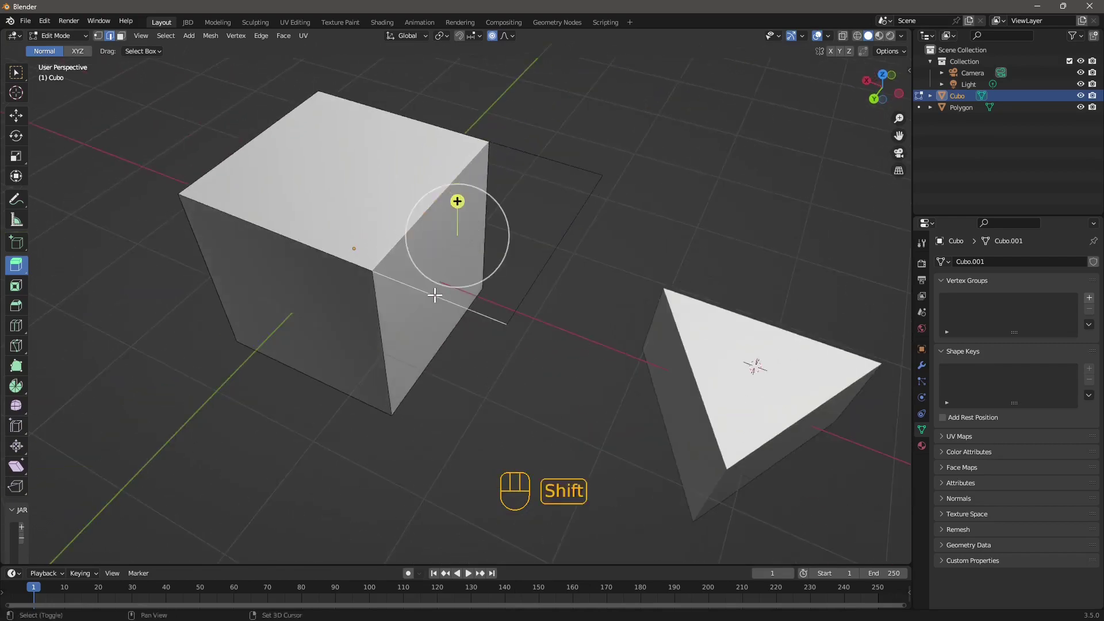
{"action": "middle_click_drag", "start_coordinate": [541, 268], "coordinate": [571, 236]}
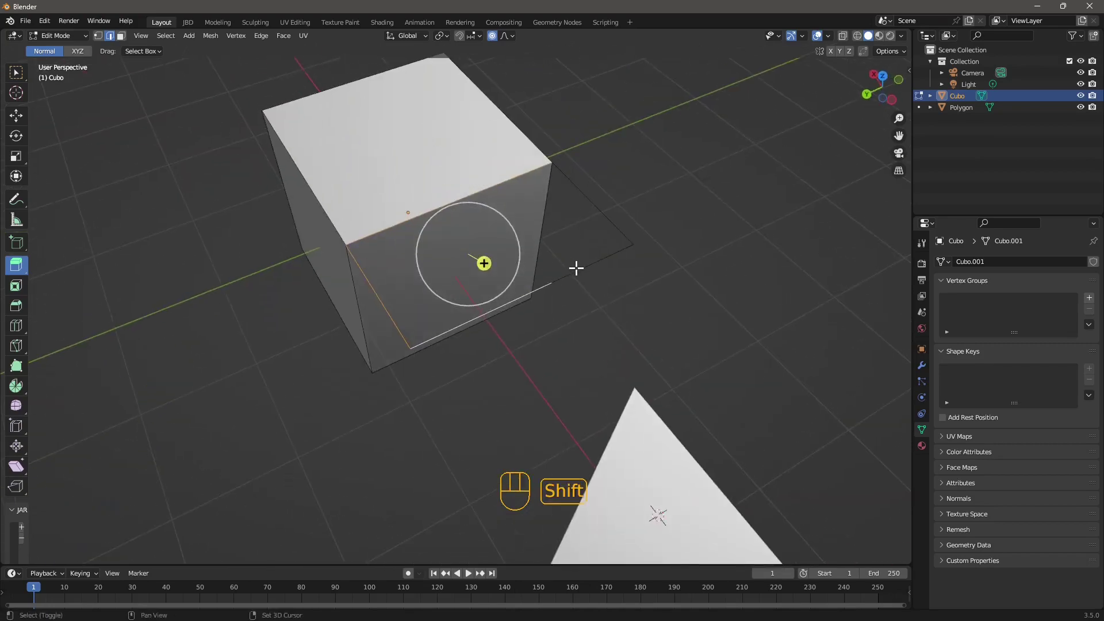
{"action": "left_click", "coordinate": [624, 238], "text": "shift"}
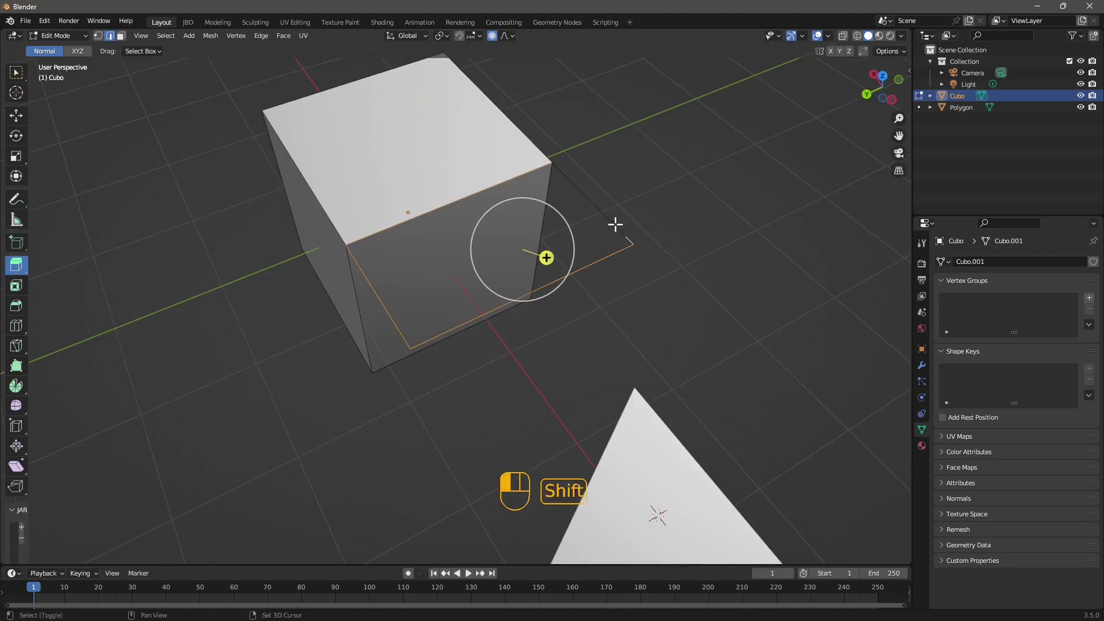
{"action": "middle_click_drag", "start_coordinate": [443, 292], "coordinate": [478, 267]}
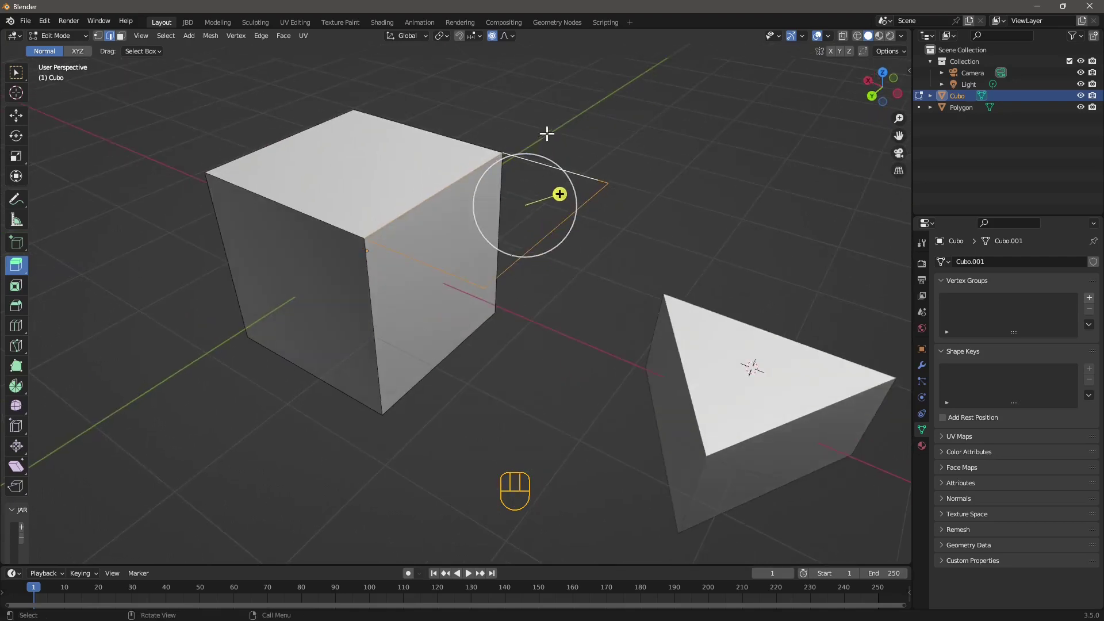
{"action": "right_click", "coordinate": [464, 281]}
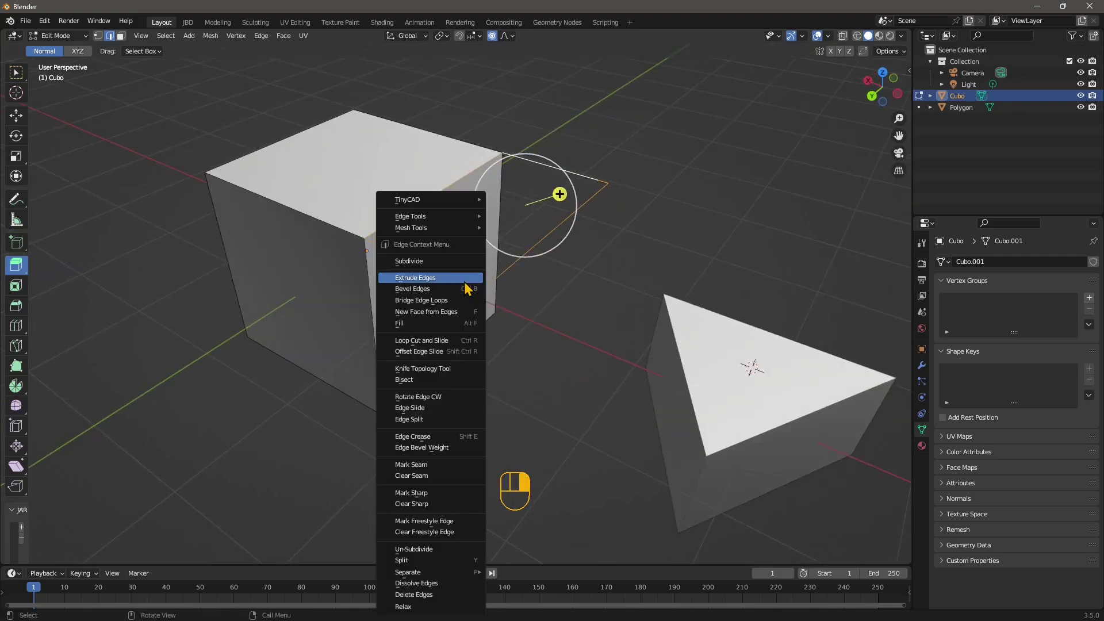
{"action": "left_click", "coordinate": [415, 312]}
{"action": "middle_click_drag", "start_coordinate": [520, 355], "coordinate": [519, 419]}
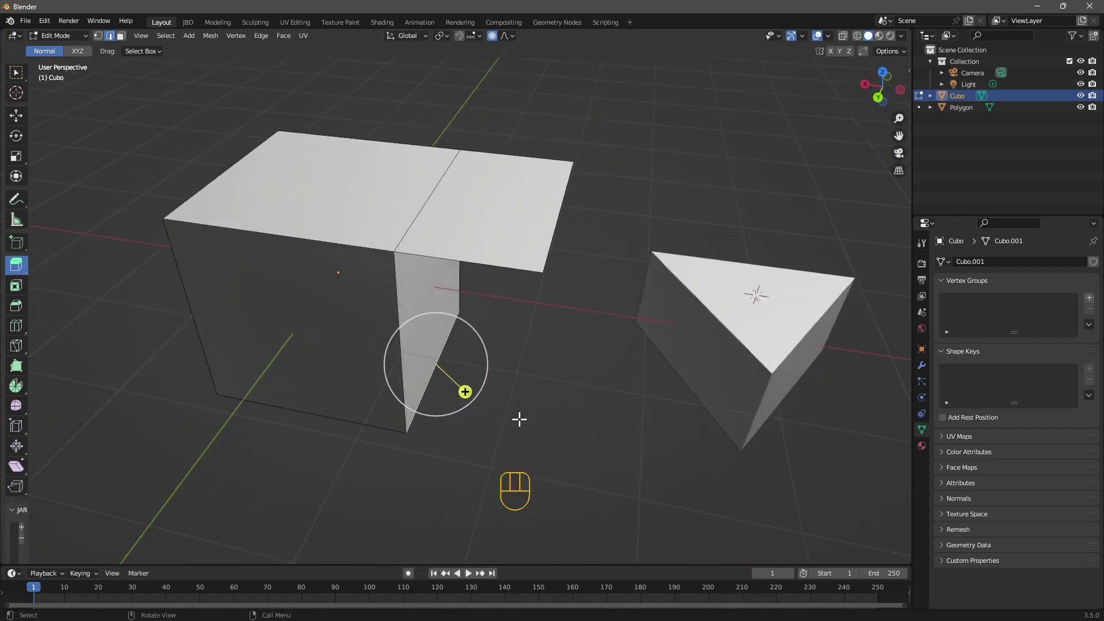
Create a tinyCAD BIX bisector between the new face's front edge and the edge it shares with the cube.
{"action": "scroll", "coordinate": [486, 320], "scroll_direction": "down", "scroll_amount": 2}
{"action": "scroll", "coordinate": [495, 274], "scroll_direction": "up", "scroll_amount": 2}
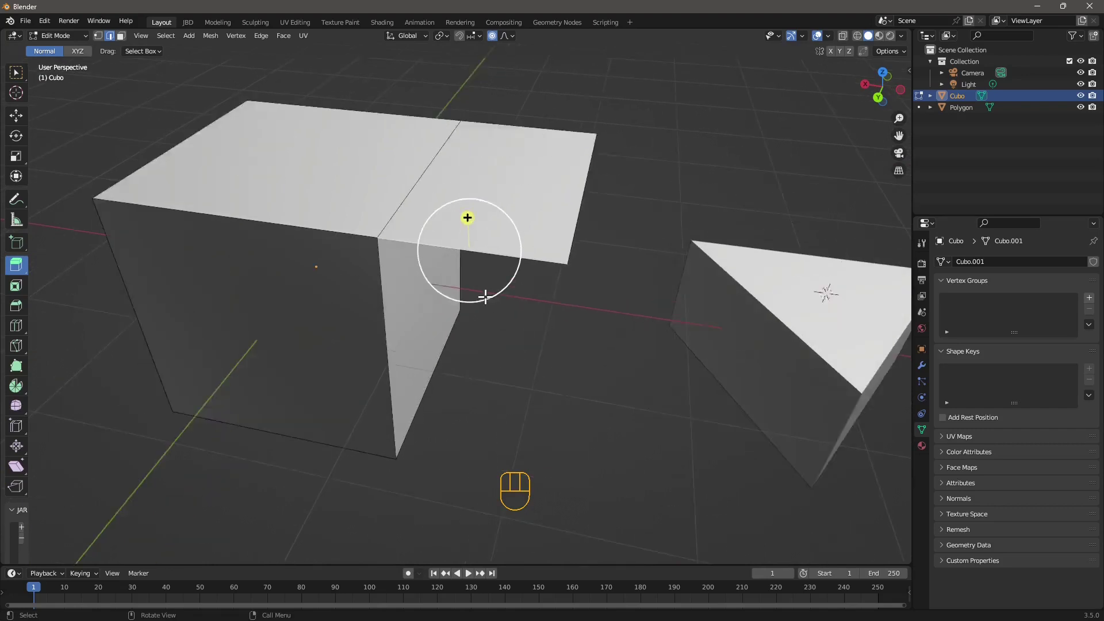
{"action": "left_click", "coordinate": [390, 215], "text": "shift"}
{"action": "middle_click_drag", "start_coordinate": [437, 250], "coordinate": [380, 243]}
{"action": "right_click", "coordinate": [377, 242]}
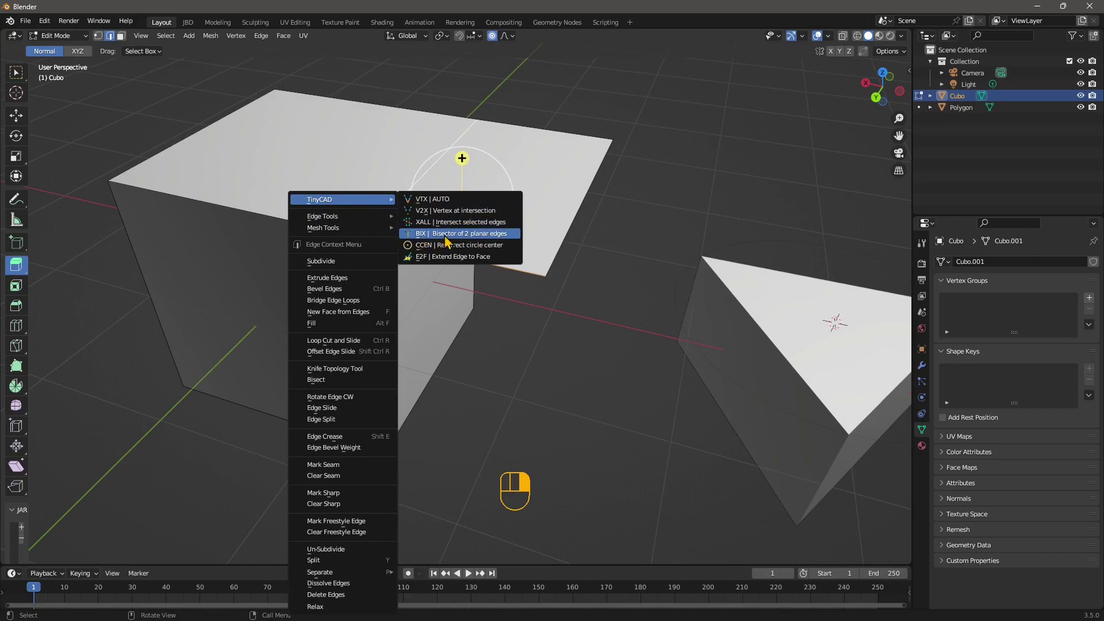
{"action": "left_click", "coordinate": [463, 235]}
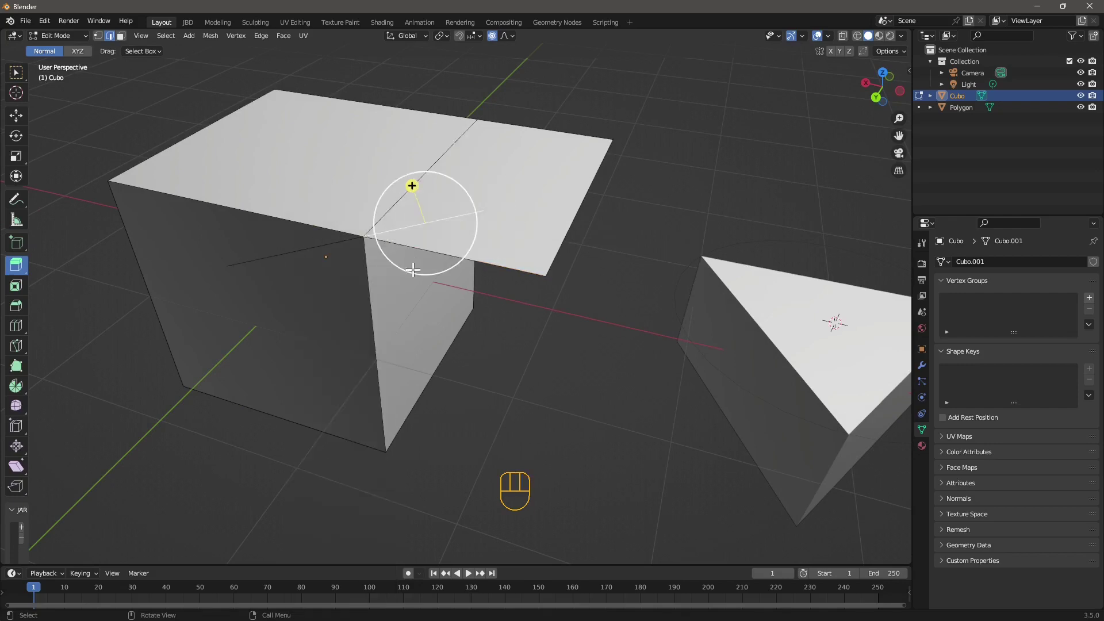
{"action": "middle_click_drag", "start_coordinate": [382, 233], "coordinate": [535, 313]}
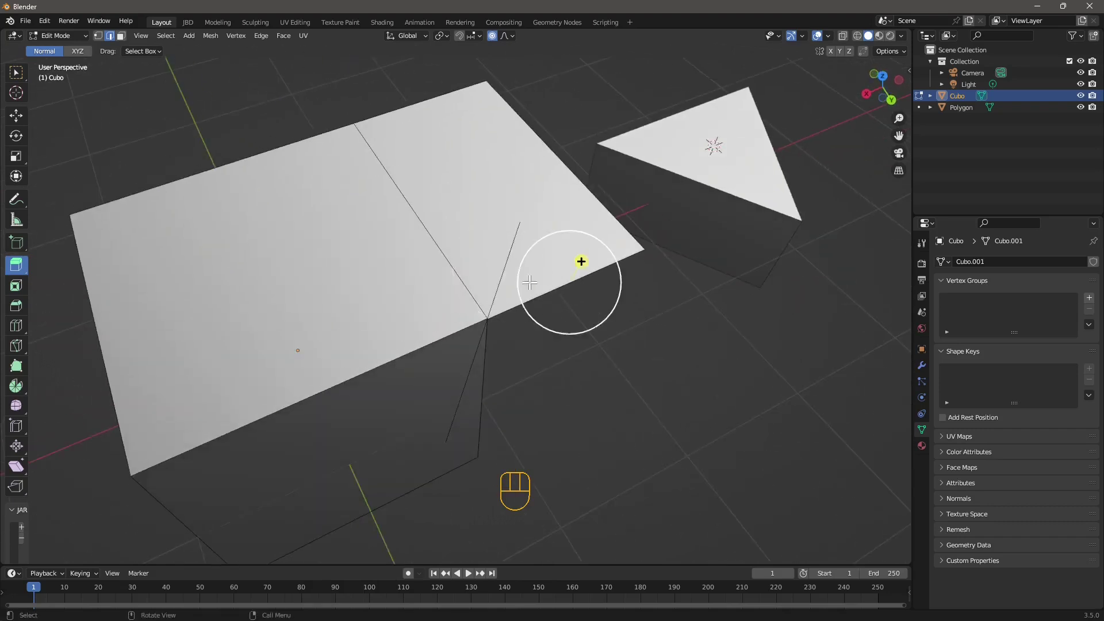
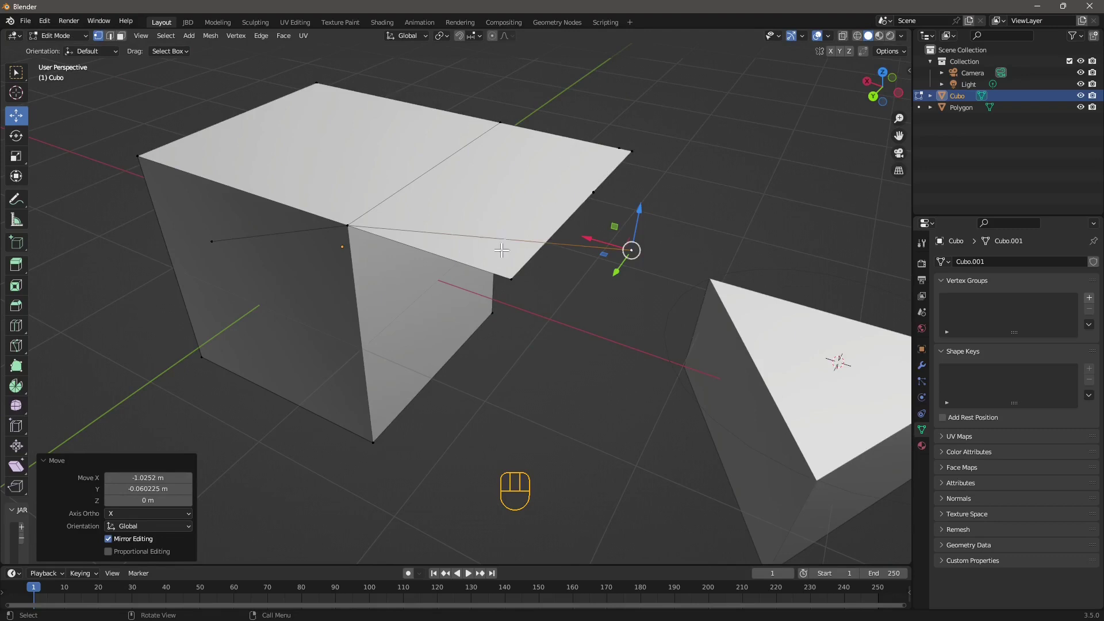
Select the long bisector edge and the added face's outer edges, and intersect them with tinyCAD XALL.
{"action": "middle_click_drag", "start_coordinate": [385, 230], "coordinate": [491, 267]}
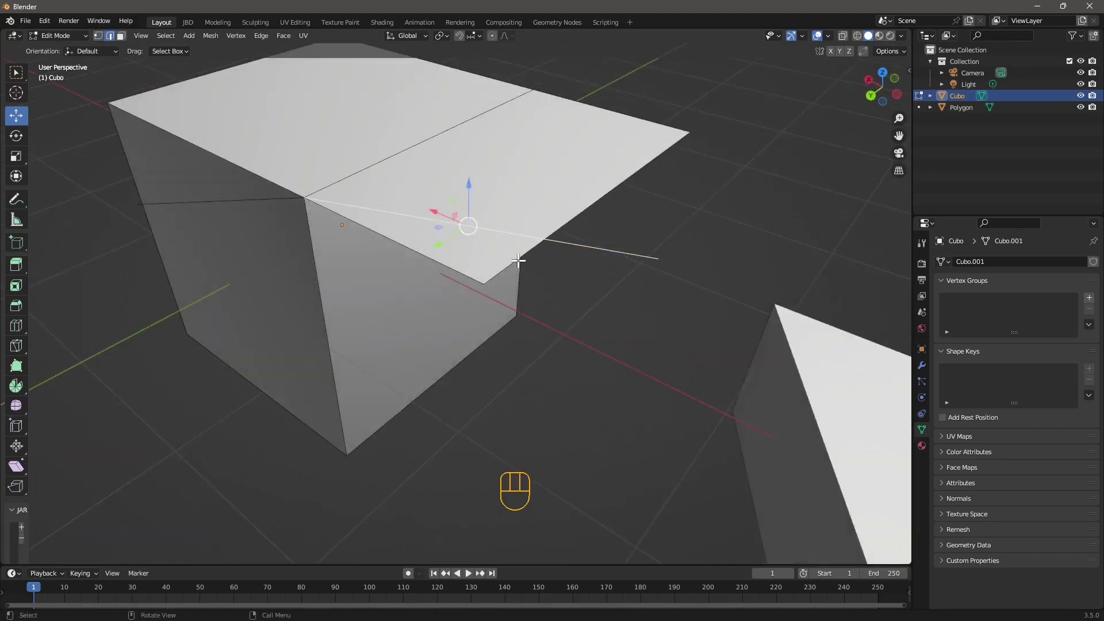
{"action": "left_click", "coordinate": [547, 200], "text": "shift"}
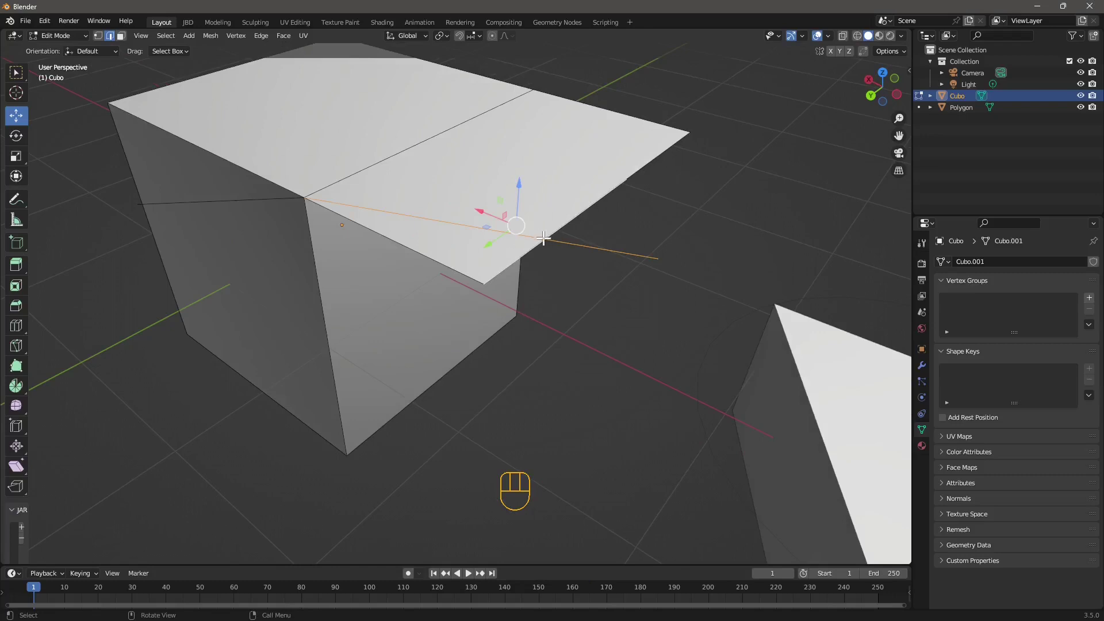
{"action": "left_click", "coordinate": [451, 255], "text": "shift"}
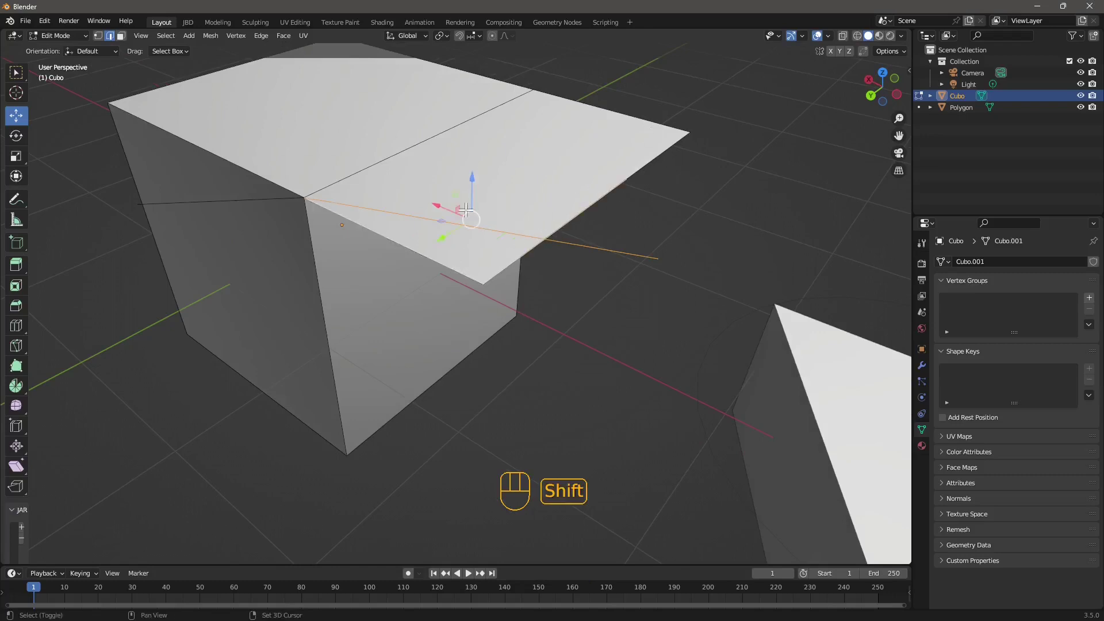
{"action": "left_click", "coordinate": [584, 105], "text": "shift"}
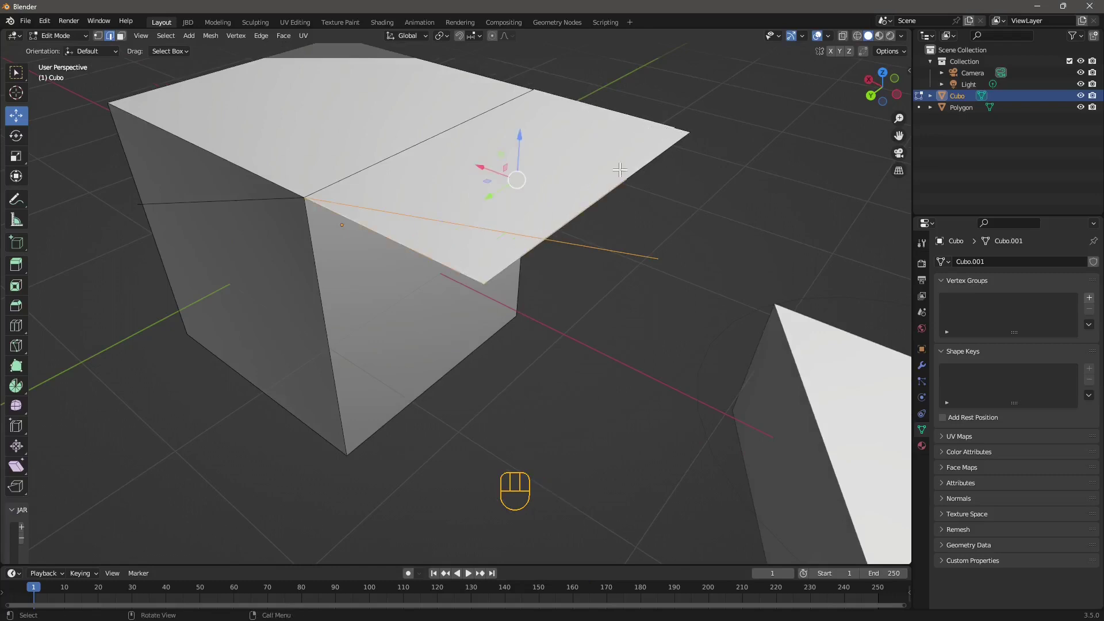
{"action": "right_click", "coordinate": [412, 229]}
{"action": "mouse_move", "coordinate": [421, 228]}
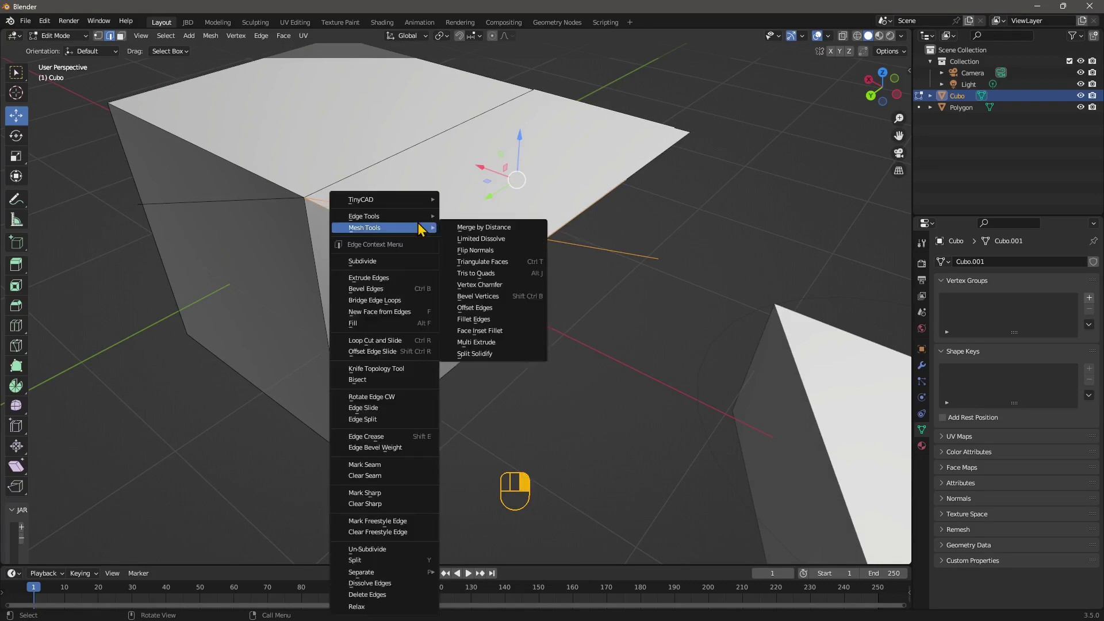
{"action": "mouse_move", "coordinate": [374, 199]}
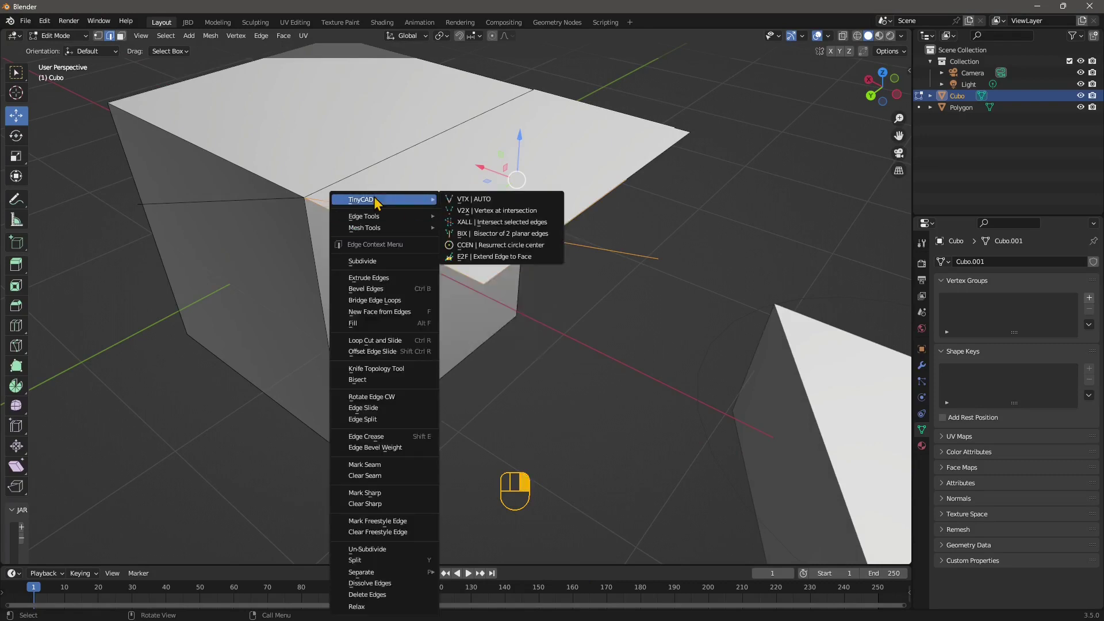
{"action": "left_click", "coordinate": [512, 222]}
{"action": "mouse_move", "coordinate": [408, 241]}
{"action": "middle_mouse_down"}
{"action": "mouse_move", "coordinate": [431, 262]}
{"action": "mouse_move", "coordinate": [498, 263]}
{"action": "mouse_move", "coordinate": [421, 248]}
{"action": "middle_mouse_up"}
{"action": "right_click", "coordinate": [420, 248]}
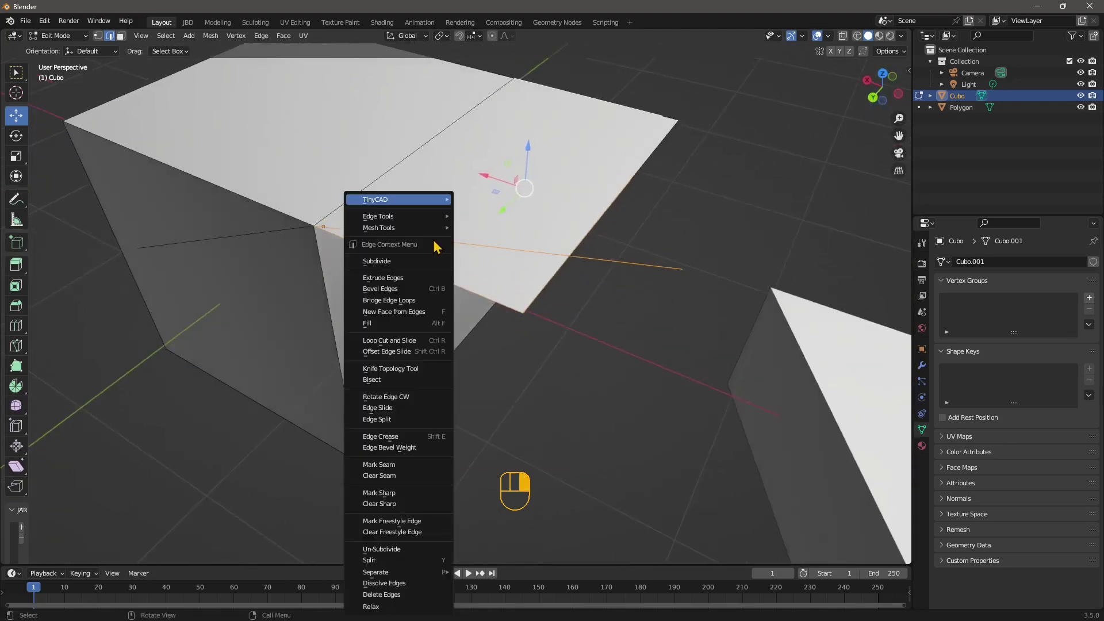
{"action": "mouse_move", "coordinate": [422, 218]}
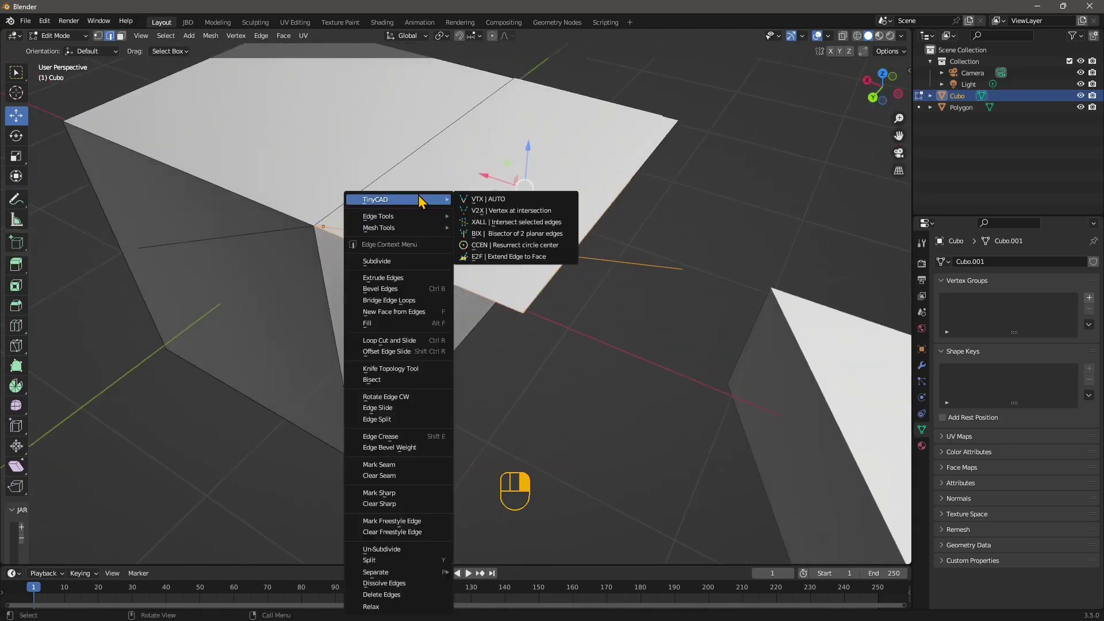
{"action": "left_click", "coordinate": [510, 233]}
{"action": "middle_click_drag", "start_coordinate": [539, 243], "coordinate": [510, 244]}
Try moving the vertex at the bisector's intersection up about 0.32 m along Z, and undo the move.
{"action": "left_click", "coordinate": [97, 36]}
{"action": "left_click", "coordinate": [535, 265]}
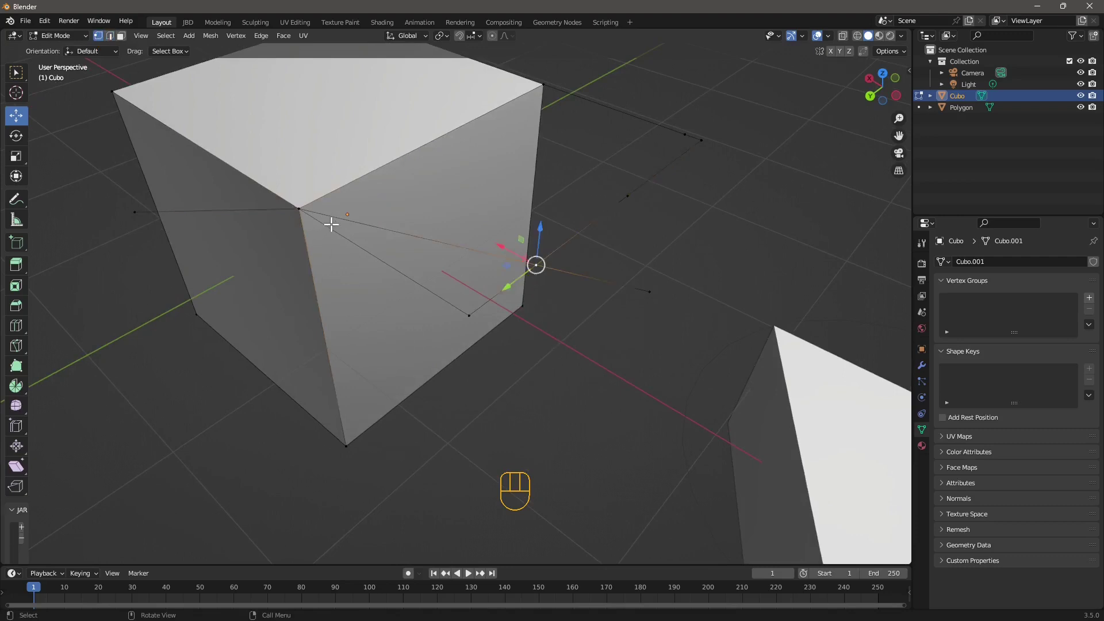
{"action": "middle_click_drag", "start_coordinate": [566, 305], "coordinate": [535, 261]}
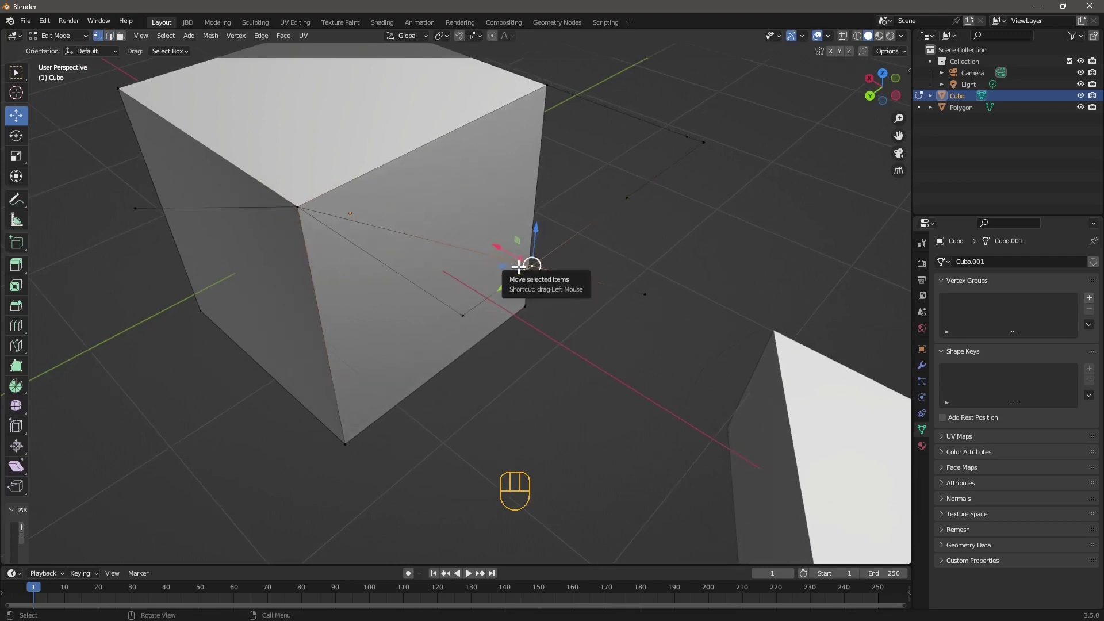
{"action": "left_click_drag", "start_coordinate": [538, 231], "coordinate": [537, 197]}
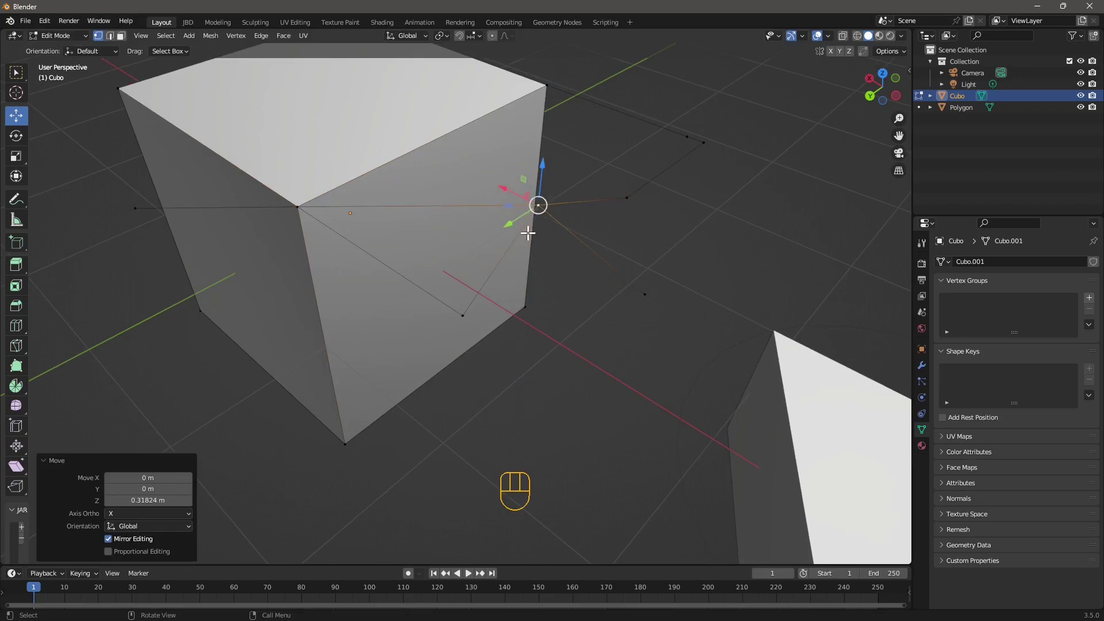
{"action": "key", "text": "ctrl+z"}
{"action": "left_click", "coordinate": [528, 348]}
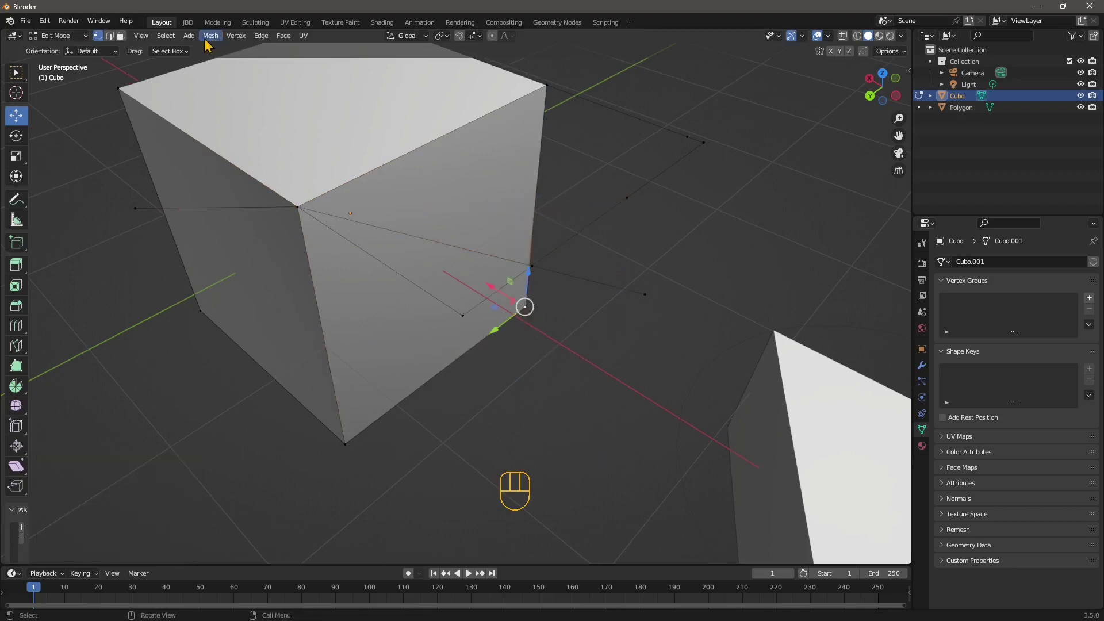
Select the three edges forming the triangle in front of the bisector and create a new face from them.
{"action": "left_click", "coordinate": [110, 36]}
{"action": "left_click", "coordinate": [399, 274]}
{"action": "left_click", "coordinate": [408, 233], "text": "shift"}
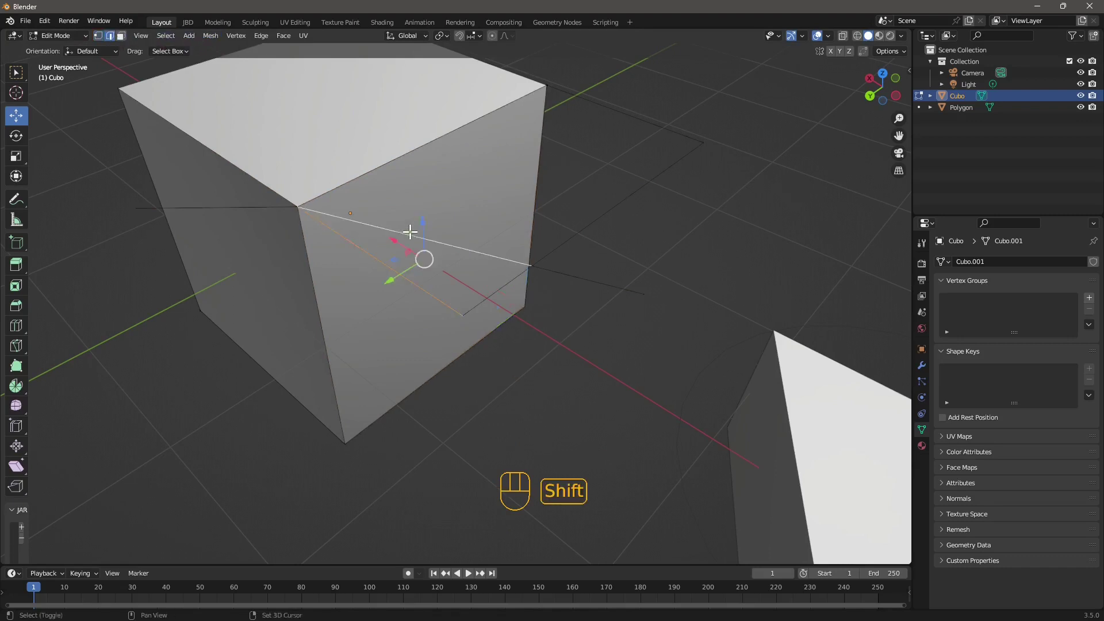
{"action": "left_click", "coordinate": [503, 290], "text": "shift"}
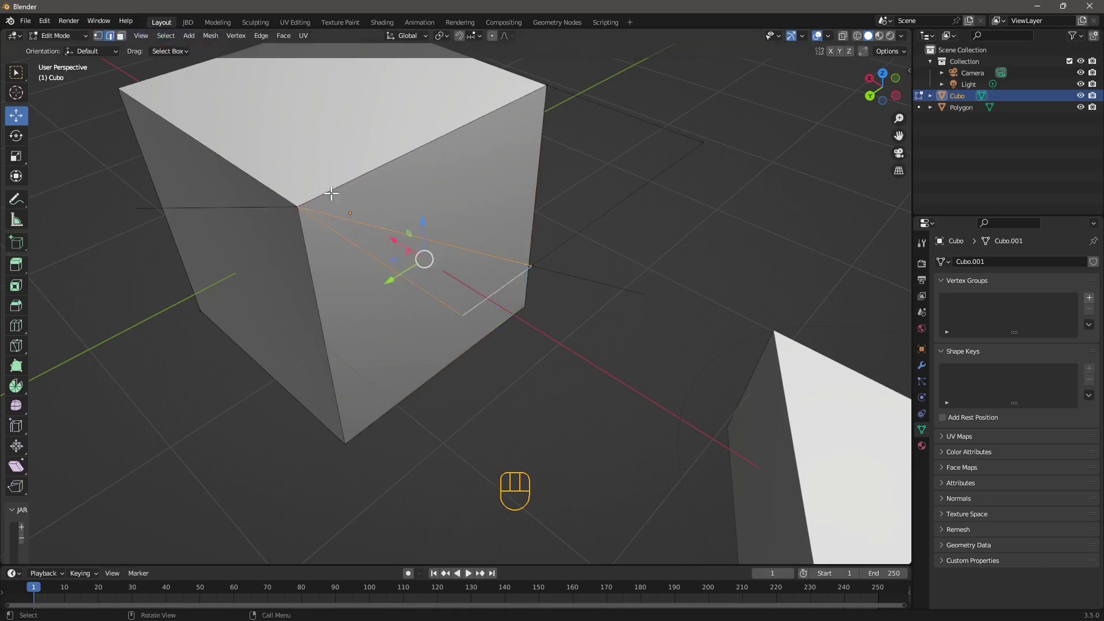
{"action": "right_click", "coordinate": [335, 229]}
{"action": "left_click", "coordinate": [316, 311]}
Select the bisector edge, the cube's adjoining top edge and the outer edges bounding the region behind the bisector, and try to Fill them.
{"action": "left_click", "coordinate": [580, 293]}
{"action": "left_click", "coordinate": [560, 247]}
{"action": "left_click", "coordinate": [511, 259], "text": "shift"}
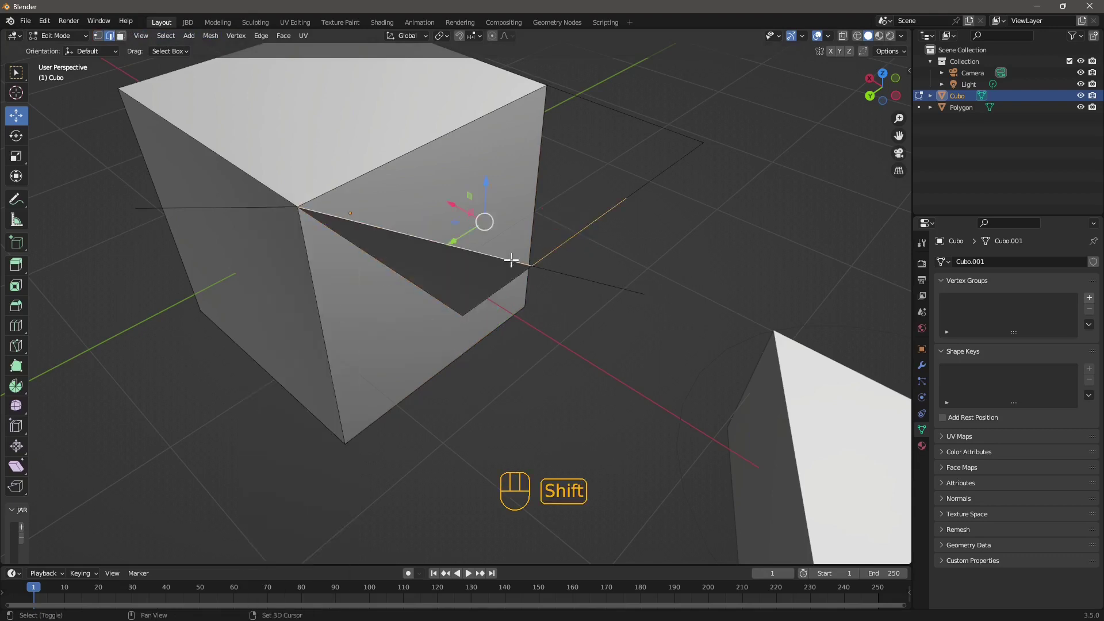
{"action": "left_click", "coordinate": [488, 109], "text": "shift"}
{"action": "left_click", "coordinate": [593, 106], "text": "shift"}
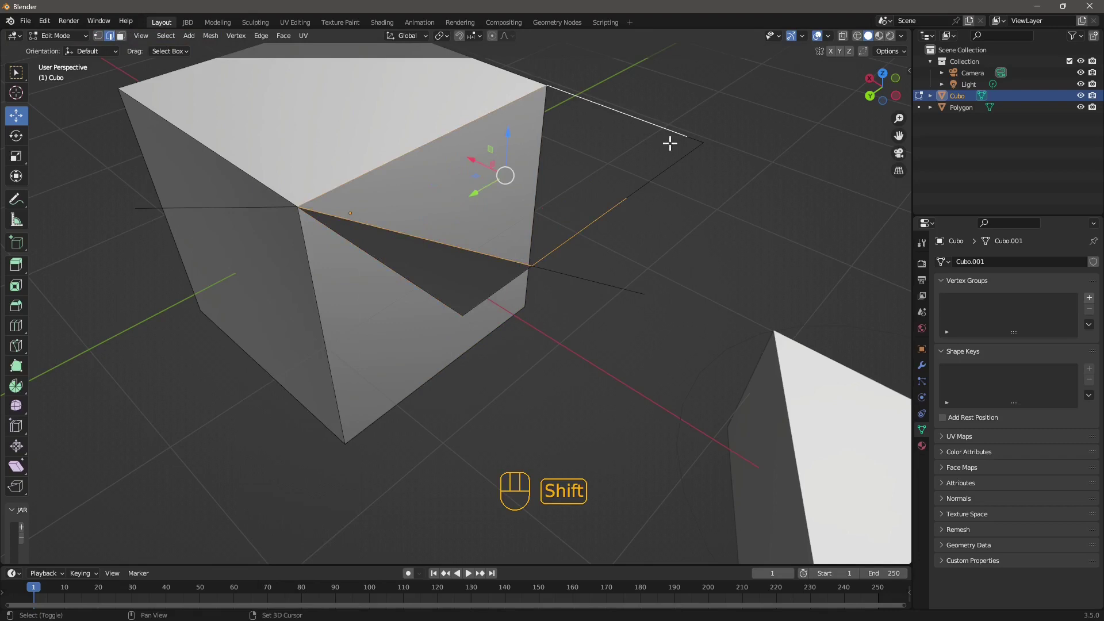
{"action": "left_click", "coordinate": [690, 148], "text": "shift"}
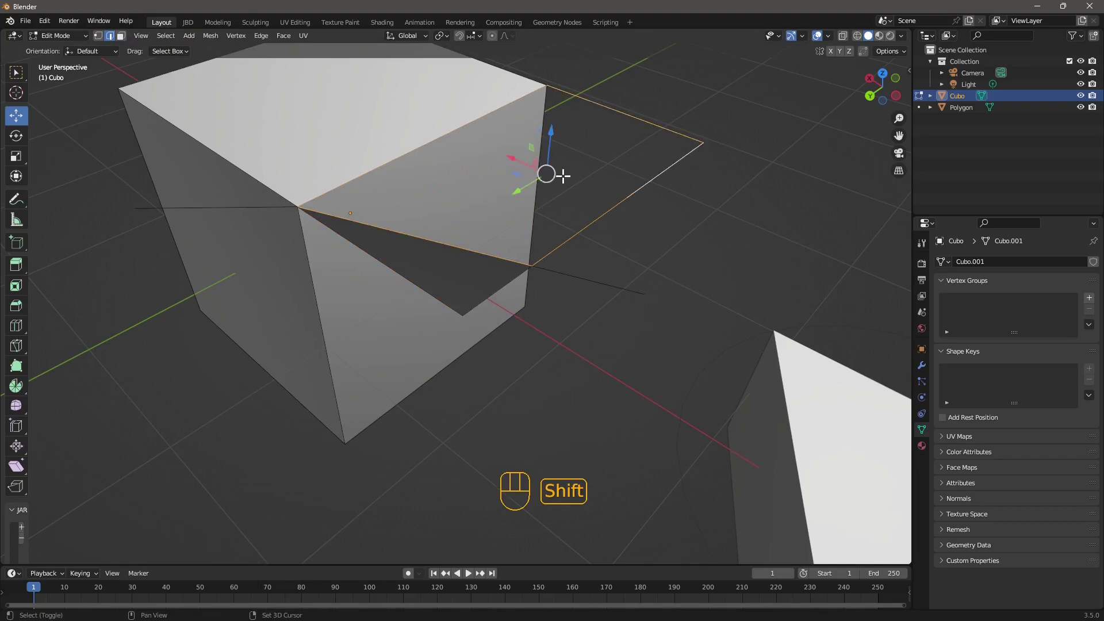
{"action": "right_click", "coordinate": [592, 224]}
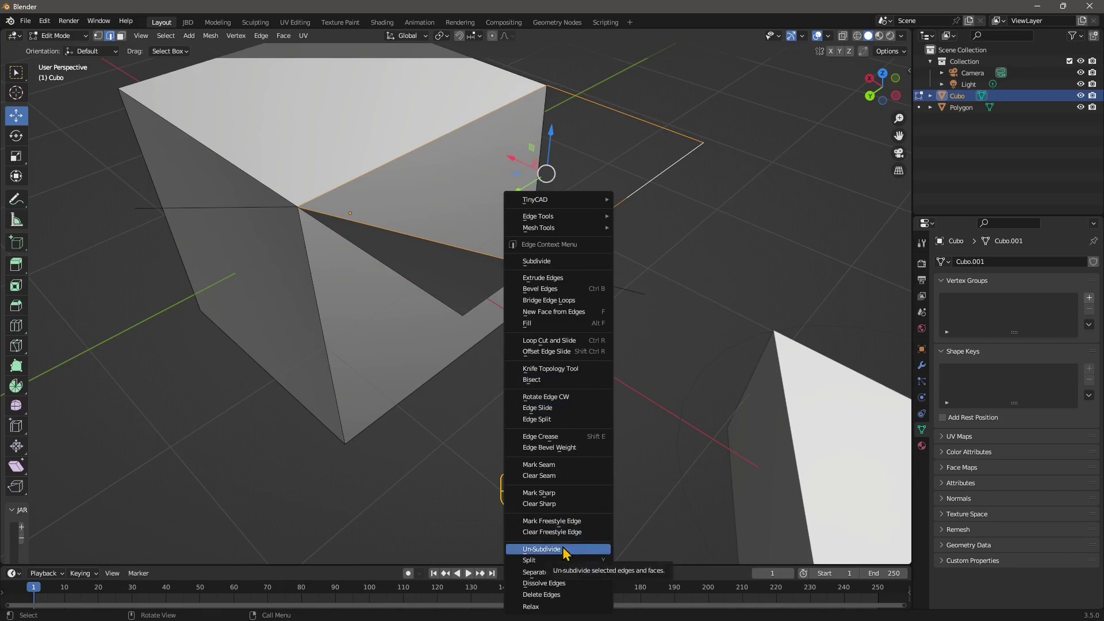
{"action": "mouse_move", "coordinate": [549, 217]}
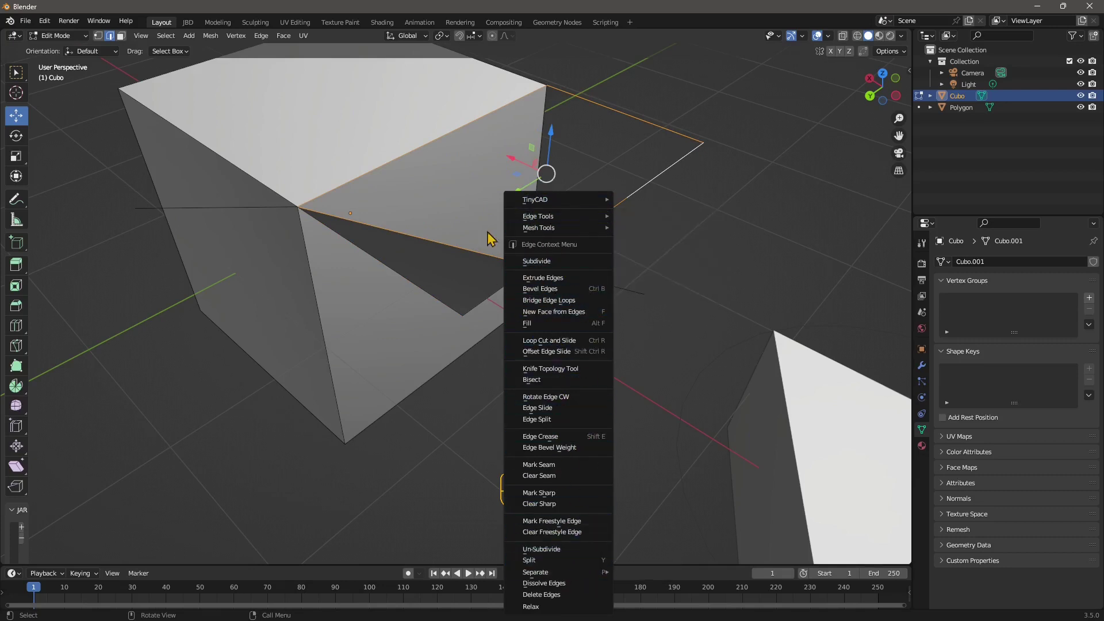
{"action": "left_click", "coordinate": [539, 323]}
Create faces from the selected edge loop to close the region behind the bisector.
{"action": "right_click", "coordinate": [531, 285]}
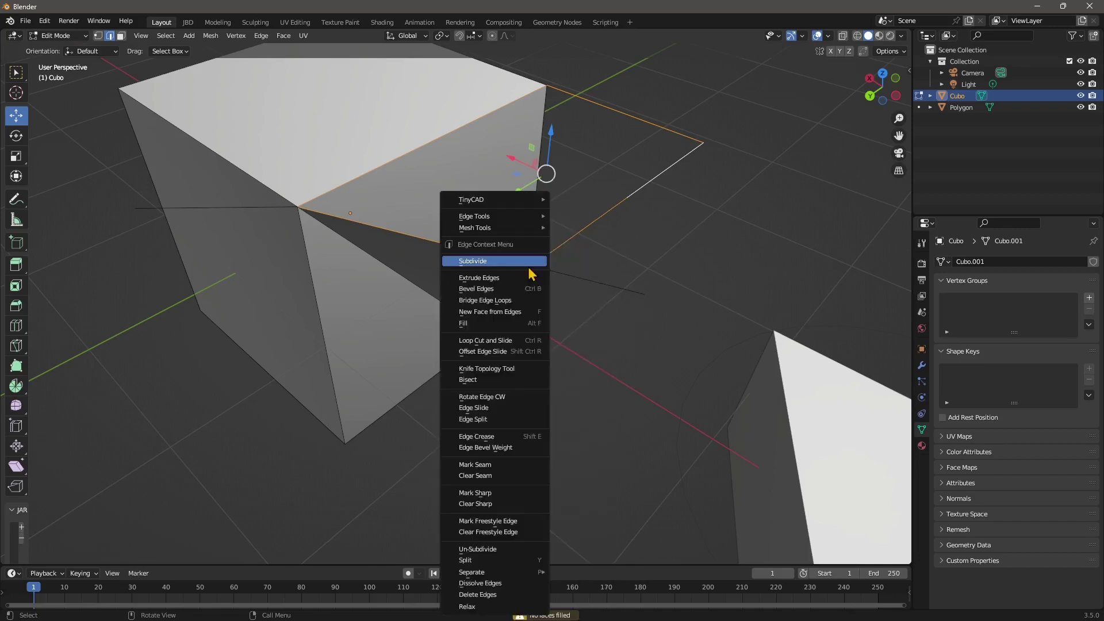
{"action": "left_click", "coordinate": [507, 304]}
{"action": "left_click", "coordinate": [703, 210]}
{"action": "middle_click_drag", "start_coordinate": [703, 210], "coordinate": [511, 331]}
{"action": "middle_click_drag", "start_coordinate": [501, 243], "coordinate": [651, 225]}
{"action": "middle_click_drag", "start_coordinate": [695, 192], "coordinate": [644, 189]}
In face selection mode, select the large outer triangle and its neighbouring sliver faces and dissolve them into one face.
{"action": "left_click", "coordinate": [121, 36]}
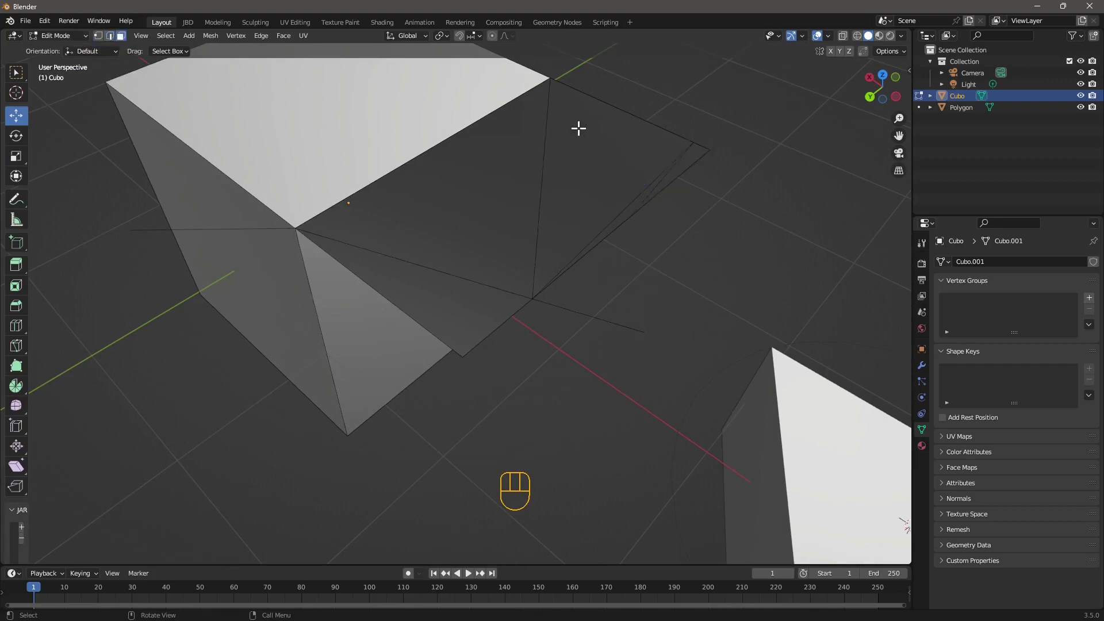
{"action": "left_click", "coordinate": [686, 161]}
{"action": "left_click", "coordinate": [614, 196], "text": "shift"}
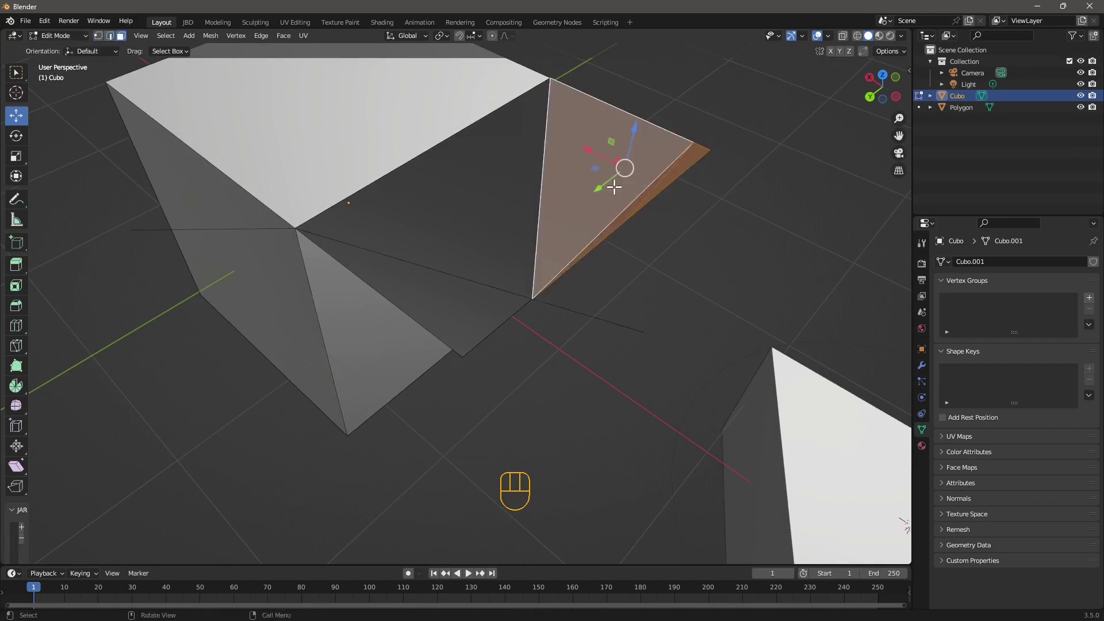
{"action": "middle_click_drag", "start_coordinate": [650, 232], "coordinate": [658, 162]}
{"action": "middle_click_drag", "start_coordinate": [545, 229], "coordinate": [493, 229], "text": "shift"}
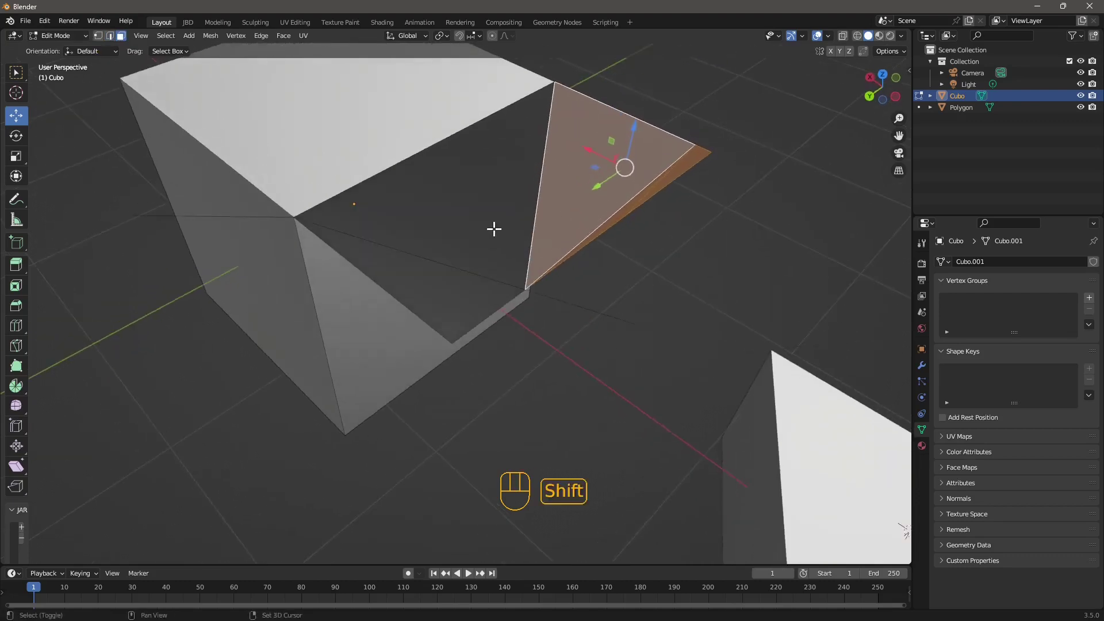
{"action": "right_click", "coordinate": [647, 194]}
{"action": "mouse_move", "coordinate": [647, 198]}
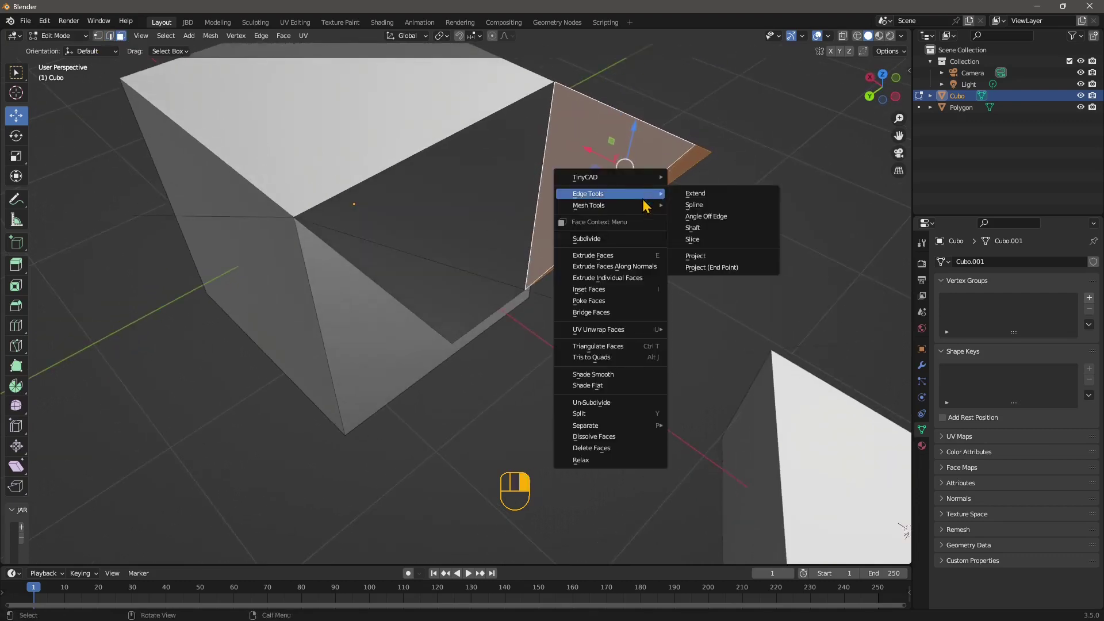
{"action": "left_click", "coordinate": [604, 436]}
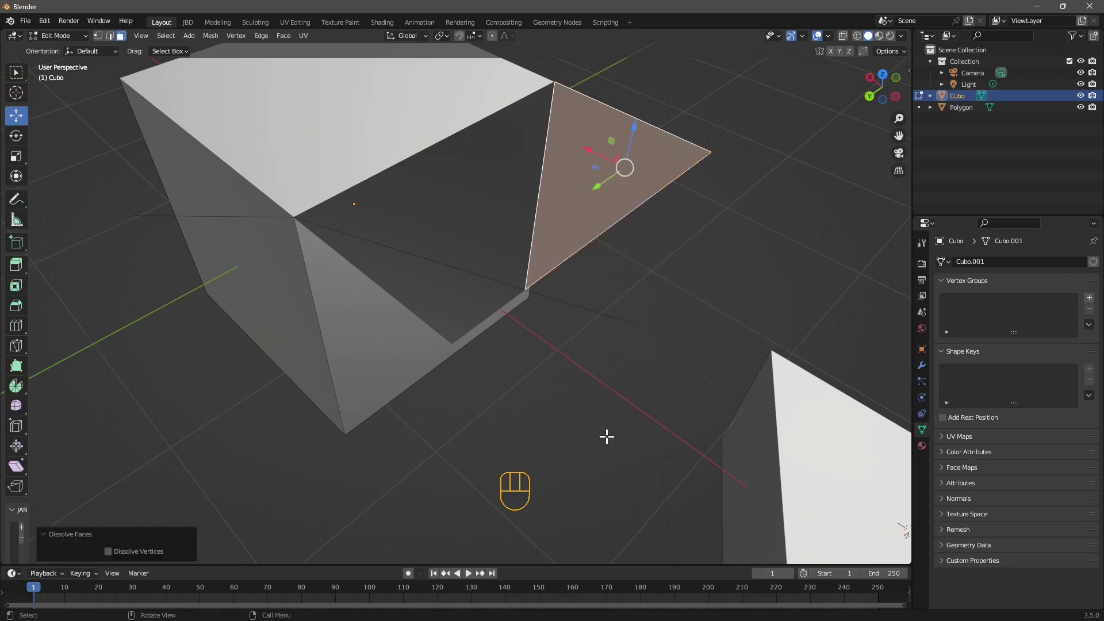
{"action": "key", "text": "h"}
Delete the cube's top face and the side face facing the positive Y axis.
{"action": "middle_click_drag", "start_coordinate": [616, 309], "coordinate": [389, 105]}
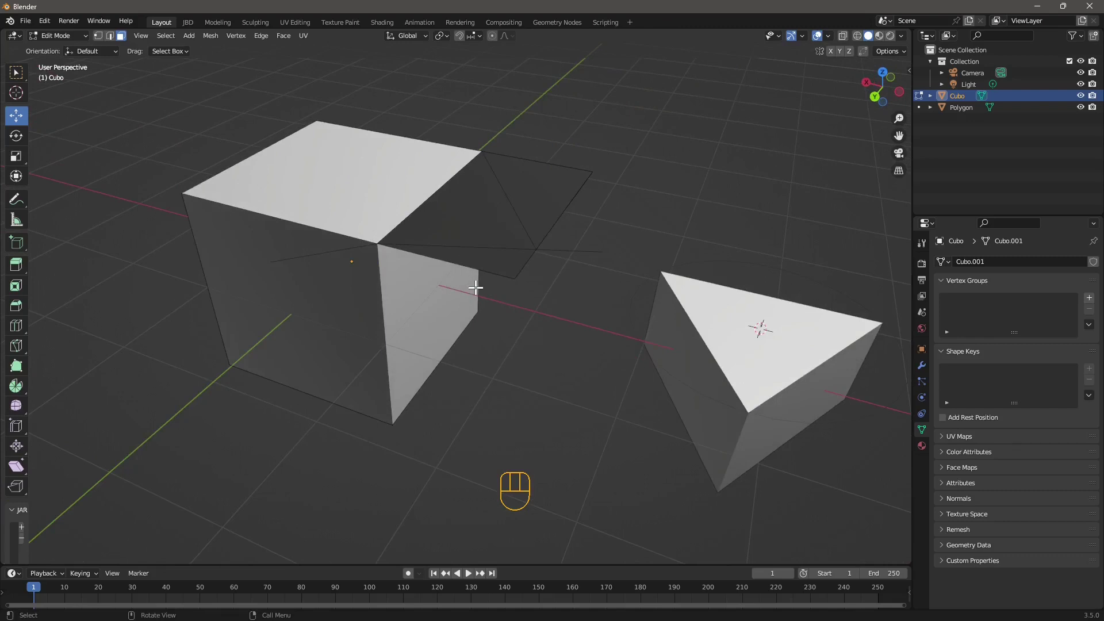
{"action": "middle_click_drag", "start_coordinate": [473, 289], "coordinate": [440, 249]}
{"action": "left_click", "coordinate": [439, 249]}
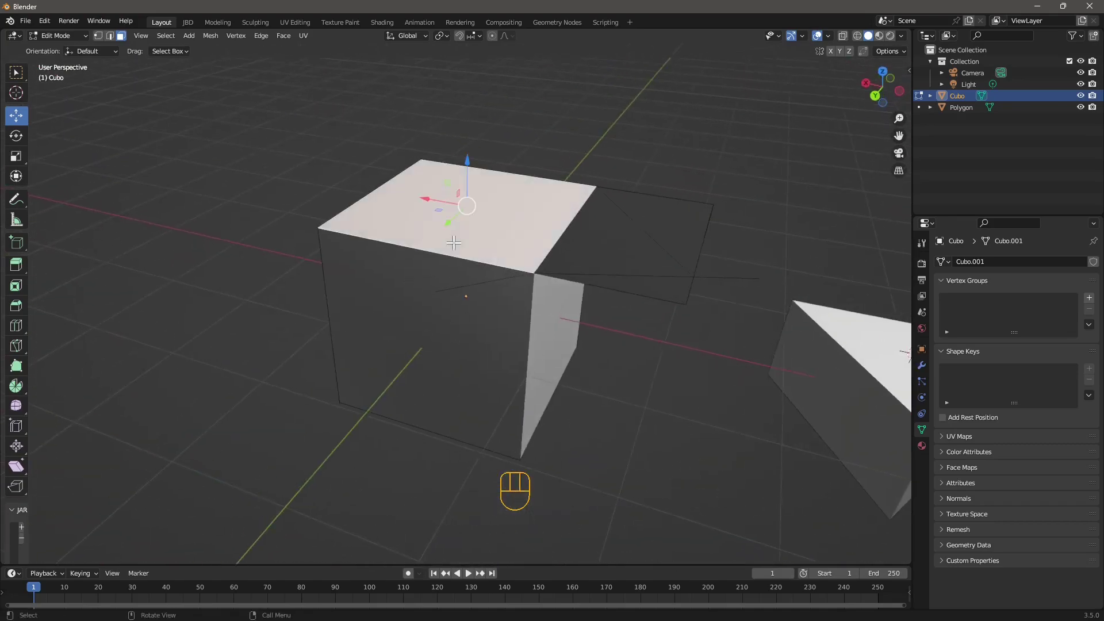
{"action": "key", "text": "x"}
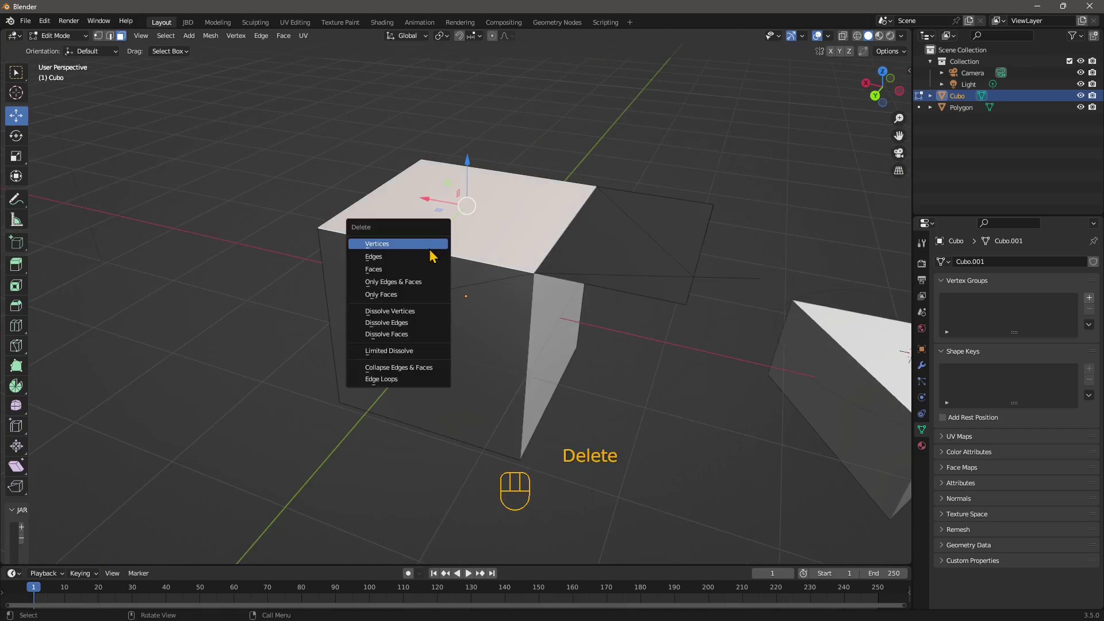
{"action": "left_click", "coordinate": [394, 269]}
{"action": "left_click", "coordinate": [404, 279]}
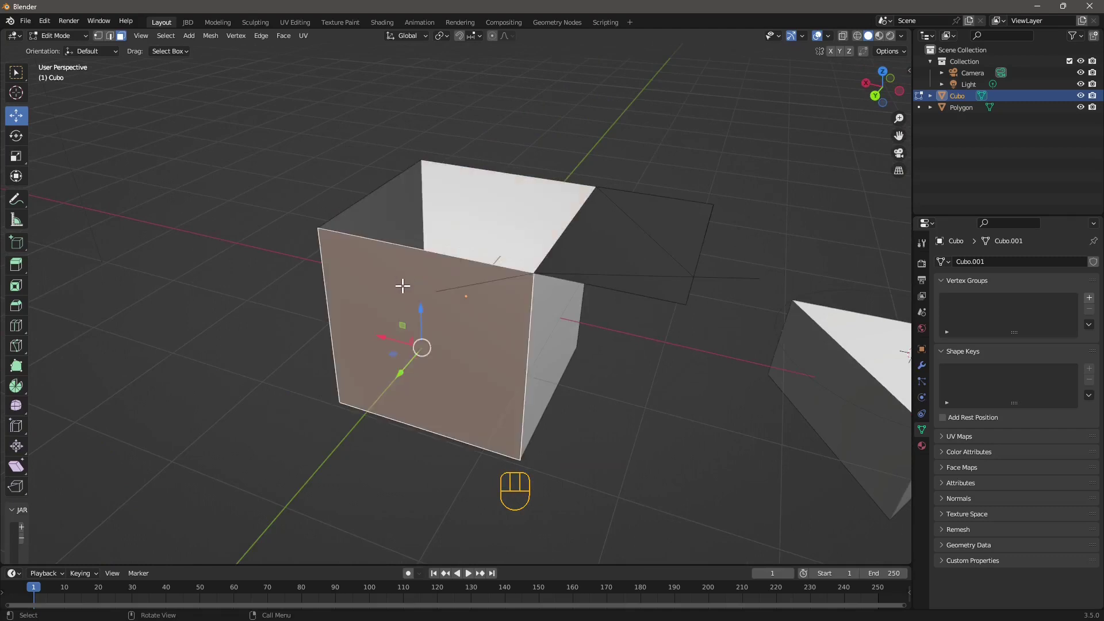
{"action": "key", "text": "x"}
{"action": "left_click", "coordinate": [403, 284]}
In vertex selection mode, select the upper corner vertex of the cube's open side where the bisector starts.
{"action": "middle_click_drag", "start_coordinate": [402, 281], "coordinate": [648, 247]}
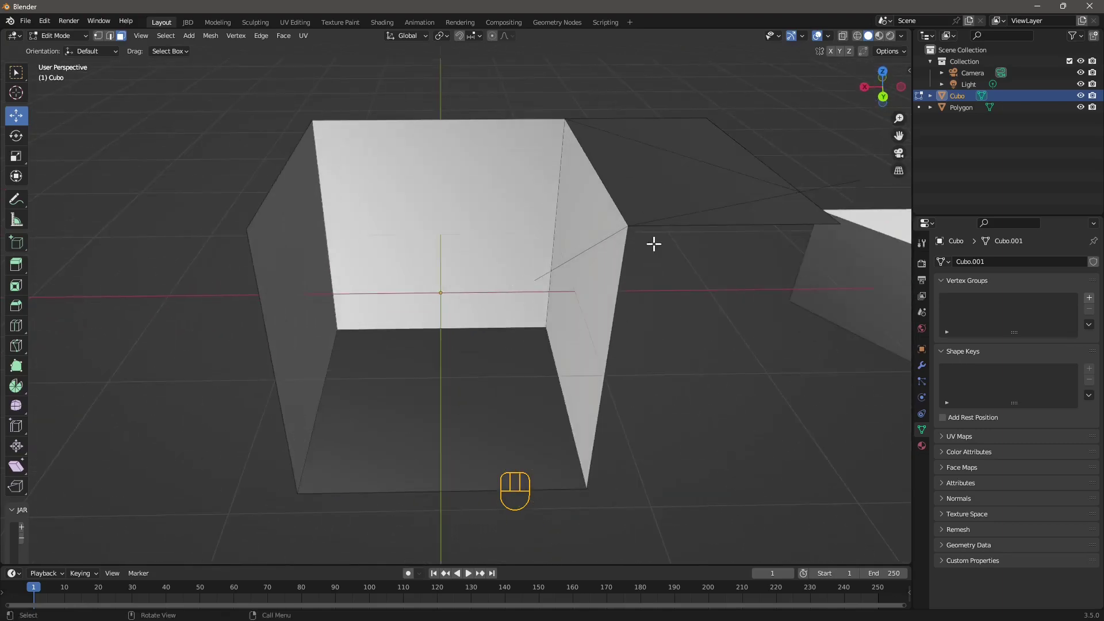
{"action": "left_click", "coordinate": [109, 36]}
{"action": "left_click", "coordinate": [656, 227]}
{"action": "left_click", "coordinate": [98, 36]}
{"action": "left_click", "coordinate": [624, 228]}
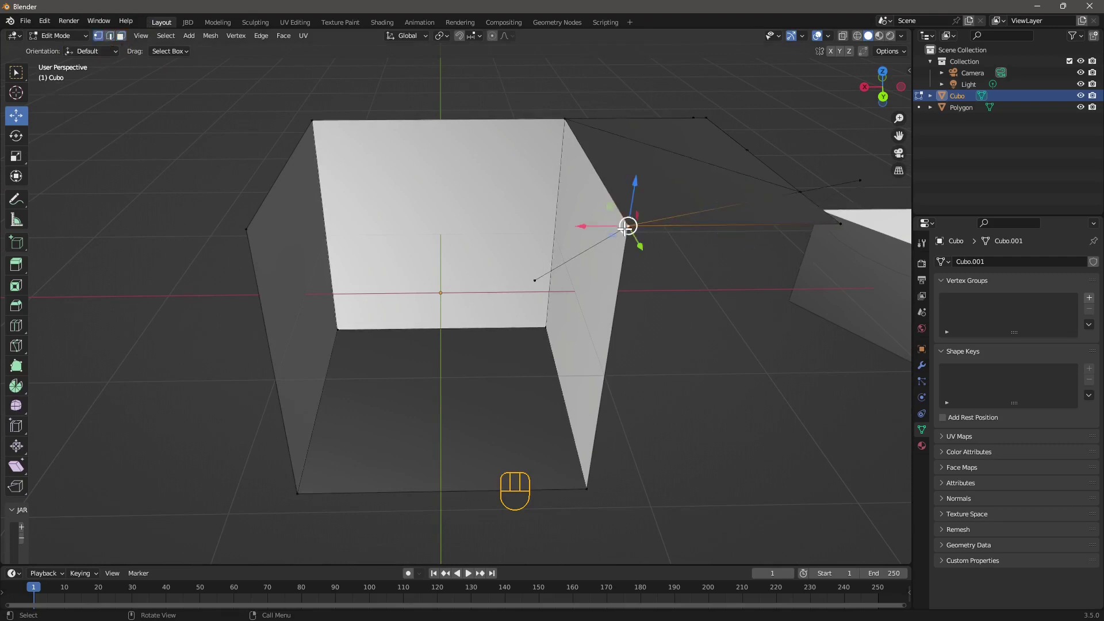
Try moving the corner vertex about 0.73 m along X, and undo the move.
{"action": "left_click_drag", "start_coordinate": [582, 225], "coordinate": [440, 224]}
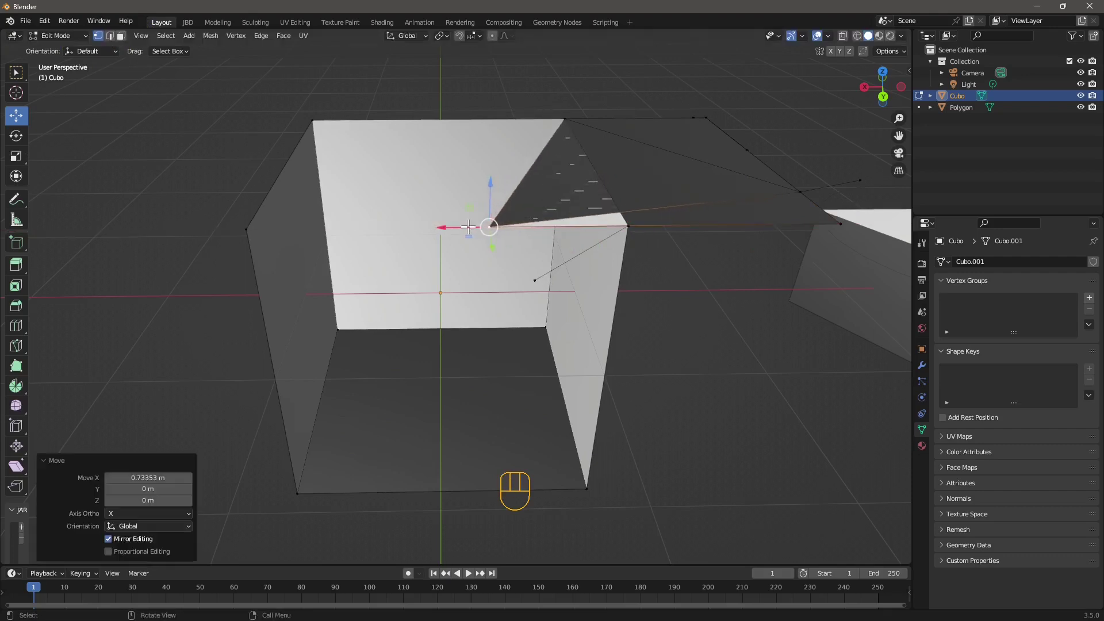
{"action": "key", "text": "ctrl+z"}
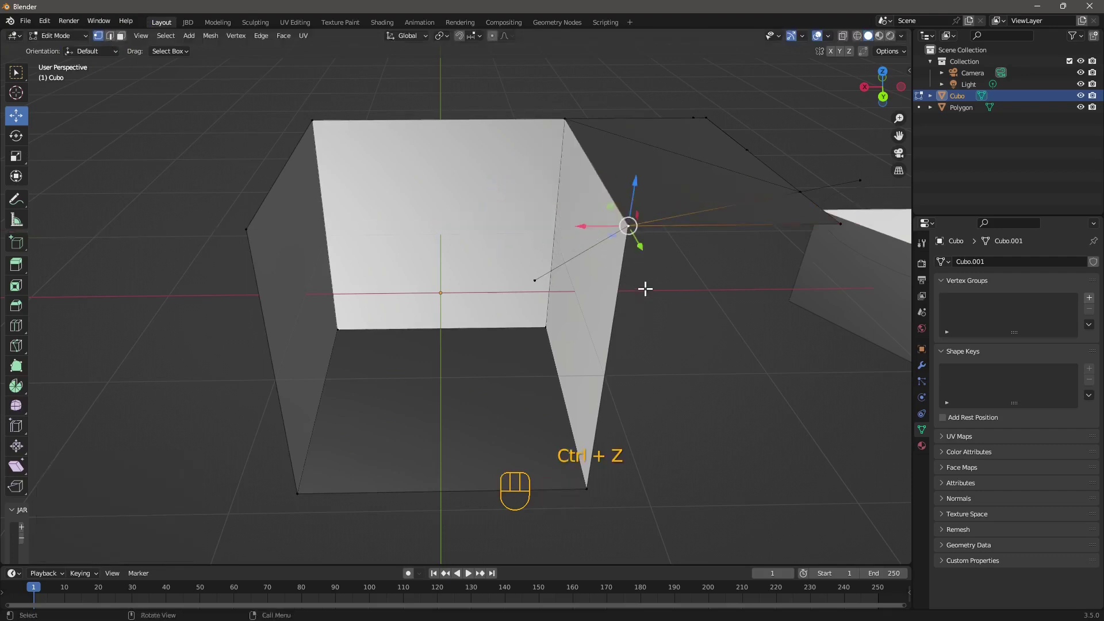
{"action": "middle_click_drag", "start_coordinate": [636, 281], "coordinate": [653, 276]}
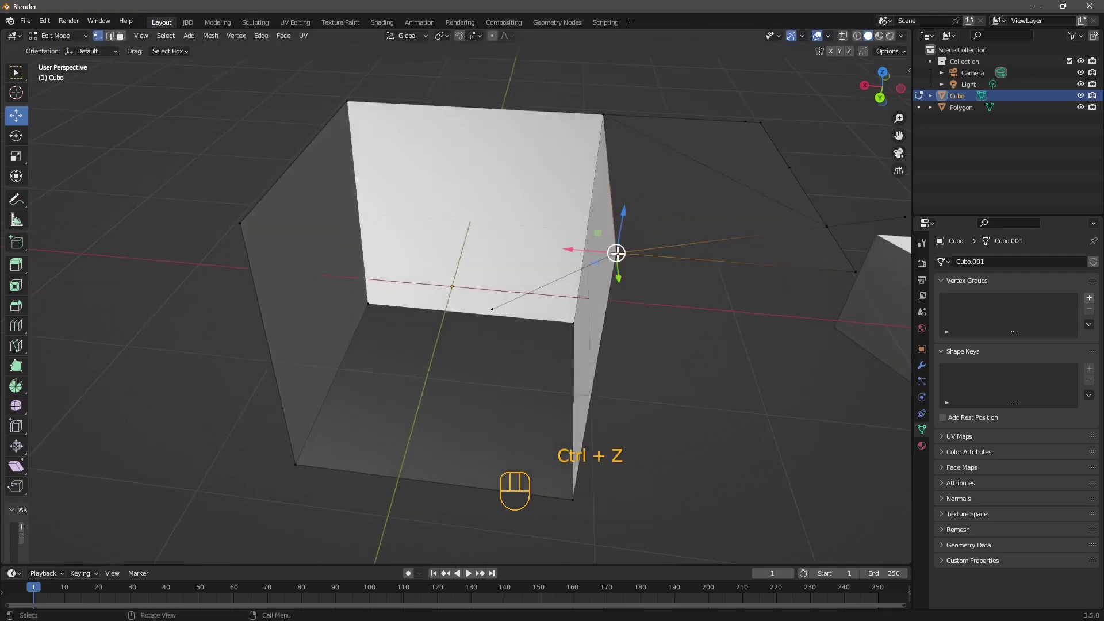
{"action": "middle_click_drag", "start_coordinate": [702, 205], "coordinate": [632, 235]}
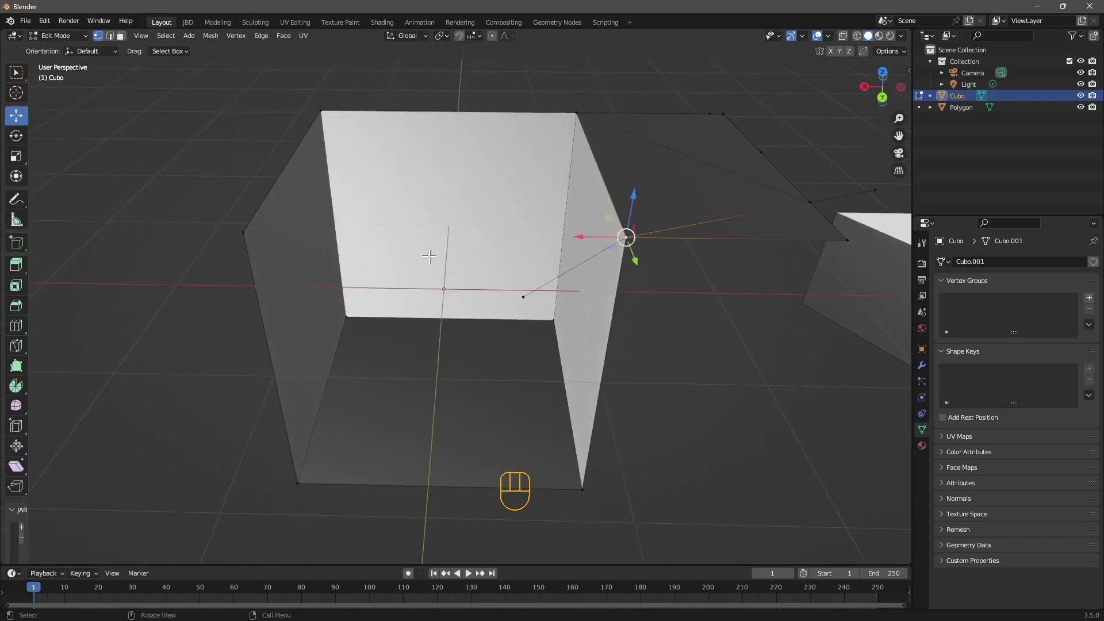
Extrude the corner vertex into a loose edge reaching partway across the cube's opening towards the opposite wall.
{"action": "left_click", "coordinate": [16, 265]}
{"action": "left_click_drag", "start_coordinate": [625, 260], "coordinate": [414, 249]}
{"action": "middle_click_drag", "start_coordinate": [166, 298], "coordinate": [382, 244]}
{"action": "middle_click_drag", "start_coordinate": [342, 334], "coordinate": [280, 263]}
Select the extruded edge together with the opposite side wall face, and extend the edge to that face with tinyCAD E2F.
{"action": "key", "text": "2"}
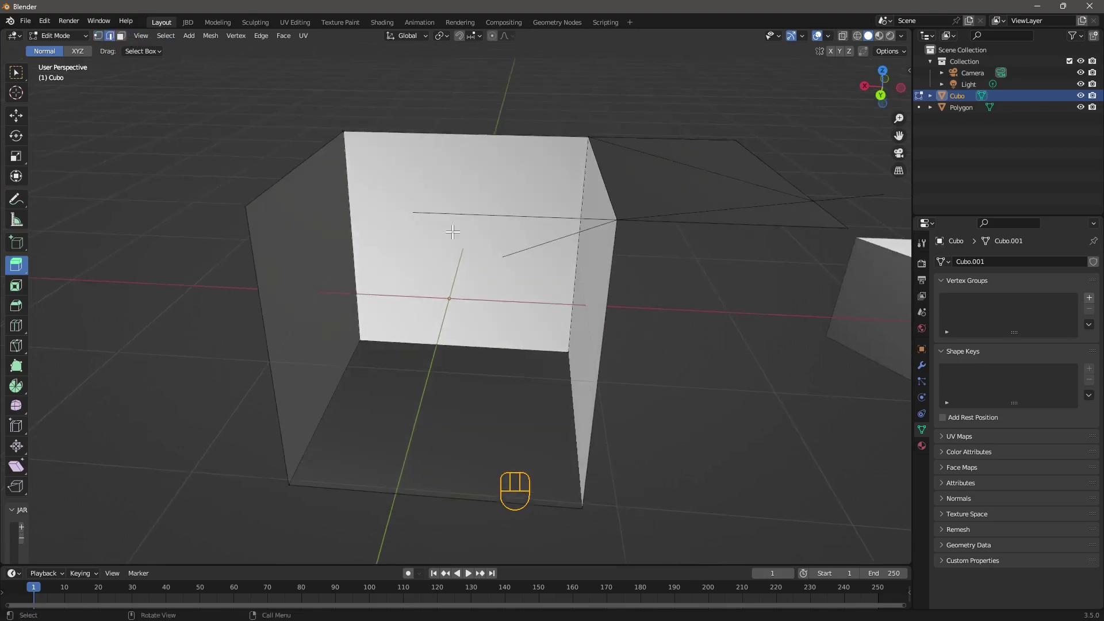
{"action": "left_click", "coordinate": [460, 215]}
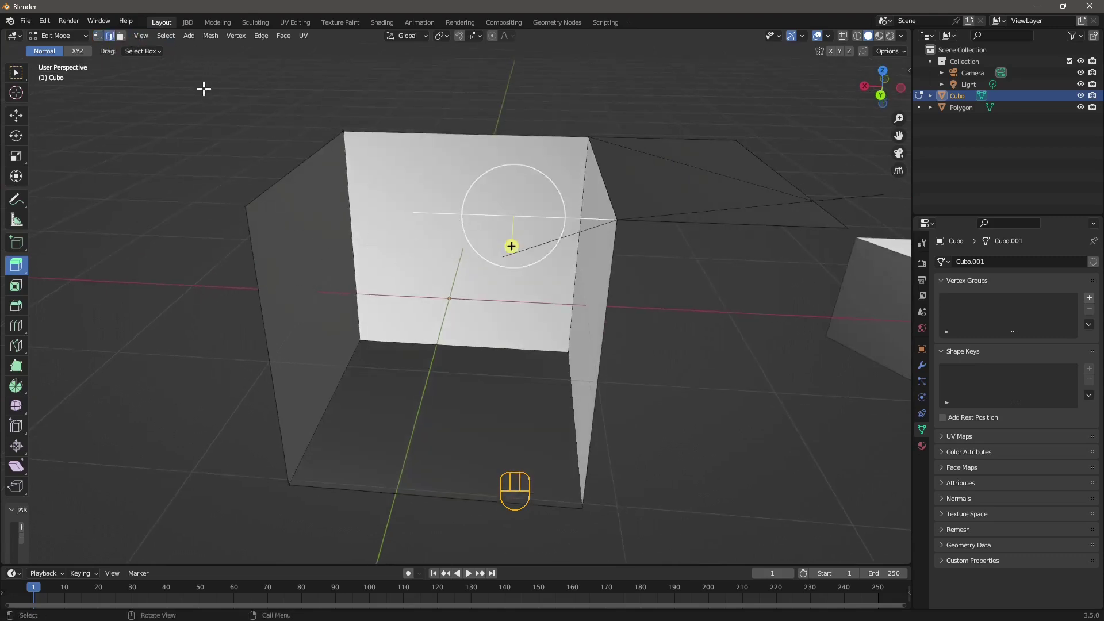
{"action": "key", "text": "shift"}
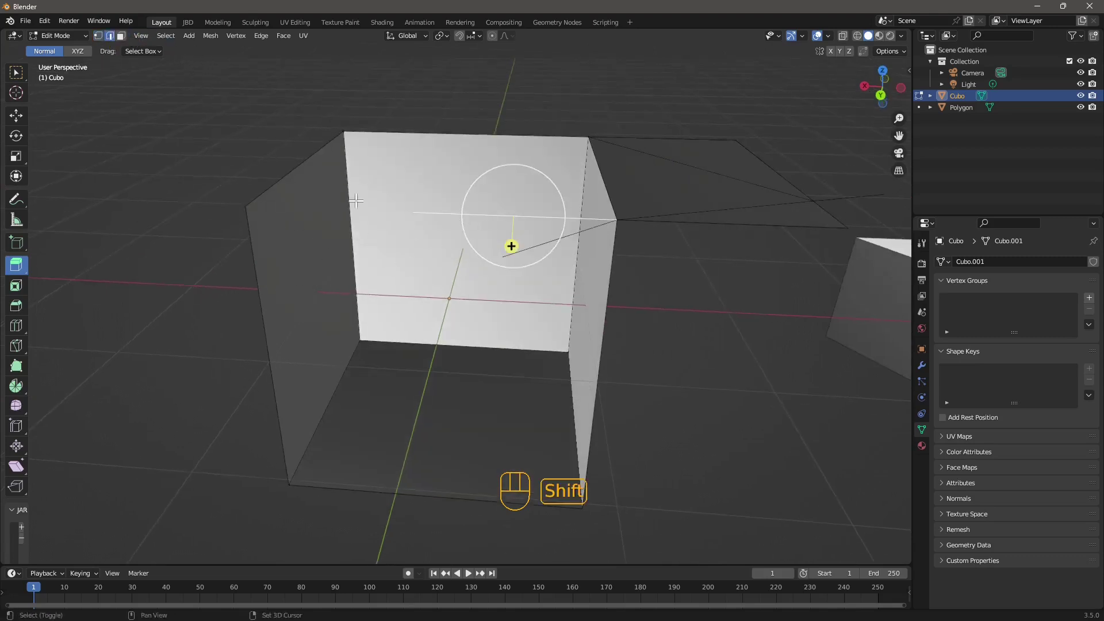
{"action": "left_click", "coordinate": [121, 36], "text": "shift"}
{"action": "left_click", "coordinate": [316, 240], "text": "shift"}
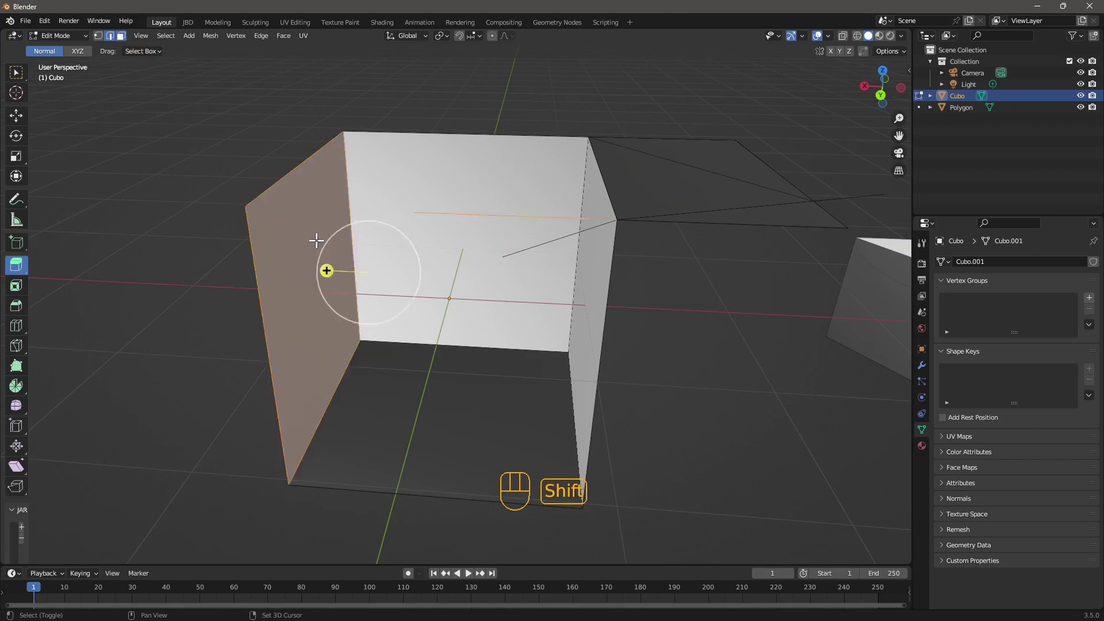
{"action": "right_click", "coordinate": [316, 198]}
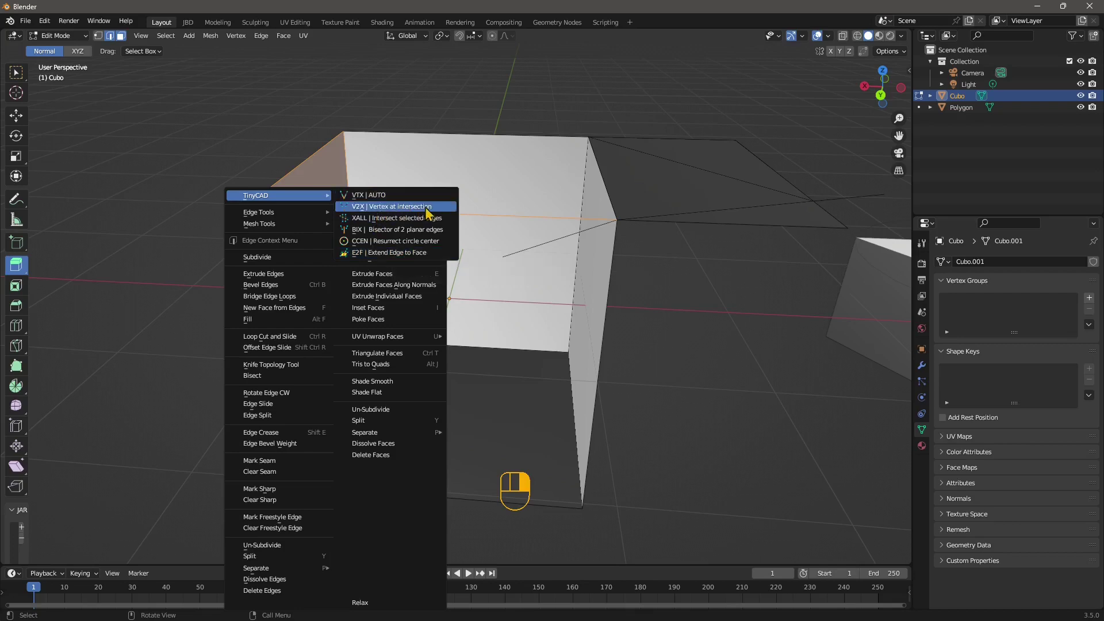
{"action": "left_click", "coordinate": [425, 253]}
{"action": "mouse_move", "coordinate": [218, 342]}
{"action": "middle_mouse_down"}
{"action": "mouse_move", "coordinate": [175, 377]}
{"action": "mouse_move", "coordinate": [278, 377]}
{"action": "mouse_move", "coordinate": [259, 399]}
{"action": "mouse_move", "coordinate": [160, 389]}
{"action": "mouse_move", "coordinate": [210, 348]}
{"action": "middle_mouse_up"}
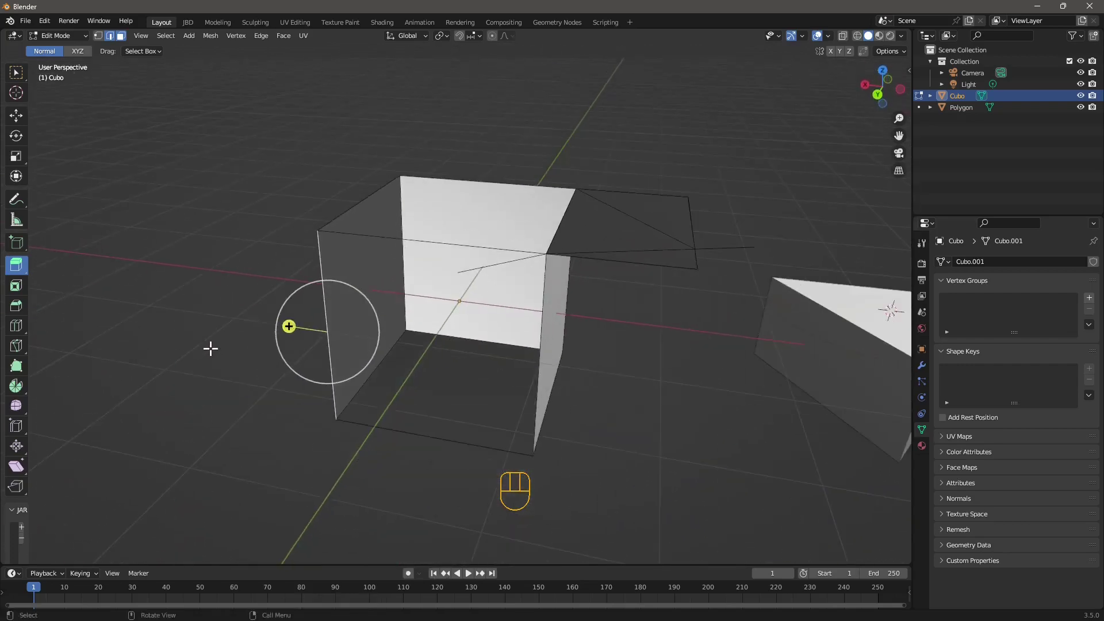
Switch to Object Mode and select both the open cube and the triangular polygon object.
{"action": "left_click", "coordinate": [57, 36]}
{"action": "left_click", "coordinate": [54, 43]}
{"action": "middle_click_drag", "start_coordinate": [222, 308], "coordinate": [632, 375]}
{"action": "left_click", "coordinate": [500, 246]}
{"action": "left_click", "coordinate": [688, 247], "text": "shift"}
{"action": "middle_click_drag", "start_coordinate": [688, 247], "coordinate": [491, 393]}
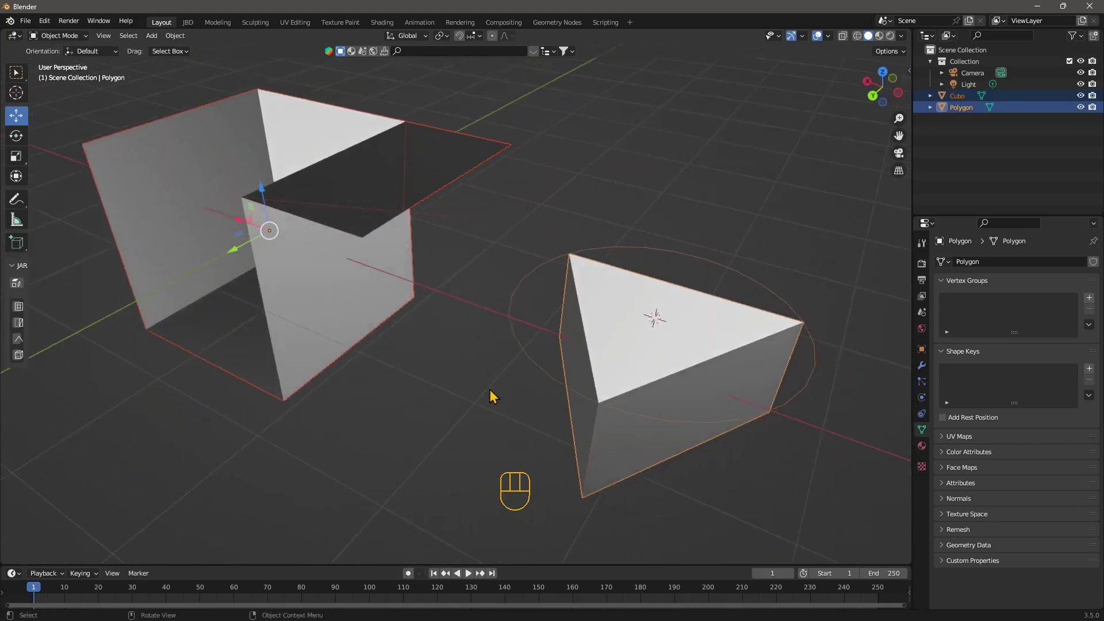